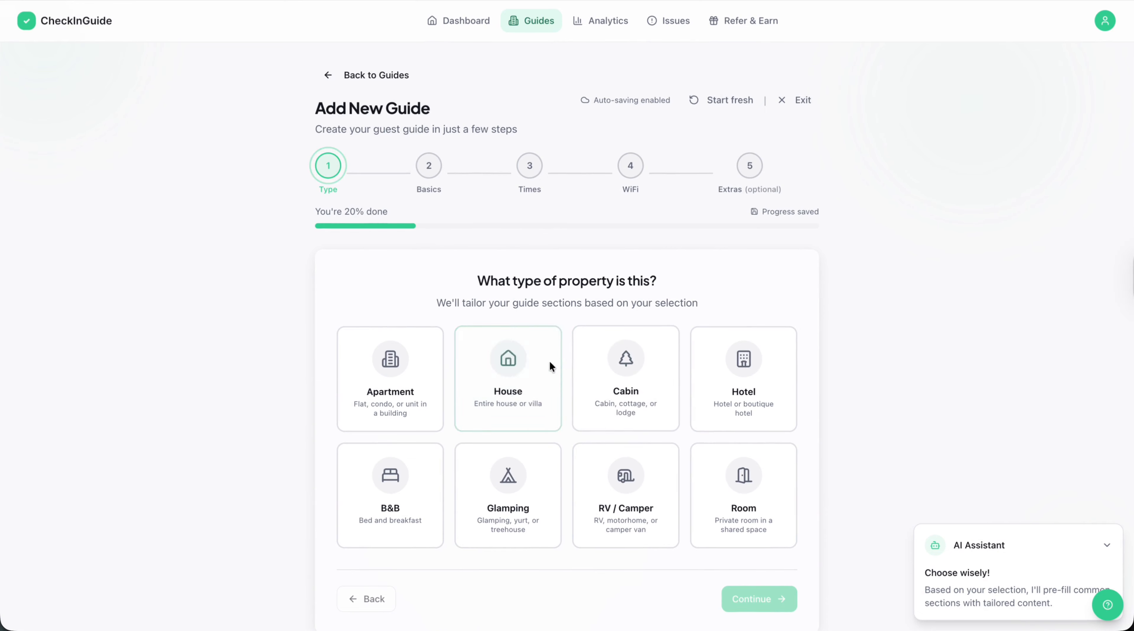
Choose House as the property type for the new guide and continue to the basics.
{"action": "left_click", "coordinate": [533, 369]}
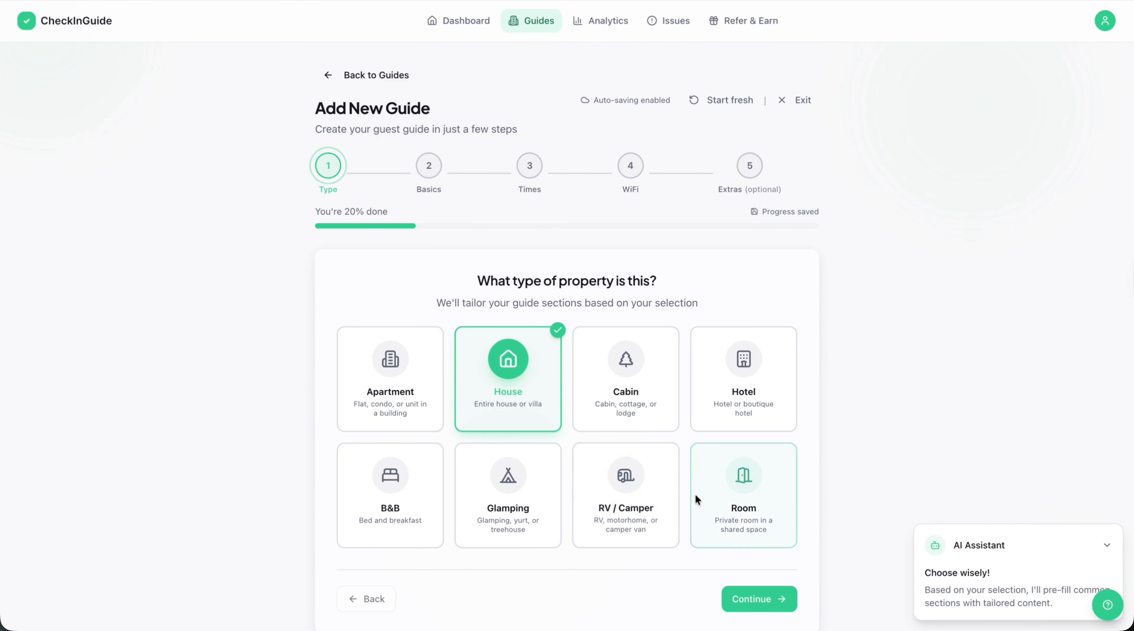
{"action": "scroll", "coordinate": [702, 503], "scroll_direction": "down", "scroll_amount": 1}
{"action": "left_click", "coordinate": [758, 573]}
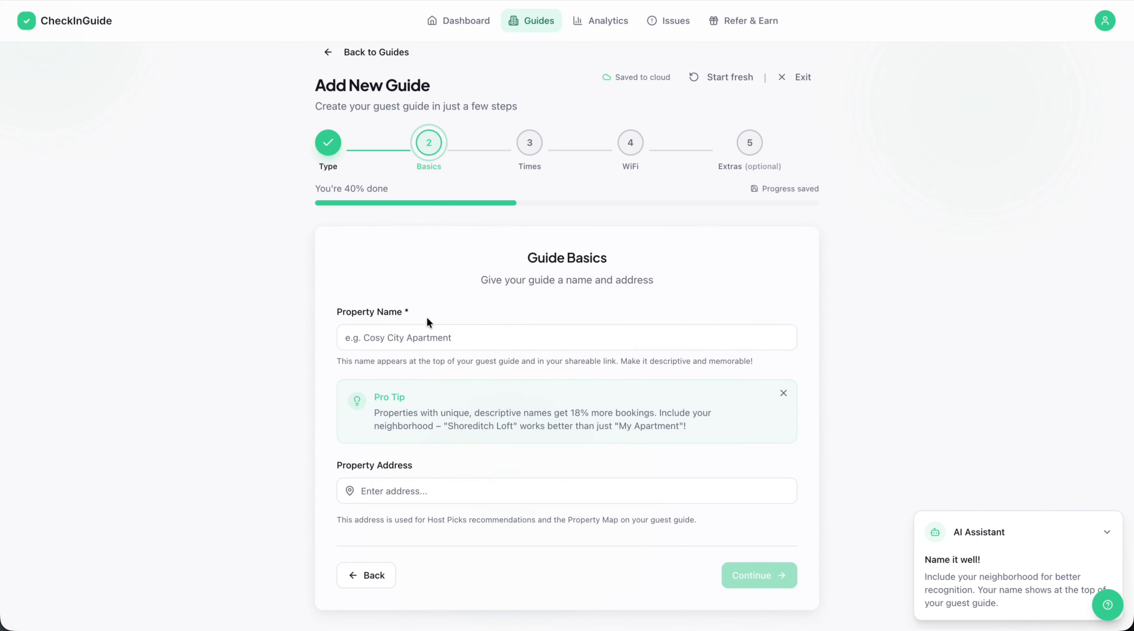
Name the property "4 Bedroom House".
{"action": "left_click", "coordinate": [418, 333]}
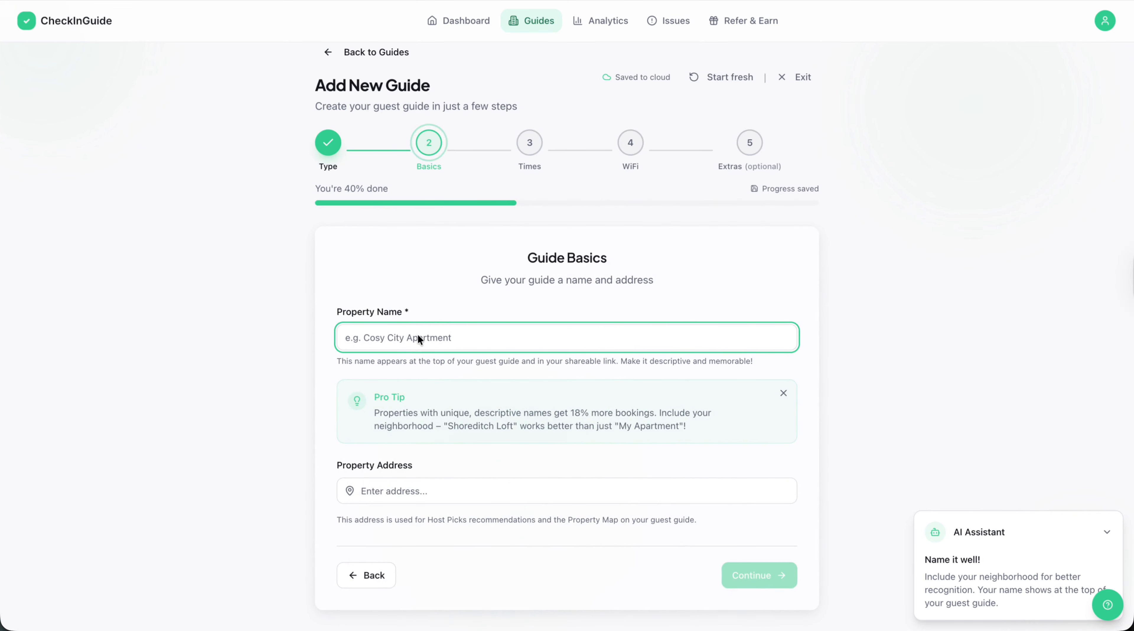
{"action": "type", "text": "4 BEd"}
{"action": "key", "text": "BackSpace"}
{"action": "key", "text": "BackSpace"}
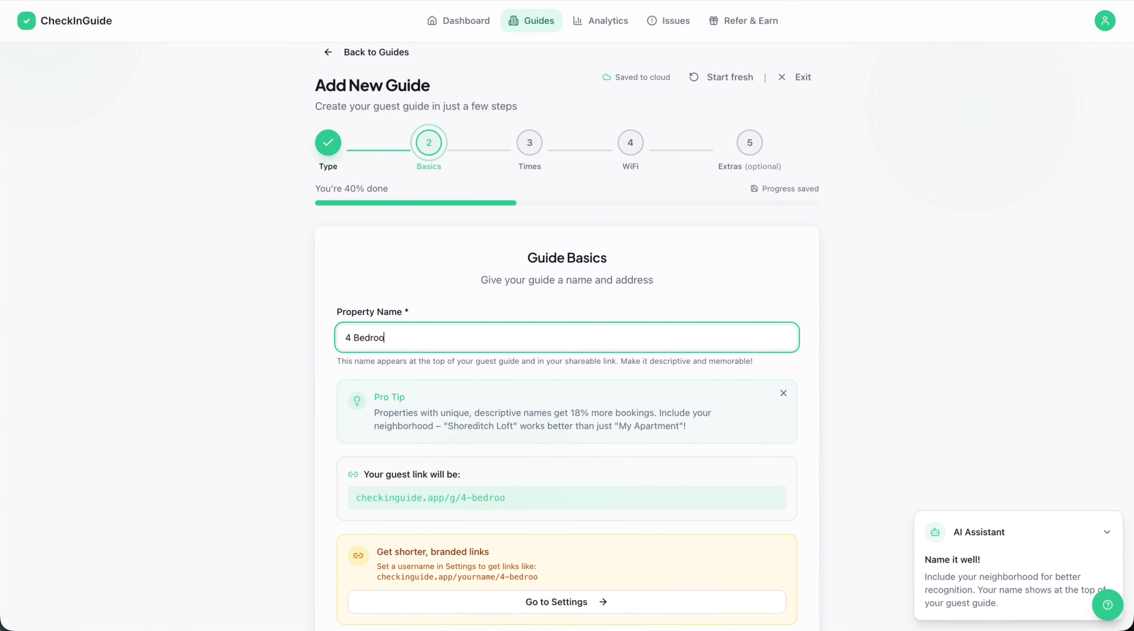
{"action": "type", "text": "edroom House"}
{"action": "scroll", "coordinate": [445, 443], "scroll_direction": "down", "scroll_amount": 5}
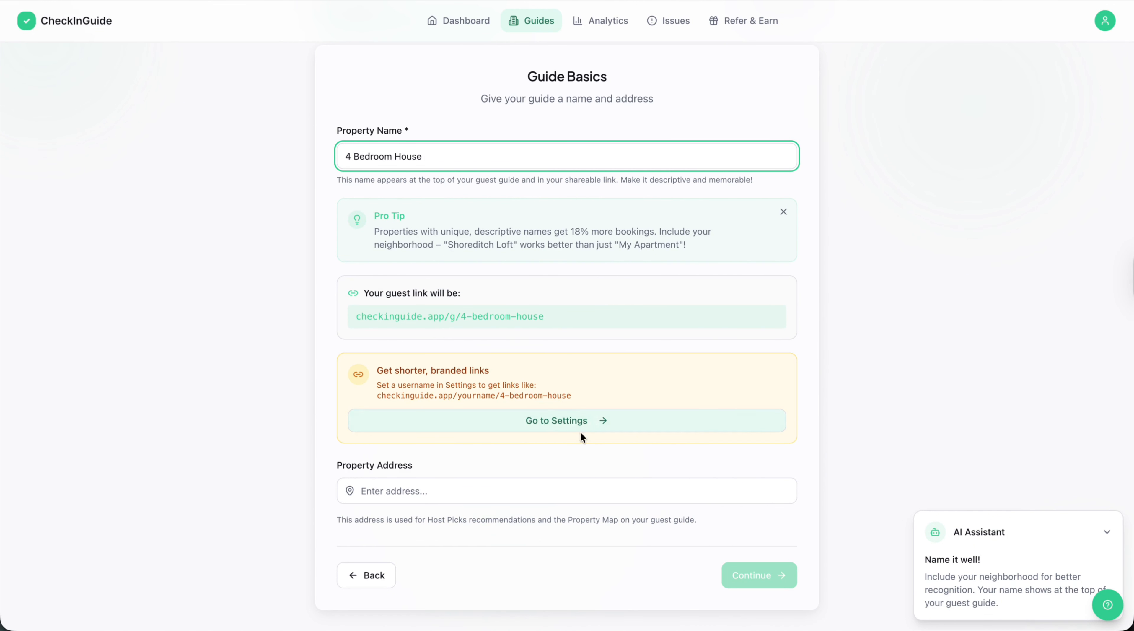
Fill in the property address from the matching address suggestion and continue to the check-in details.
{"action": "left_click", "coordinate": [500, 481]}
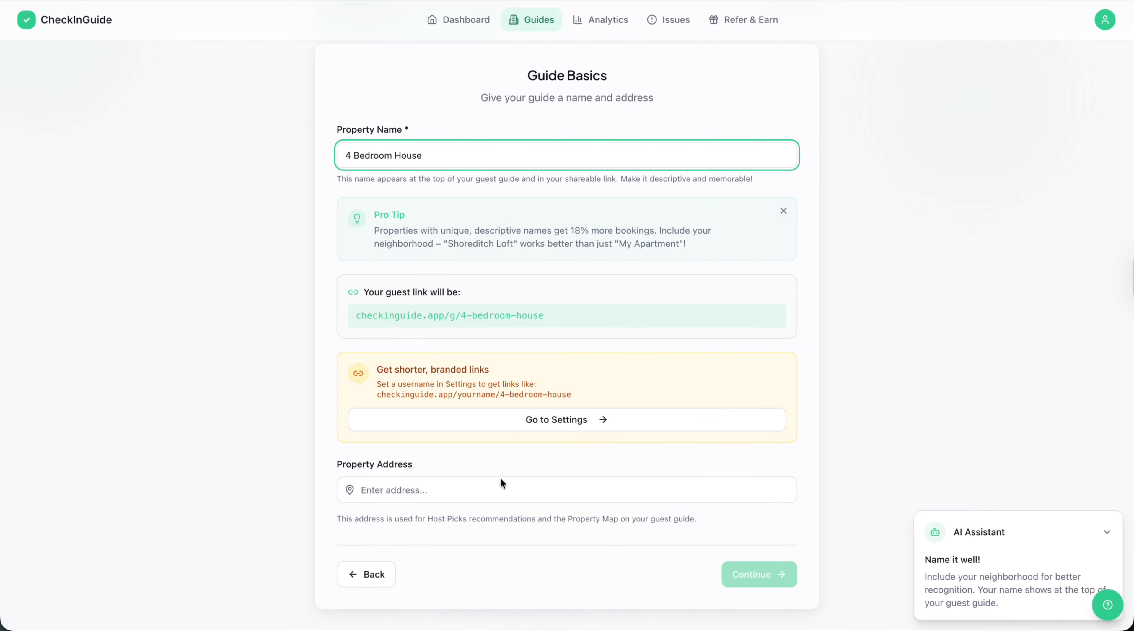
{"action": "left_click", "coordinate": [393, 514]}
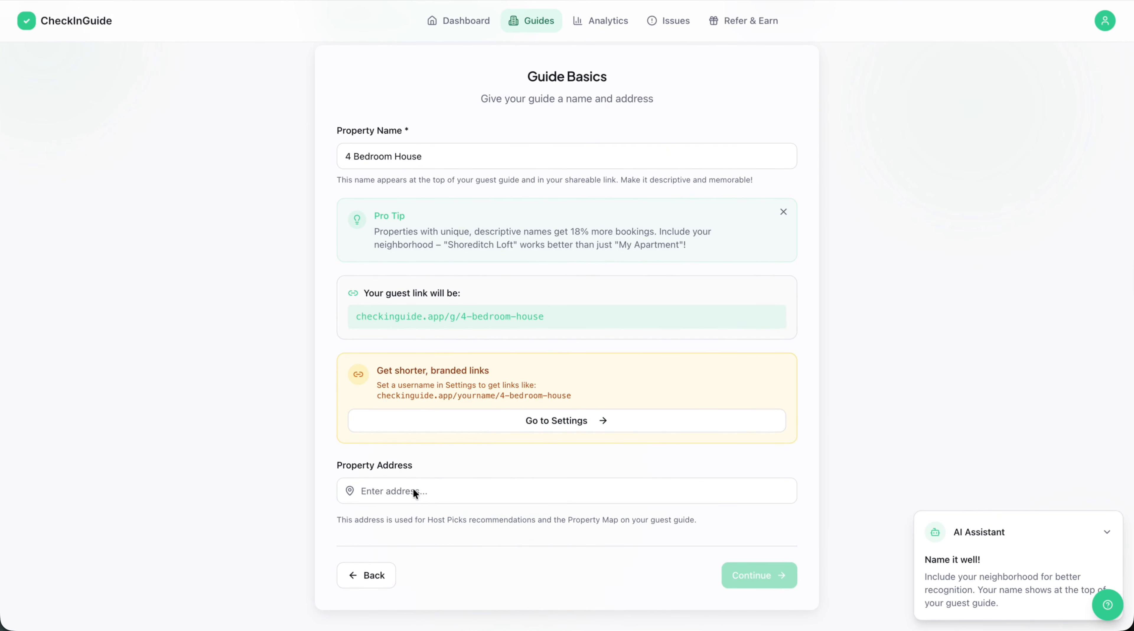
{"action": "left_click", "coordinate": [412, 485]}
{"action": "type", "text": "kinver"}
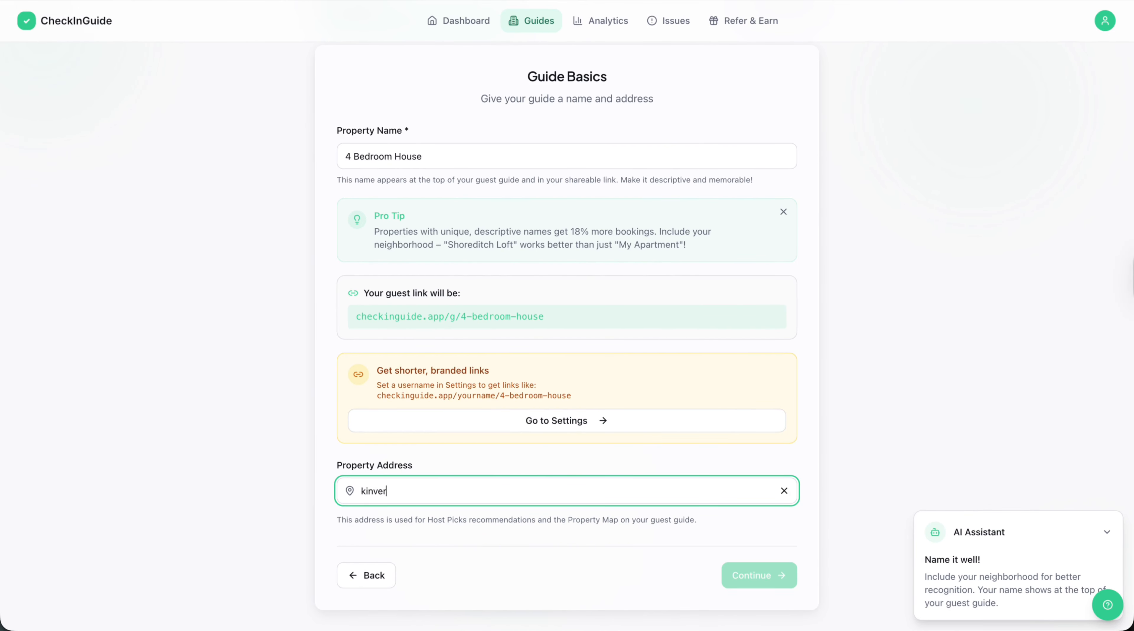
{"action": "type", "text": " croft"}
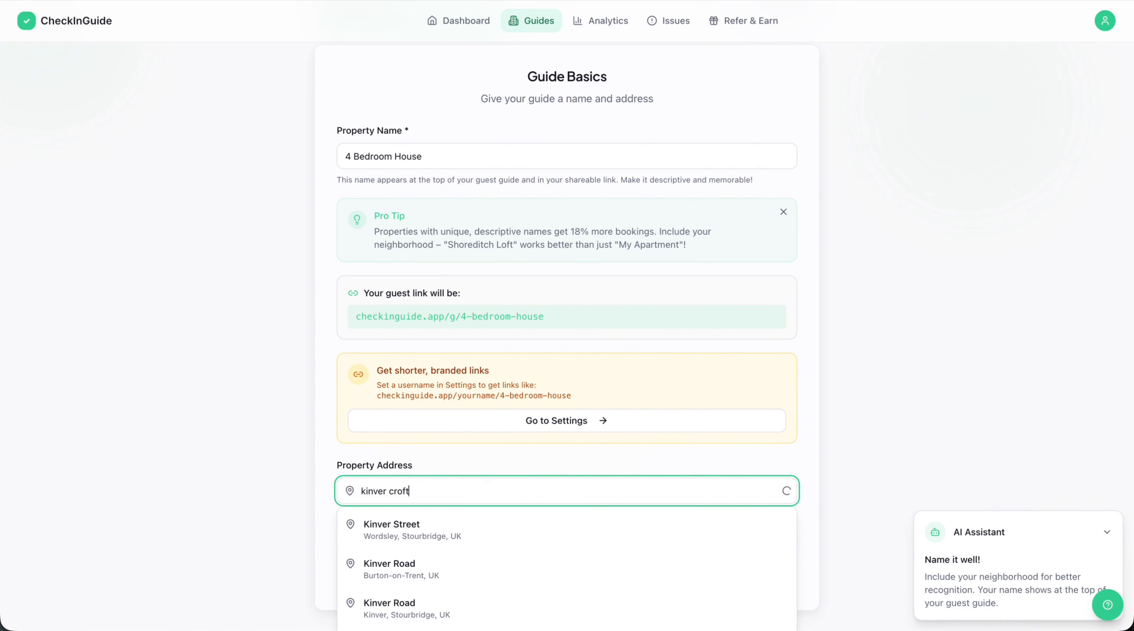
{"action": "left_click", "coordinate": [415, 530]}
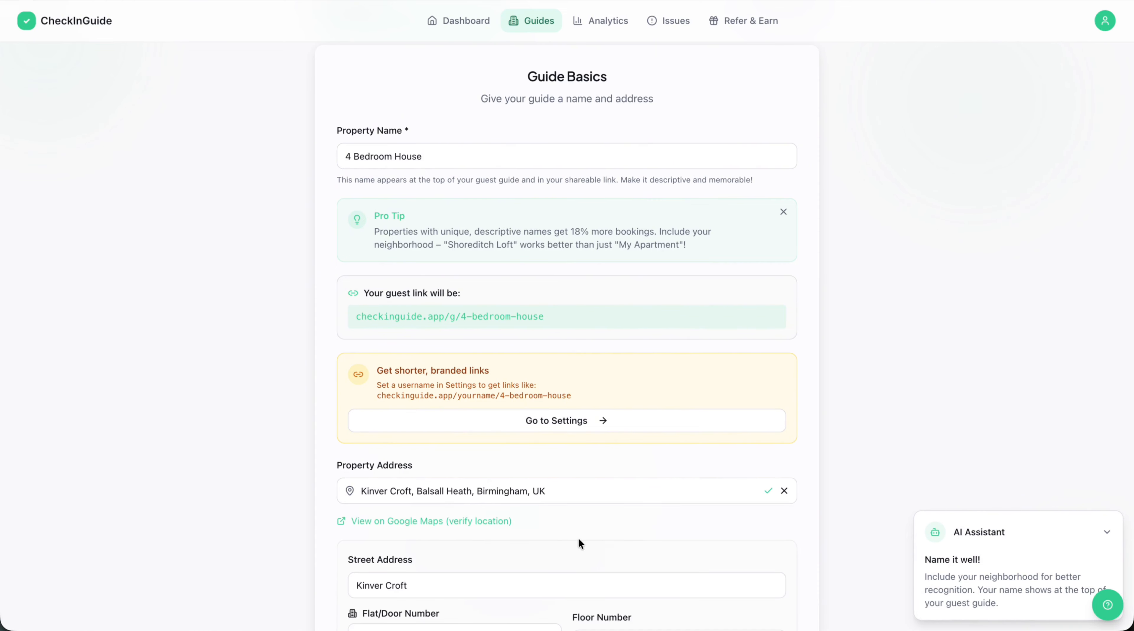
{"action": "scroll", "coordinate": [578, 541], "scroll_direction": "down", "scroll_amount": 2}
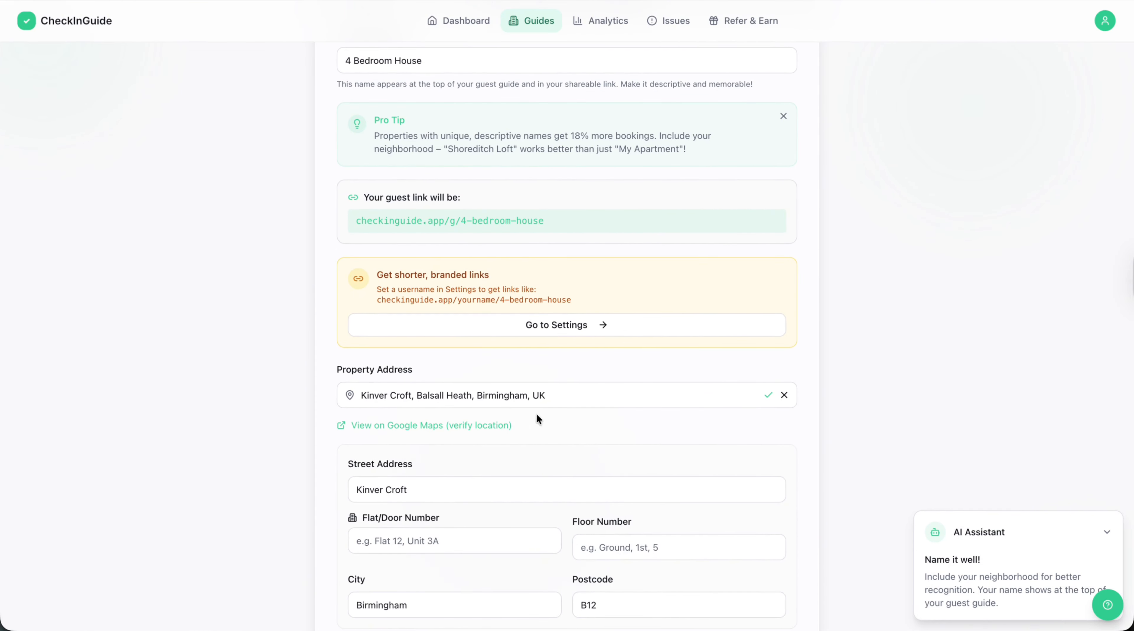
{"action": "scroll", "coordinate": [521, 411], "scroll_direction": "up", "scroll_amount": 1}
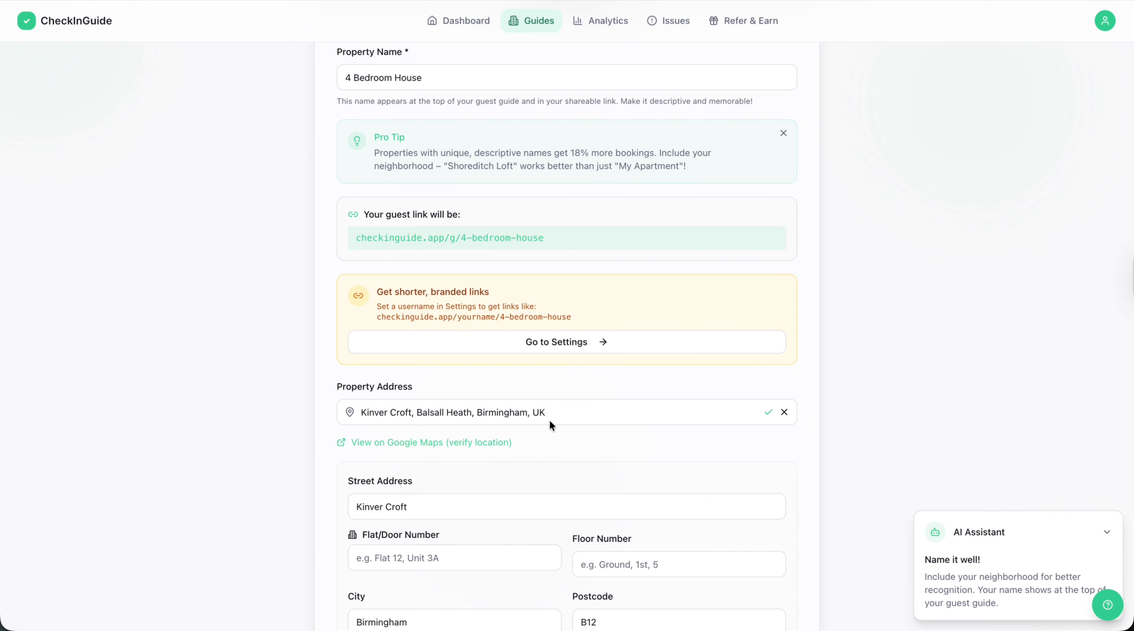
{"action": "scroll", "coordinate": [549, 419], "scroll_direction": "down", "scroll_amount": 3}
{"action": "left_click", "coordinate": [742, 573]}
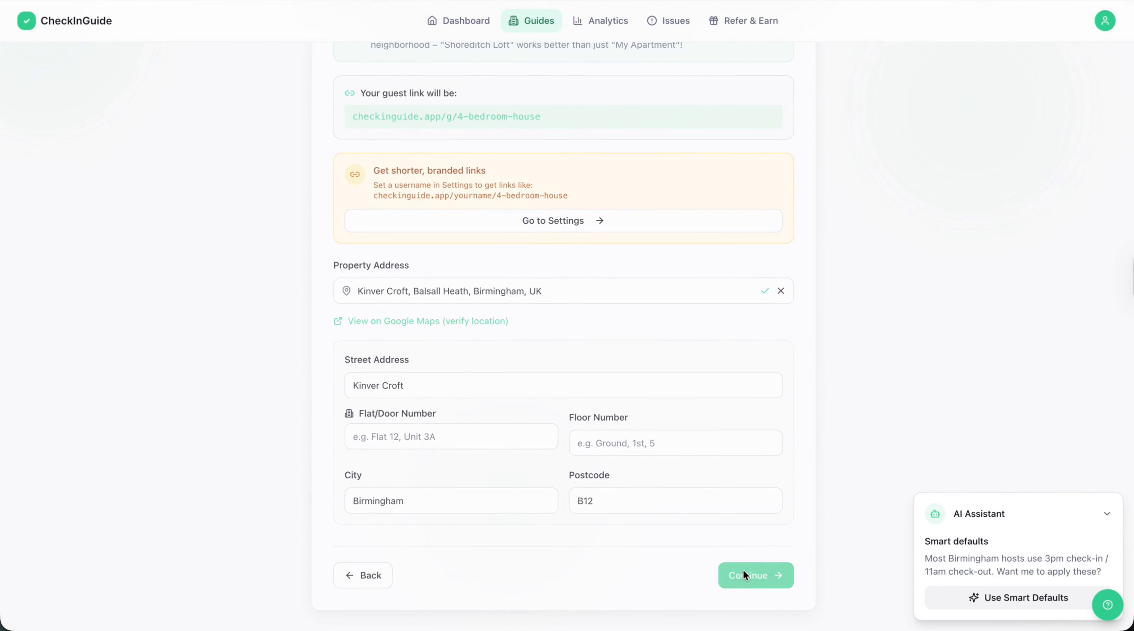
Set the check-in time to 4:00 PM and the check-out time to 10:00 AM.
{"action": "scroll", "coordinate": [452, 190], "scroll_direction": "up", "scroll_amount": 2}
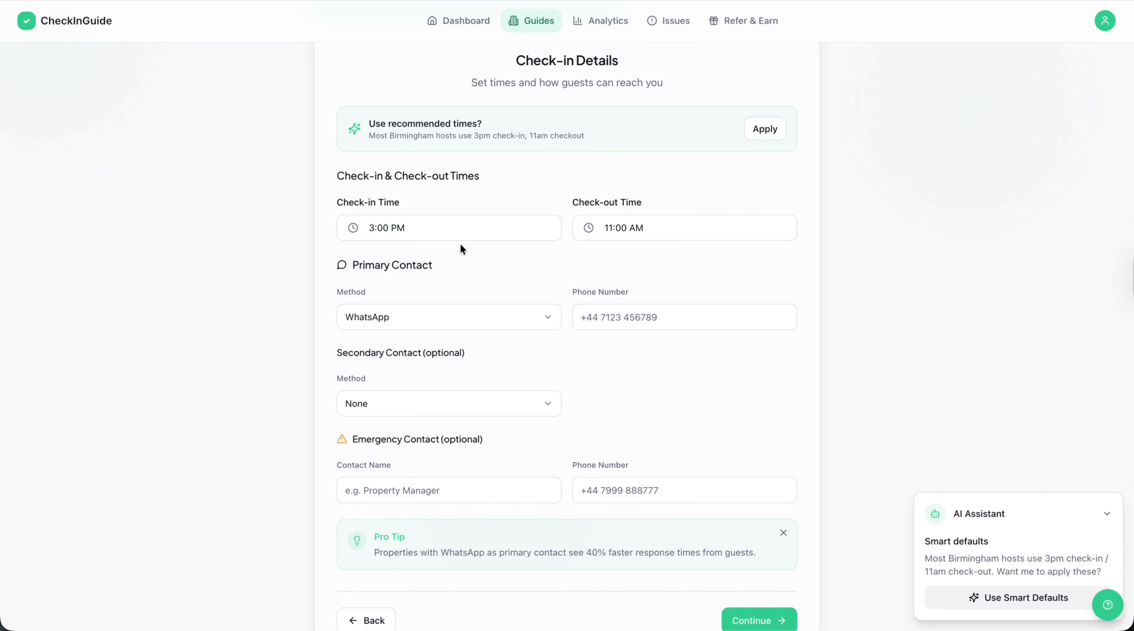
{"action": "scroll", "coordinate": [460, 245], "scroll_direction": "up", "scroll_amount": 1}
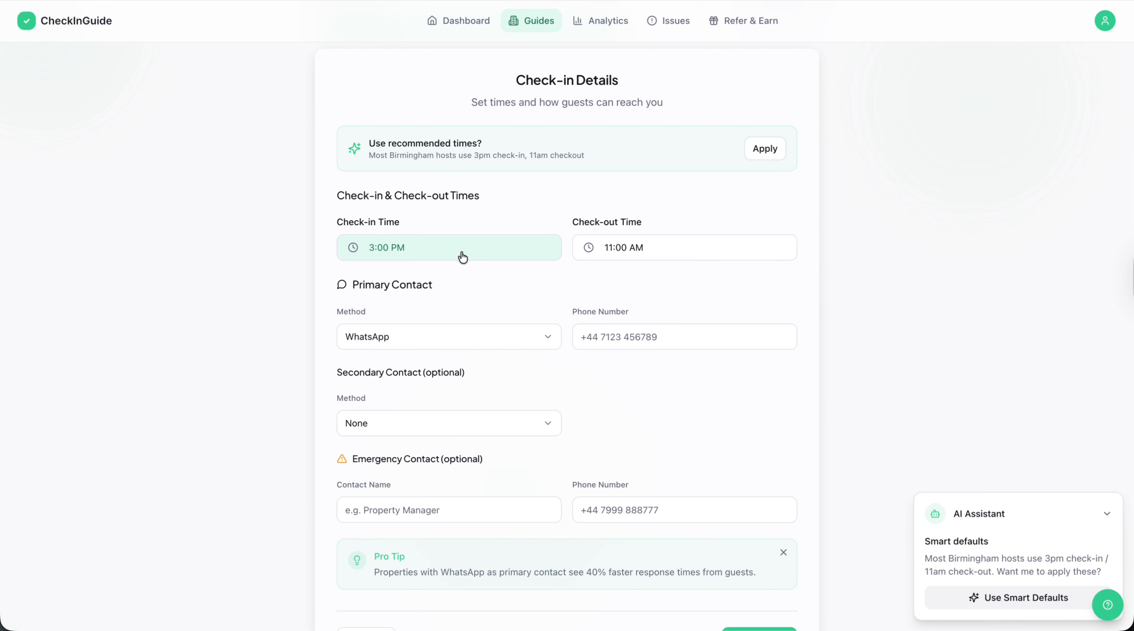
{"action": "left_click", "coordinate": [463, 257]}
{"action": "left_click", "coordinate": [468, 303]}
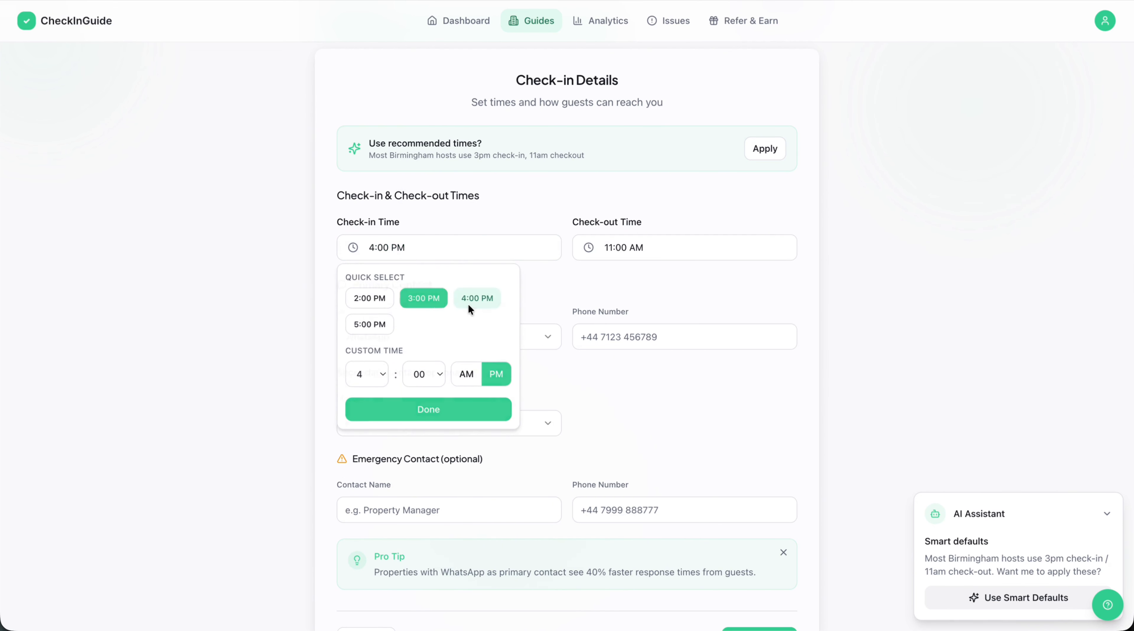
{"action": "left_click", "coordinate": [610, 248]}
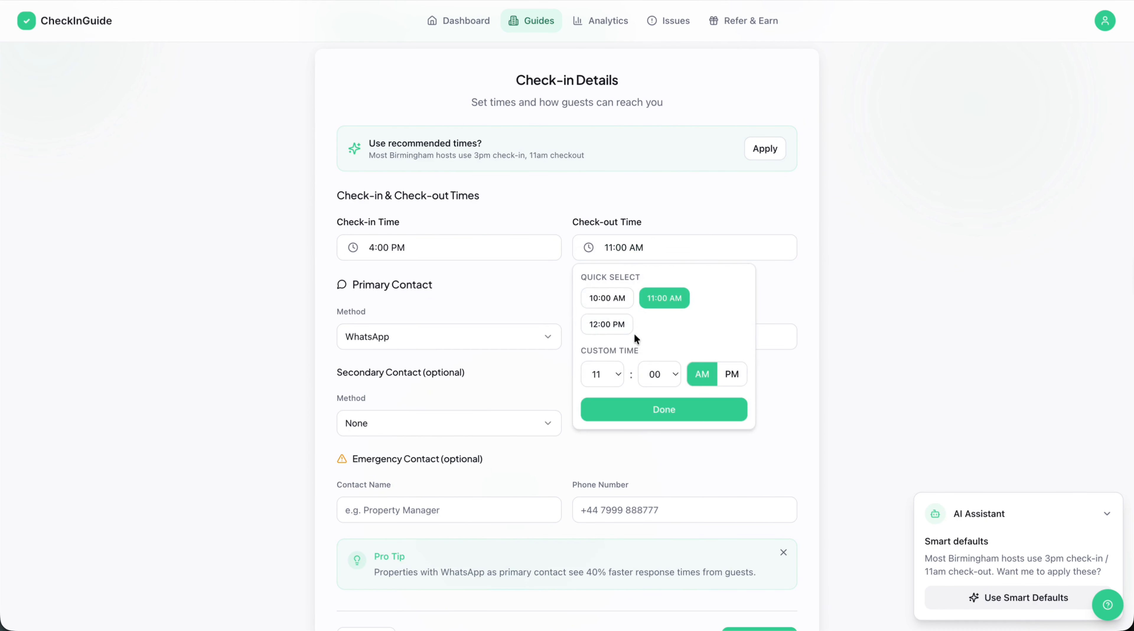
{"action": "left_click", "coordinate": [621, 300]}
{"action": "scroll", "coordinate": [499, 388], "scroll_direction": "down", "scroll_amount": 3}
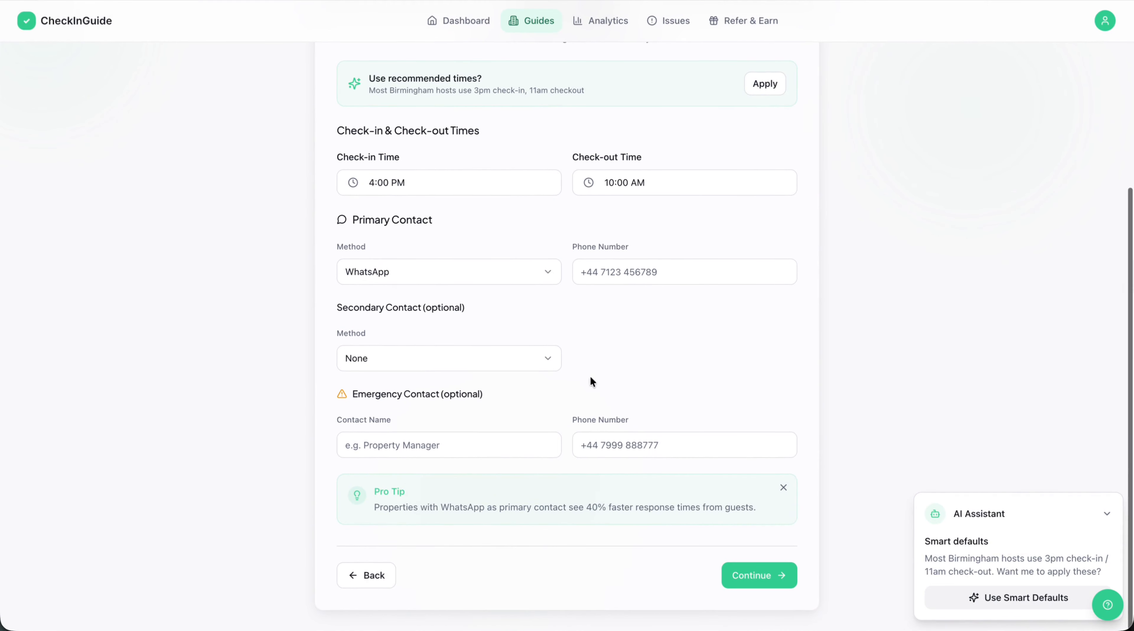
Enter the primary contact's WhatsApp phone number and continue to the WiFi details.
{"action": "left_click", "coordinate": [636, 267]}
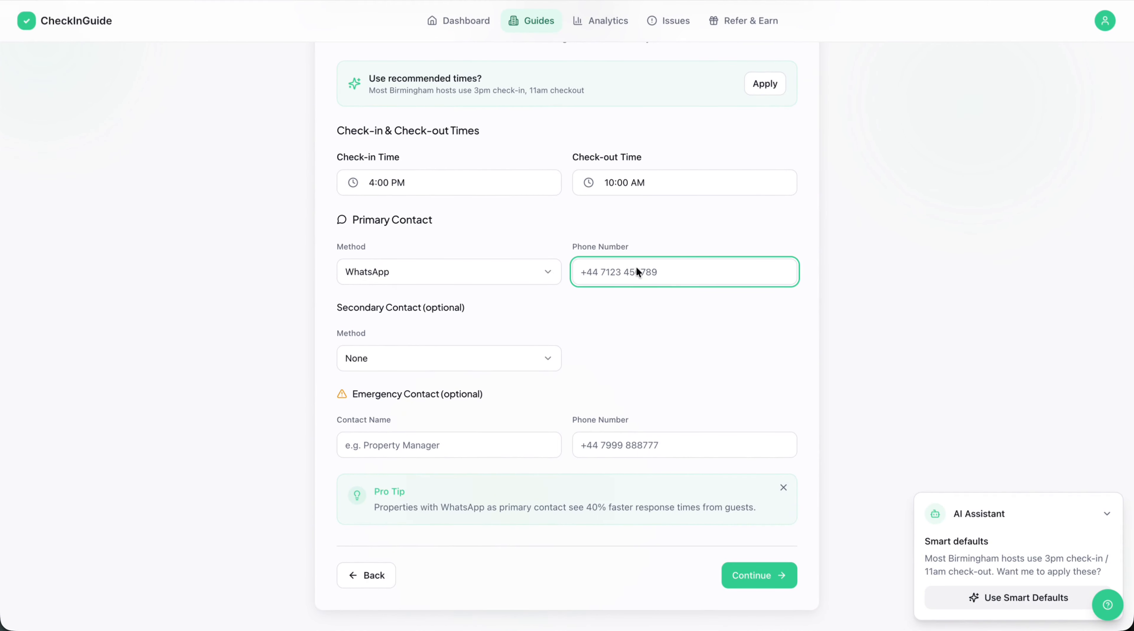
{"action": "type", "text": "+"}
{"action": "key", "text": "BackSpace"}
{"action": "left_click", "coordinate": [743, 580]}
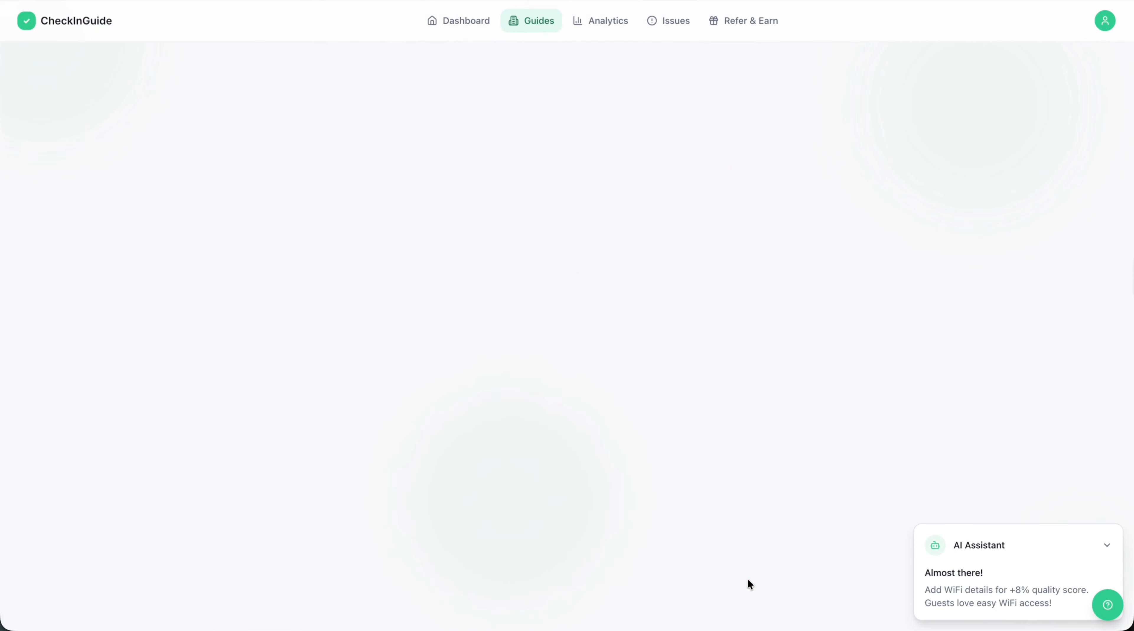
Enter "MC" as the WiFi network name, fill in the WiFi password and continue to the extras.
{"action": "left_click", "coordinate": [490, 129]}
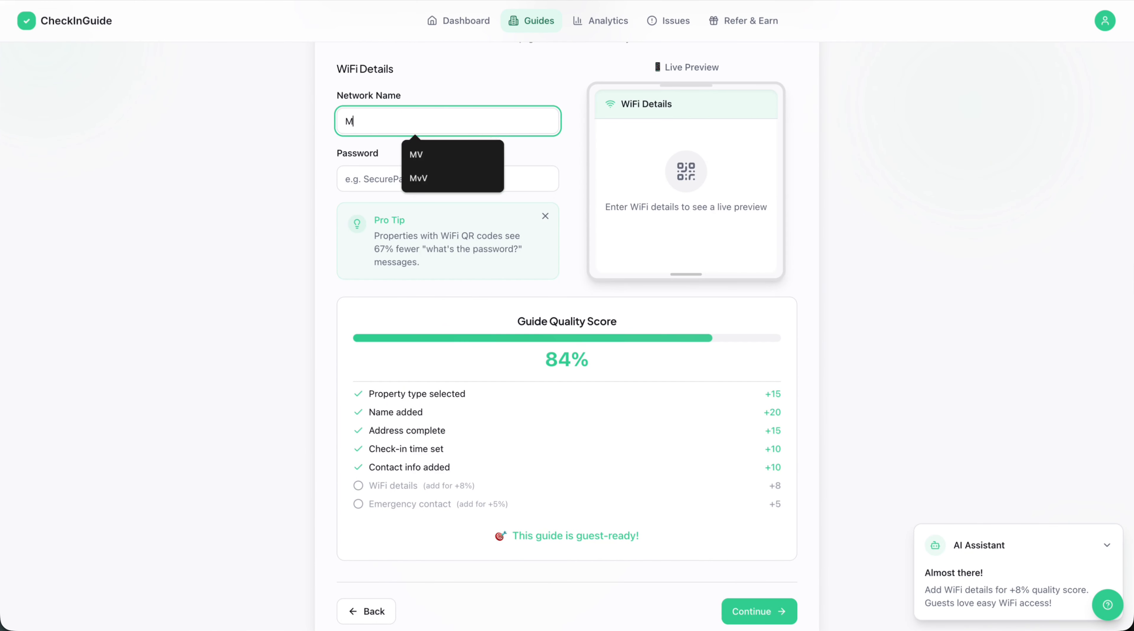
{"action": "key", "text": "Tab"}
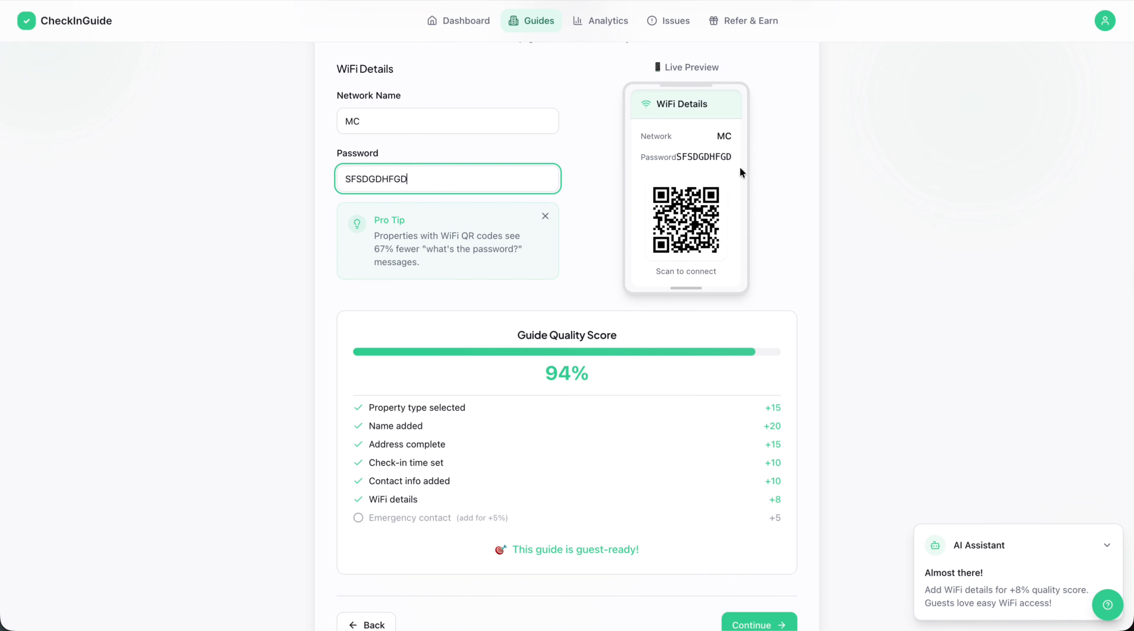
{"action": "left_click", "coordinate": [711, 198]}
{"action": "left_click", "coordinate": [468, 169]}
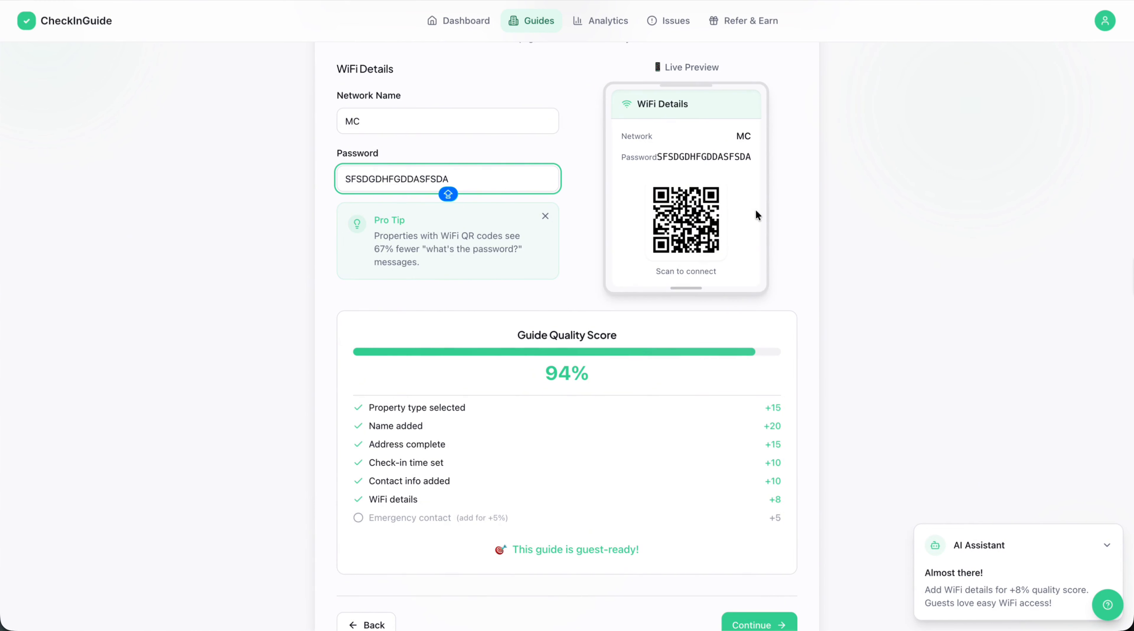
{"action": "scroll", "coordinate": [585, 499], "scroll_direction": "down", "scroll_amount": 2}
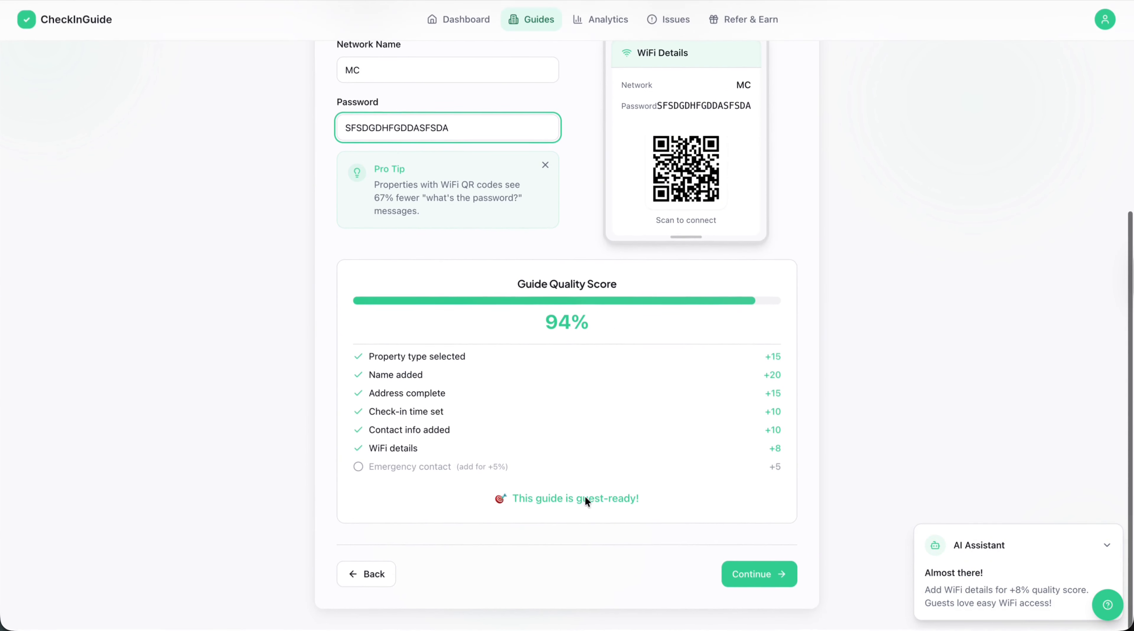
{"action": "left_click", "coordinate": [753, 584]}
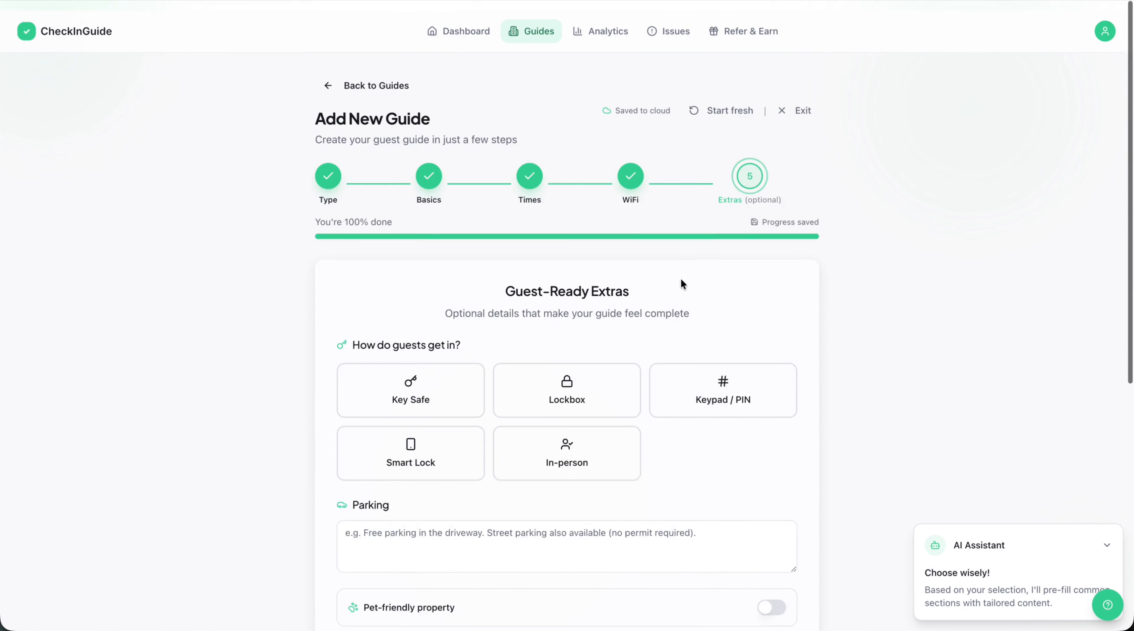
Choose Key Safe as the way guests get in, leave the other extras empty and create the property.
{"action": "scroll", "coordinate": [482, 394], "scroll_direction": "down", "scroll_amount": 1}
{"action": "left_click", "coordinate": [473, 363]}
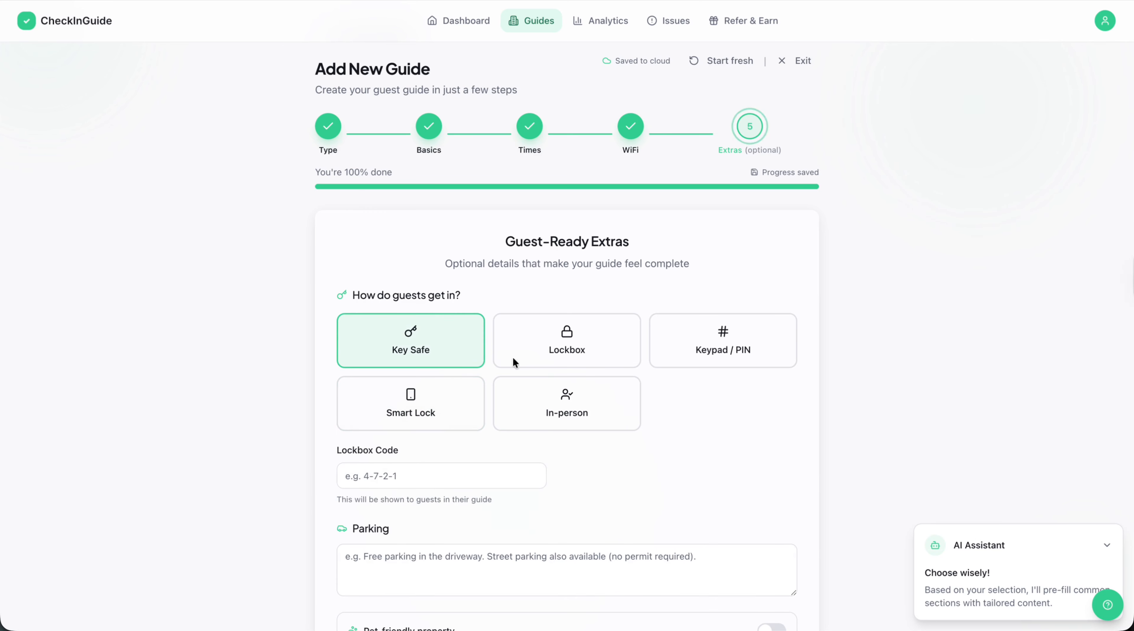
{"action": "left_click", "coordinate": [536, 340]}
{"action": "scroll", "coordinate": [516, 460], "scroll_direction": "down", "scroll_amount": 4}
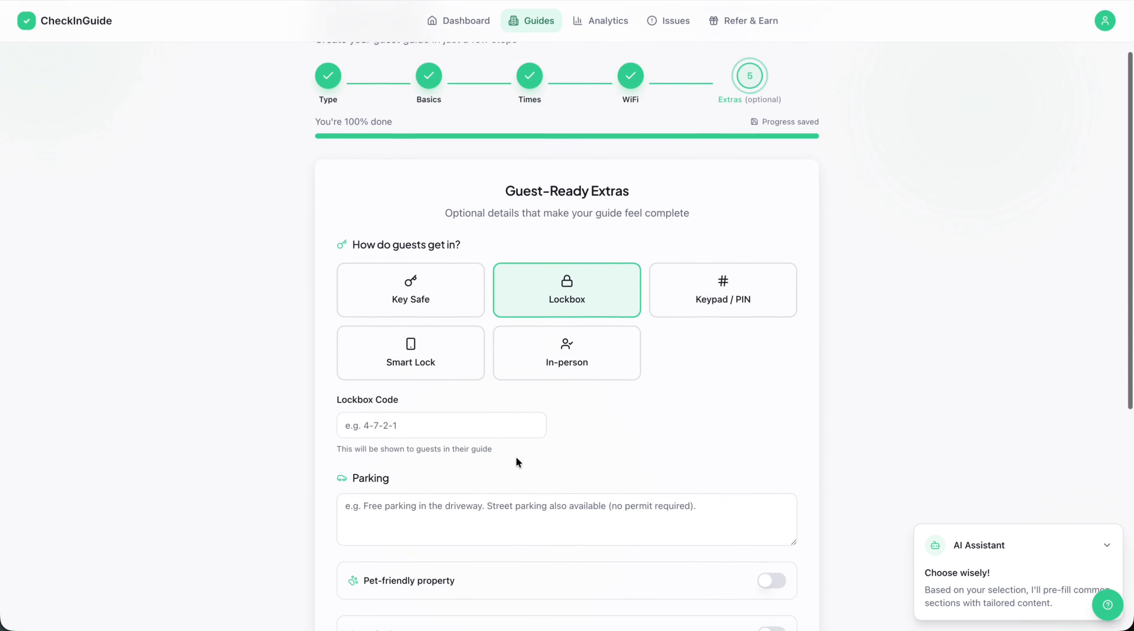
{"action": "scroll", "coordinate": [555, 411], "scroll_direction": "down", "scroll_amount": 2}
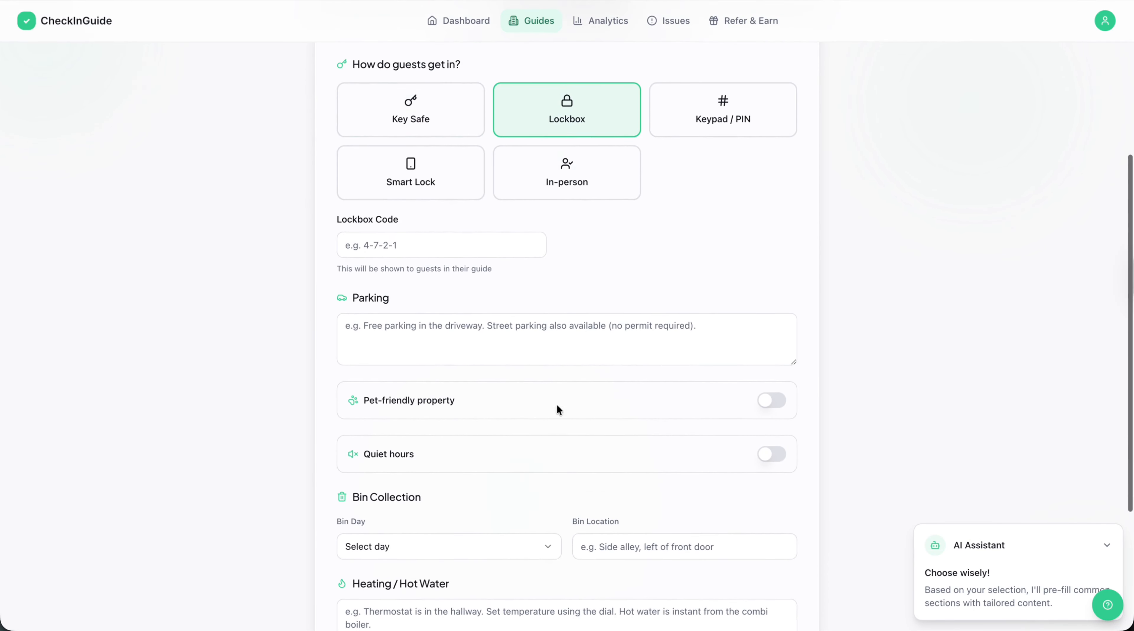
{"action": "left_click", "coordinate": [413, 92]}
{"action": "scroll", "coordinate": [569, 296], "scroll_direction": "down", "scroll_amount": 3}
{"action": "scroll", "coordinate": [568, 297], "scroll_direction": "down", "scroll_amount": 2}
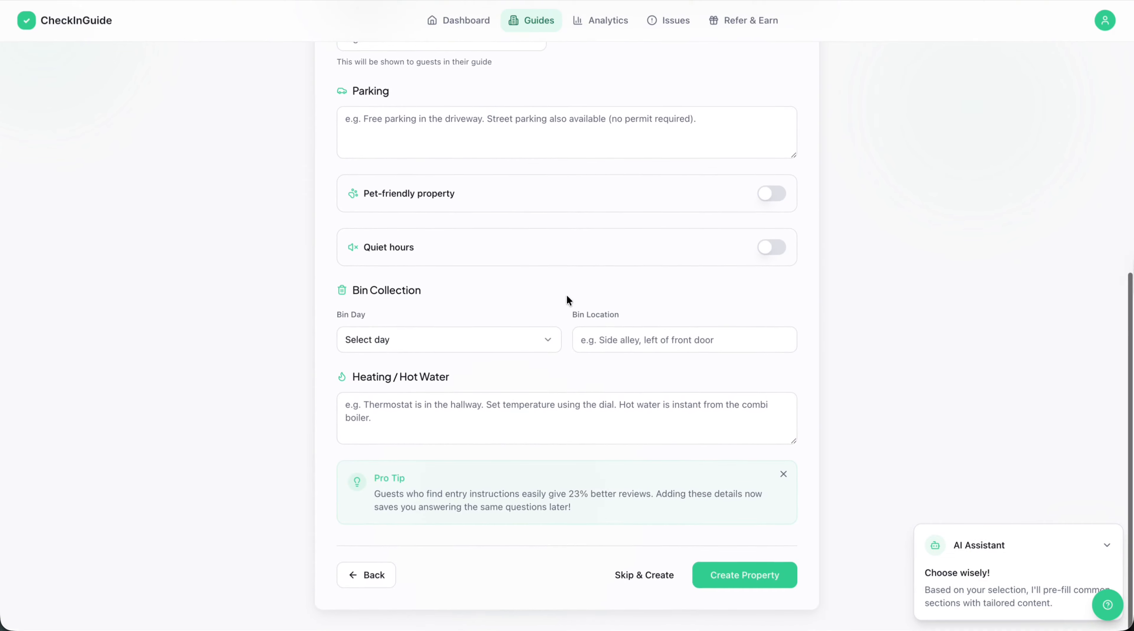
{"action": "left_click", "coordinate": [746, 582]}
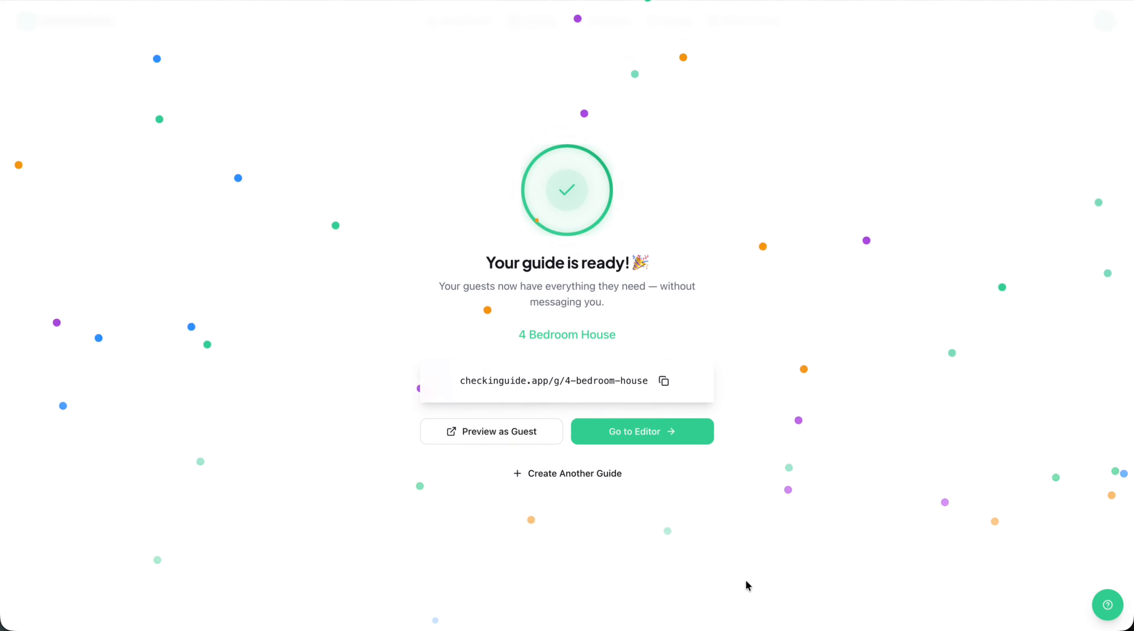
Open the new guide in the editor and look through its section list and the Arrival & Check-In content.
{"action": "left_click", "coordinate": [664, 432]}
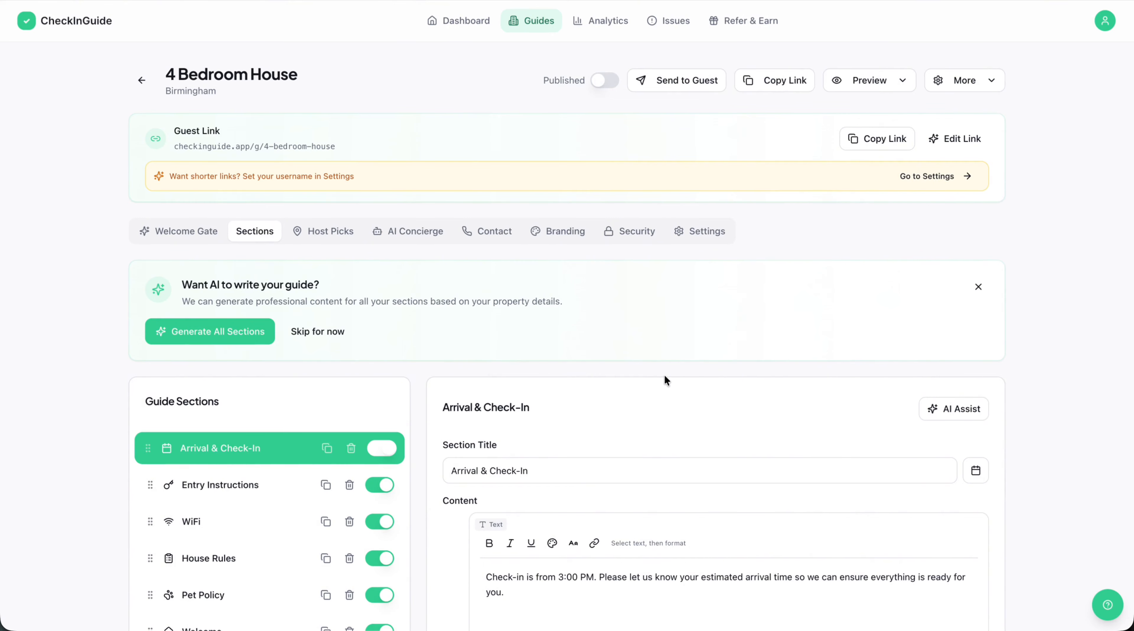
{"action": "scroll", "coordinate": [664, 375], "scroll_direction": "down", "scroll_amount": 8}
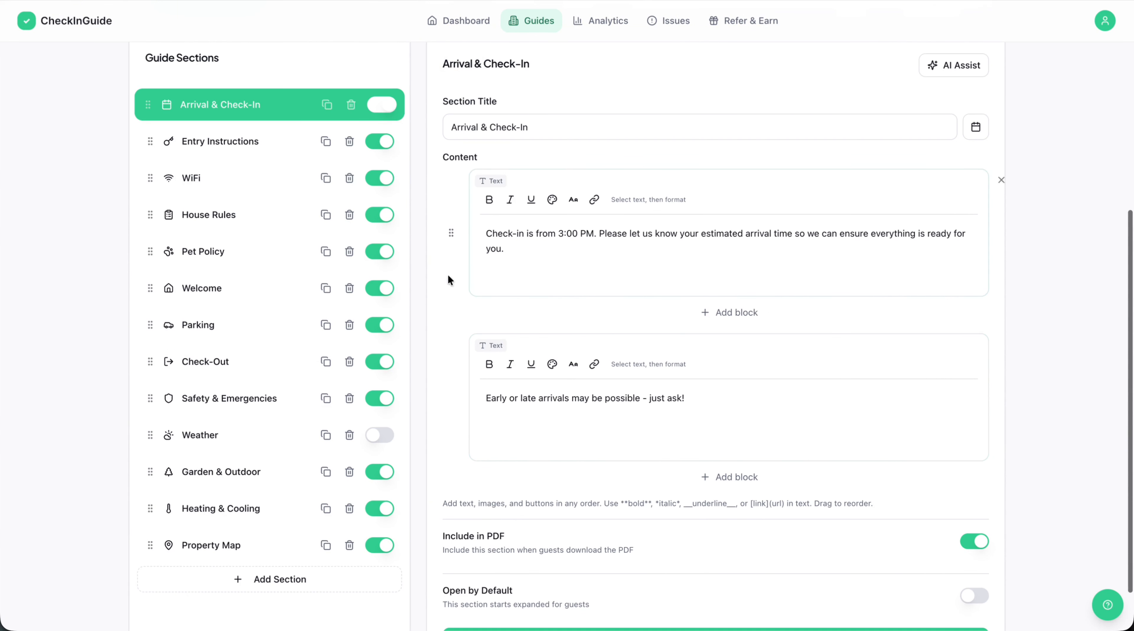
{"action": "scroll", "coordinate": [483, 379], "scroll_direction": "down", "scroll_amount": 2}
{"action": "scroll", "coordinate": [493, 407], "scroll_direction": "up", "scroll_amount": 2}
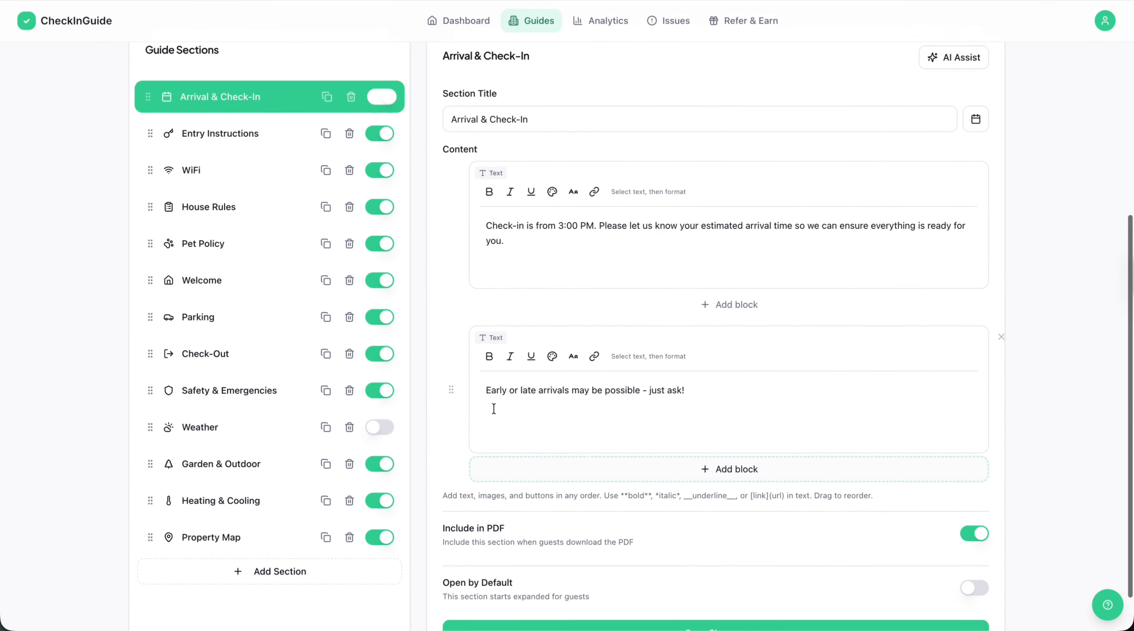
{"action": "scroll", "coordinate": [493, 407], "scroll_direction": "up", "scroll_amount": 3}
{"action": "scroll", "coordinate": [245, 263], "scroll_direction": "down", "scroll_amount": 4}
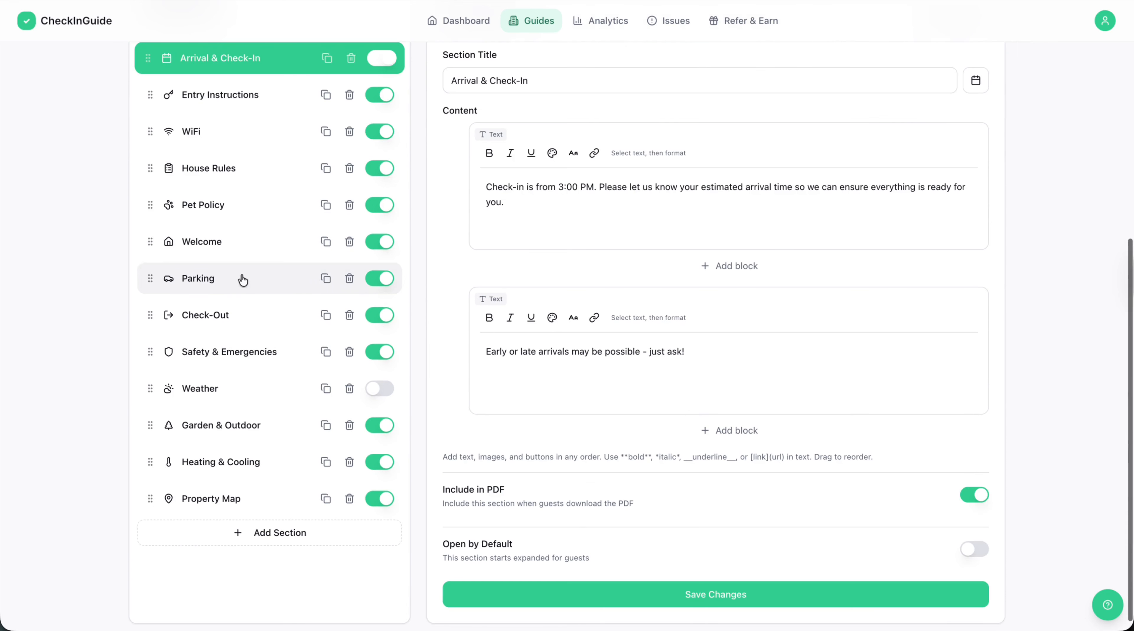
{"action": "scroll", "coordinate": [228, 128], "scroll_direction": "up", "scroll_amount": 2}
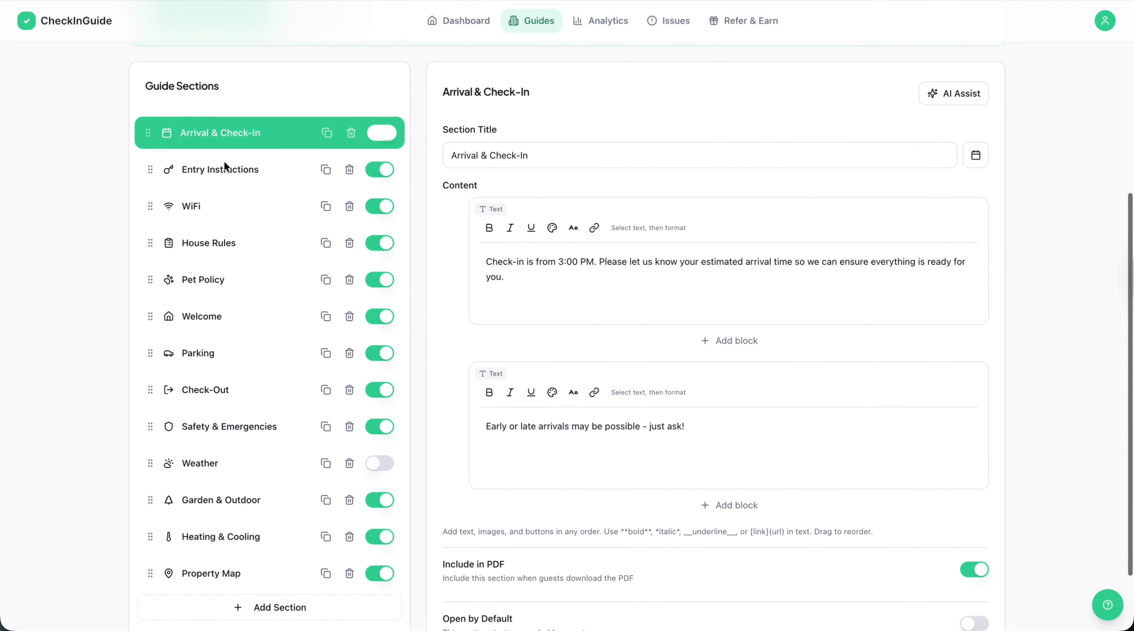
Move the Parking section to the start of the guide's section list and view its expanded content in the mobile preview.
{"action": "scroll", "coordinate": [212, 208], "scroll_direction": "up", "scroll_amount": 1}
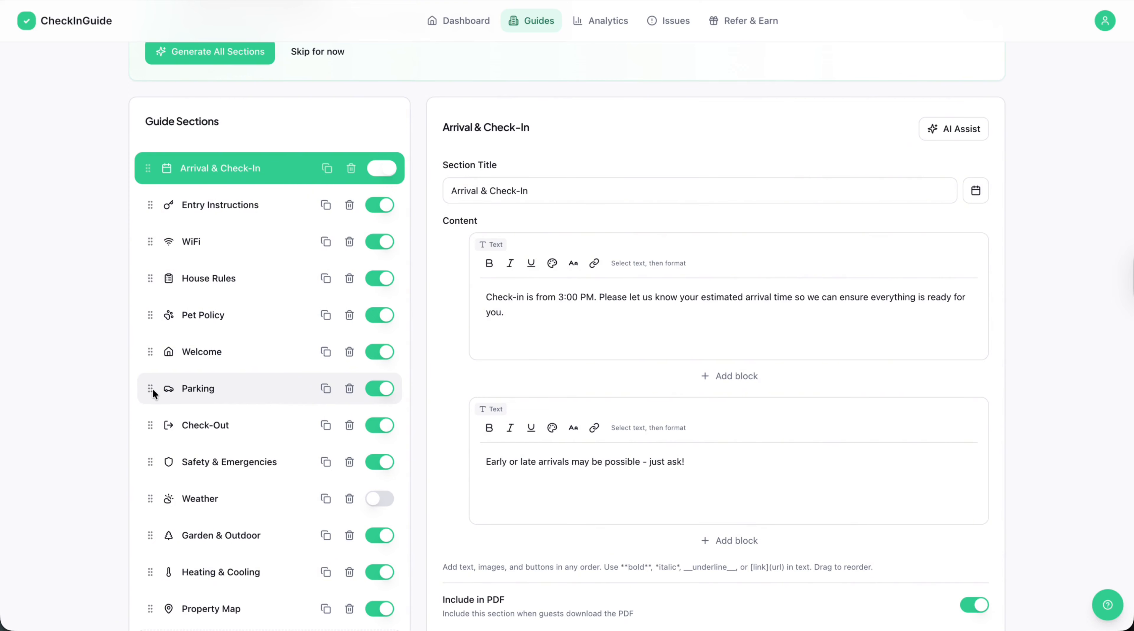
{"action": "left_click_drag", "start_coordinate": [150, 388], "coordinate": [169, 172]}
{"action": "left_click", "coordinate": [883, 78]}
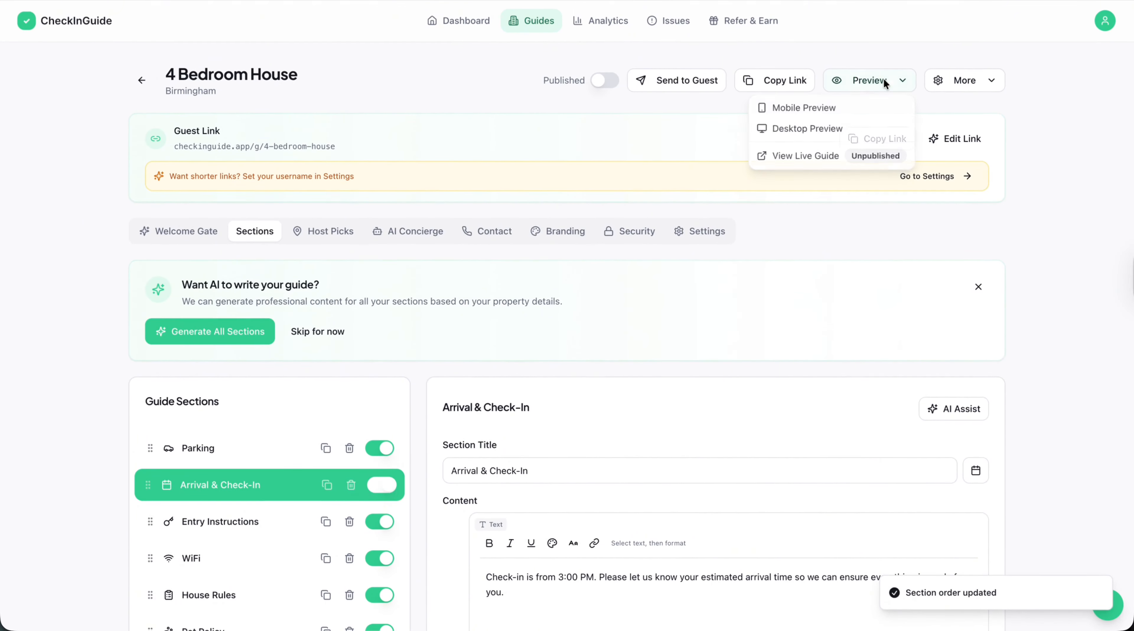
{"action": "left_click", "coordinate": [790, 109]}
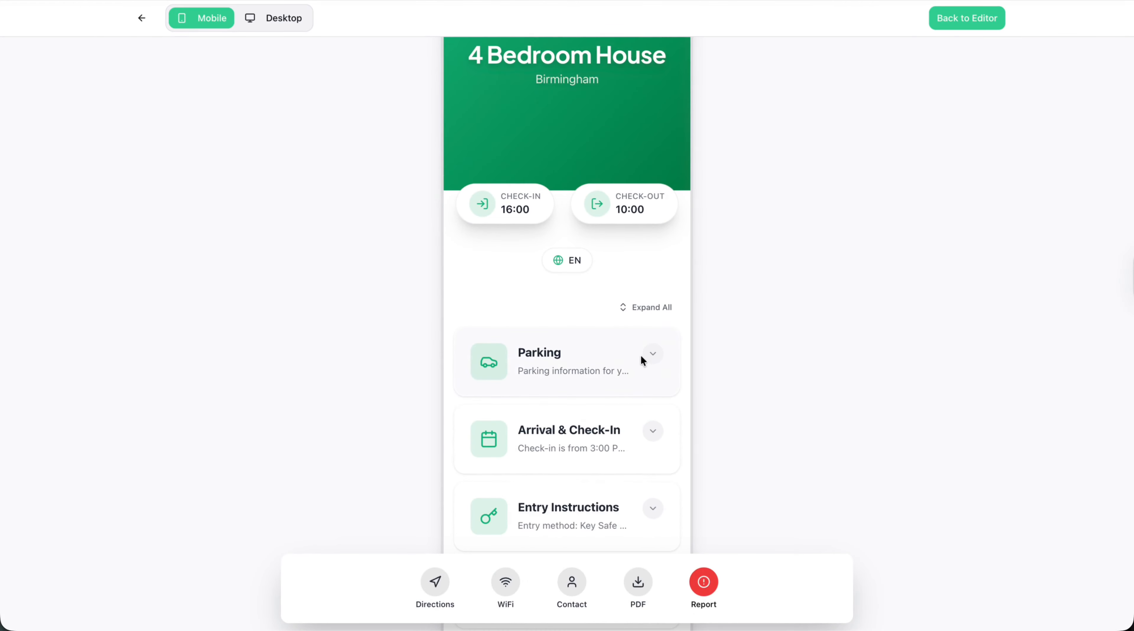
{"action": "left_click", "coordinate": [652, 353]}
{"action": "scroll", "coordinate": [635, 384], "scroll_direction": "down", "scroll_amount": 1}
{"action": "scroll", "coordinate": [636, 369], "scroll_direction": "up", "scroll_amount": 3}
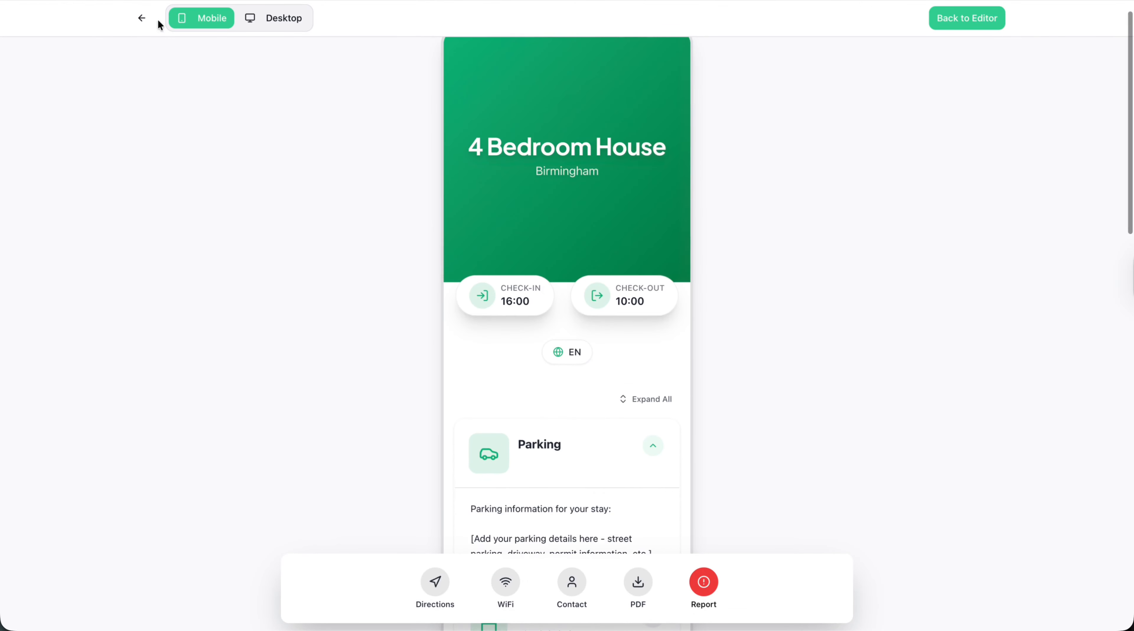
{"action": "left_click", "coordinate": [142, 17]}
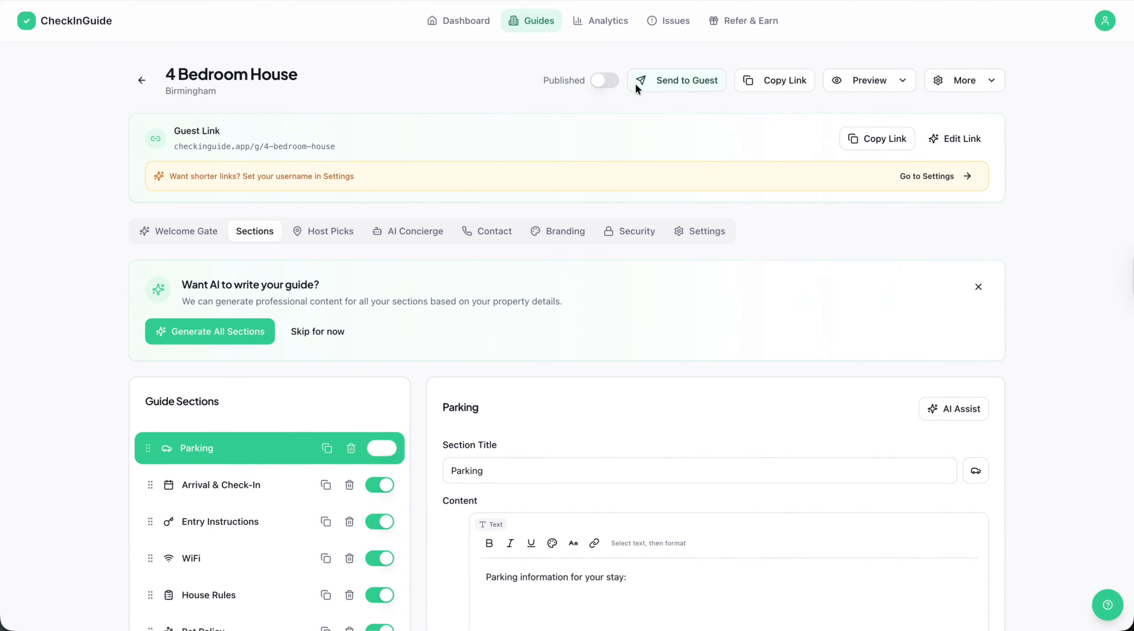
Copy the guest link and paste it below a "-" line in the first Parking text block.
{"action": "left_click", "coordinate": [802, 82]}
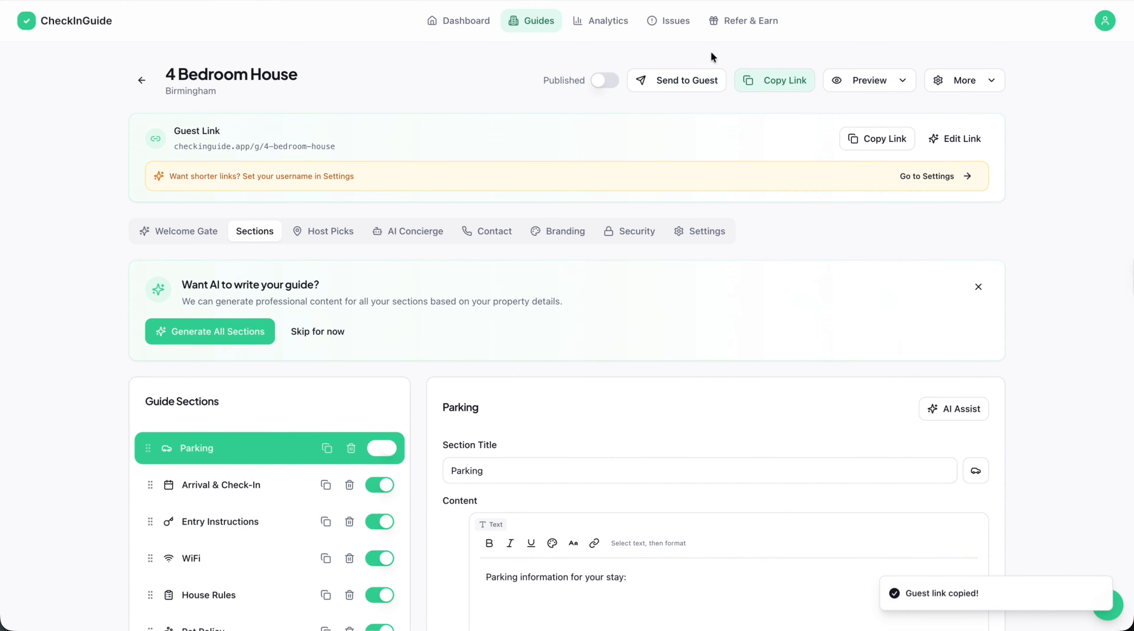
{"action": "scroll", "coordinate": [535, 490], "scroll_direction": "down", "scroll_amount": 9}
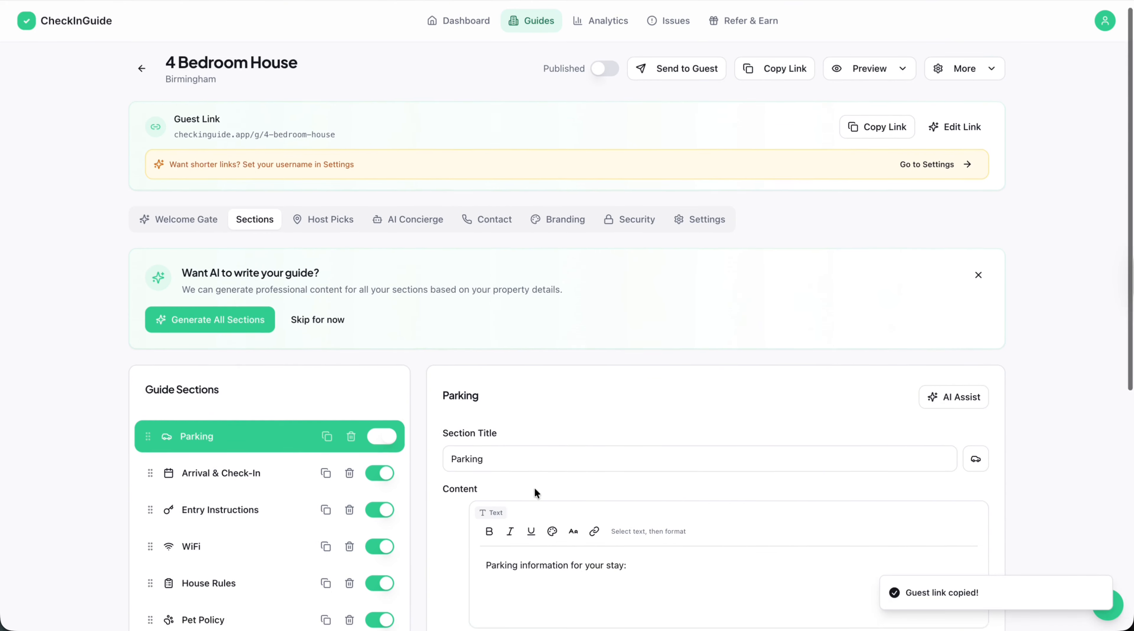
{"action": "left_click", "coordinate": [684, 217]}
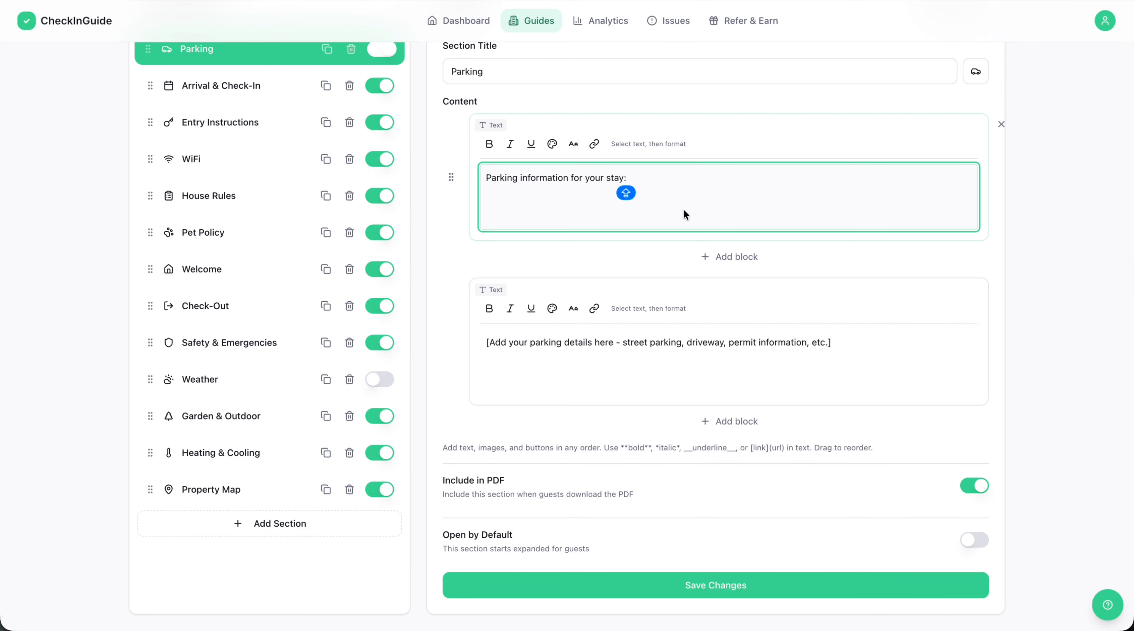
{"action": "key", "text": "Return"}
{"action": "key", "text": "Return"}
{"action": "type", "text": "-"}
{"action": "key", "text": "Return"}
{"action": "key", "text": "ctrl+v"}
{"action": "left_click_drag", "start_coordinate": [691, 225], "coordinate": [490, 224]}
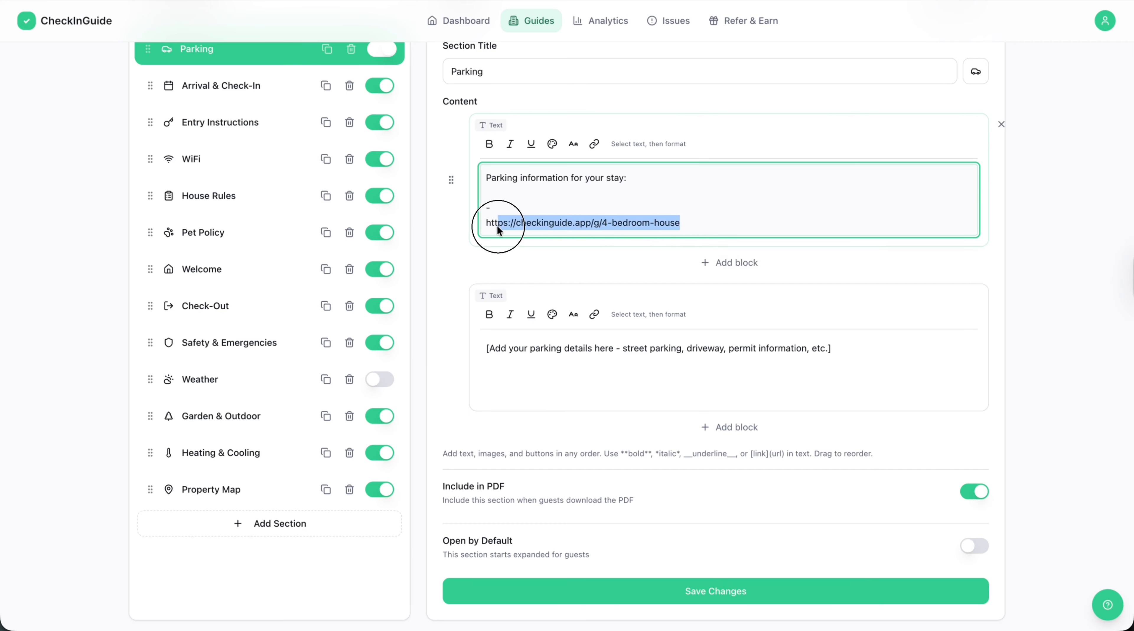
Look through the guide's own settings, from its name and address to the layout style and footer options.
{"action": "scroll", "coordinate": [498, 225], "scroll_direction": "up", "scroll_amount": 6}
{"action": "left_click", "coordinate": [707, 231]}
{"action": "scroll", "coordinate": [428, 405], "scroll_direction": "down", "scroll_amount": 12}
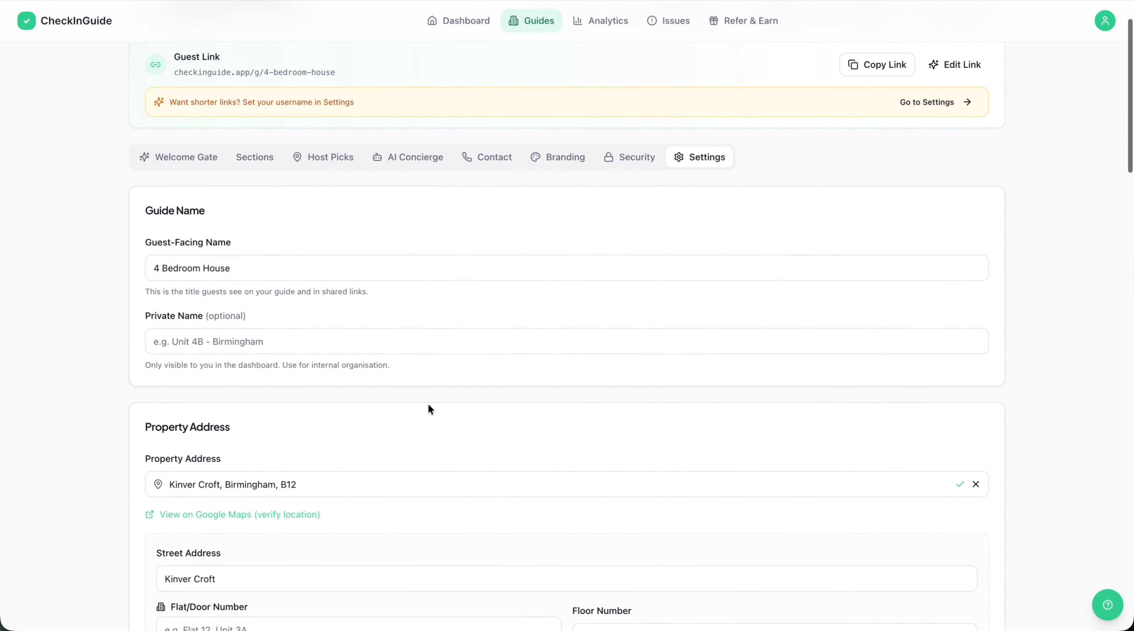
{"action": "scroll", "coordinate": [429, 410], "scroll_direction": "down", "scroll_amount": 20}
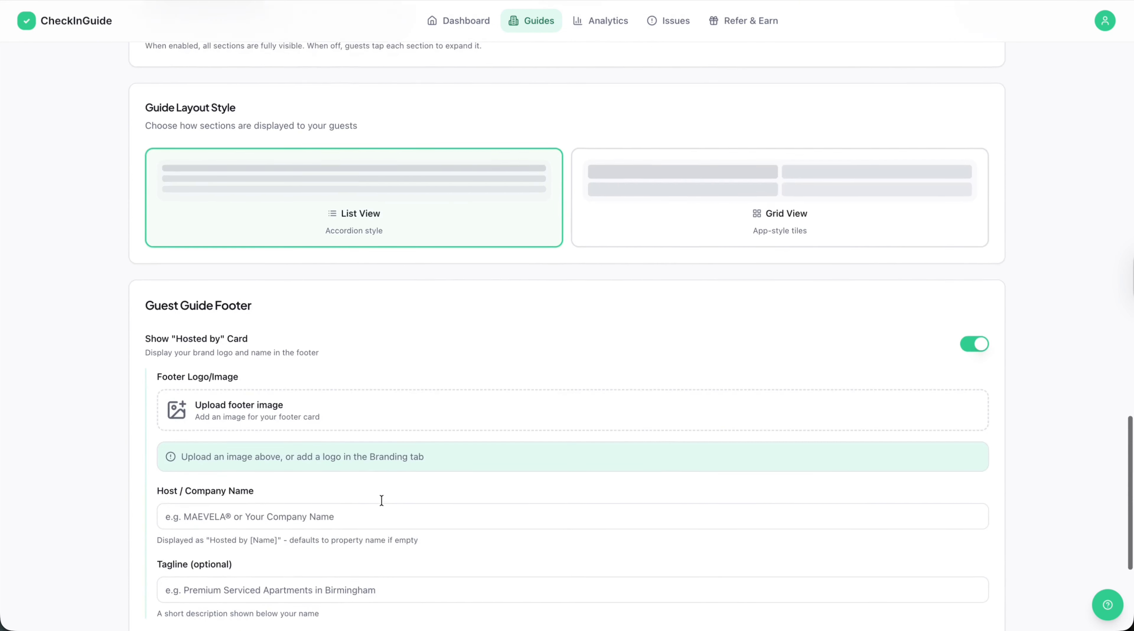
{"action": "scroll", "coordinate": [381, 502], "scroll_direction": "up", "scroll_amount": 20}
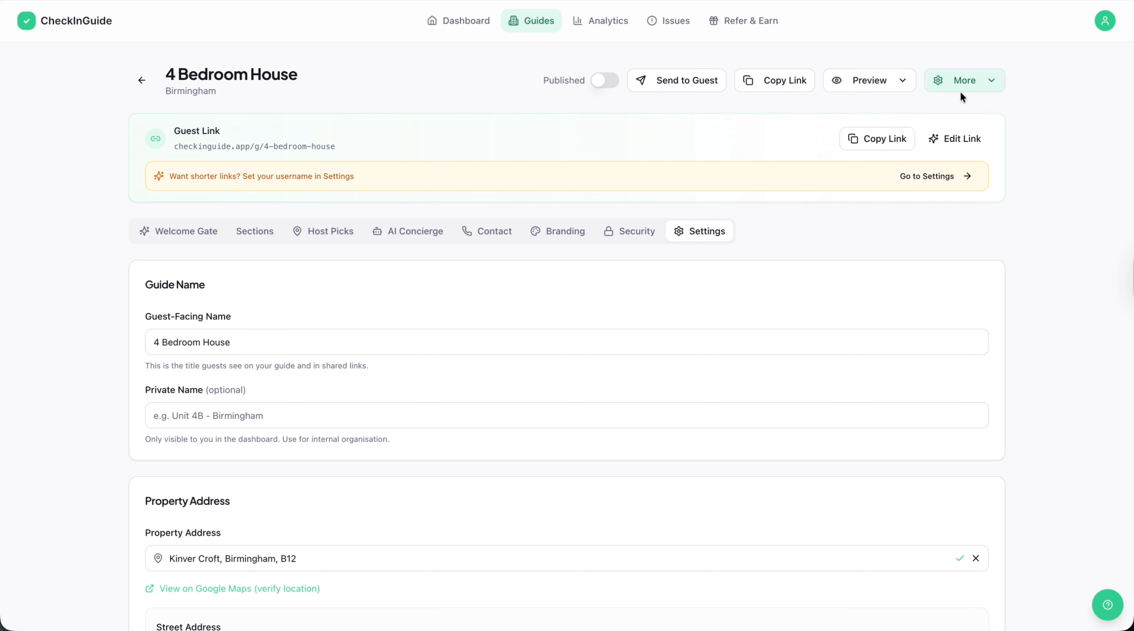
Open the account settings through the shorter-links suggestion and look through the profile, username and email preferences.
{"action": "left_click", "coordinate": [935, 177]}
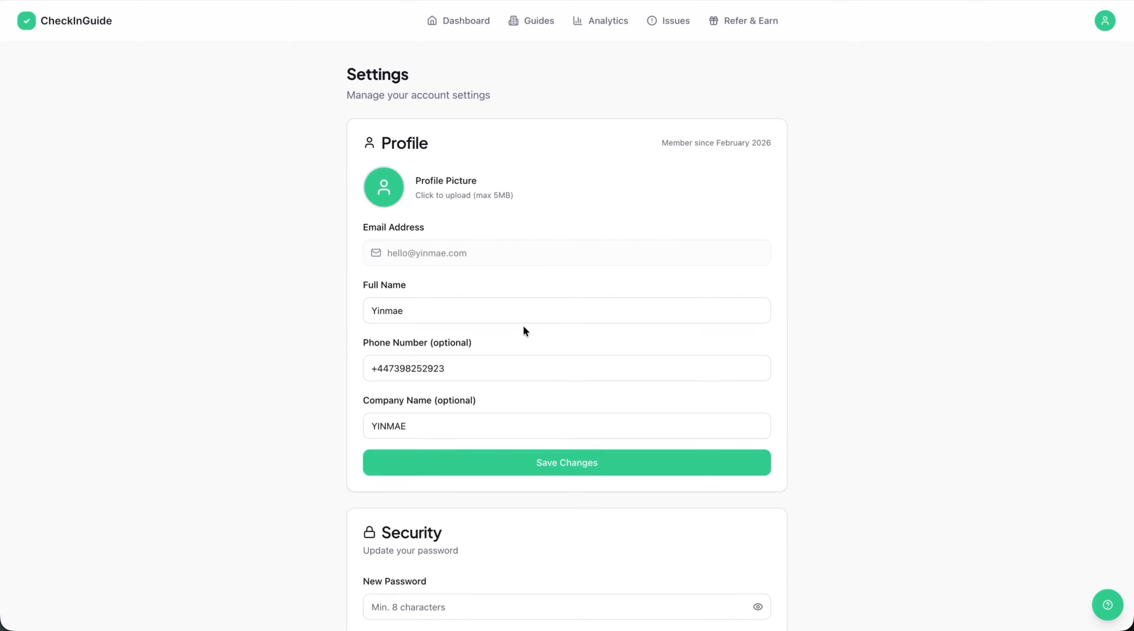
{"action": "scroll", "coordinate": [524, 327], "scroll_direction": "down", "scroll_amount": 2}
{"action": "scroll", "coordinate": [523, 331], "scroll_direction": "down", "scroll_amount": 5}
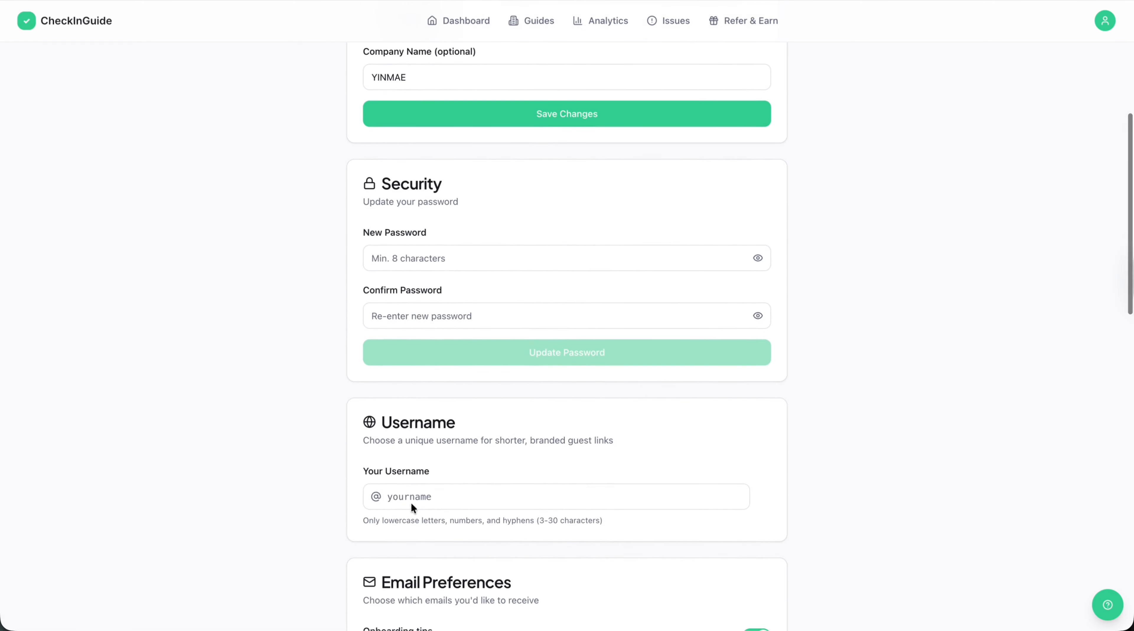
{"action": "scroll", "coordinate": [386, 427], "scroll_direction": "up", "scroll_amount": 7}
{"action": "left_click", "coordinate": [1102, 24]}
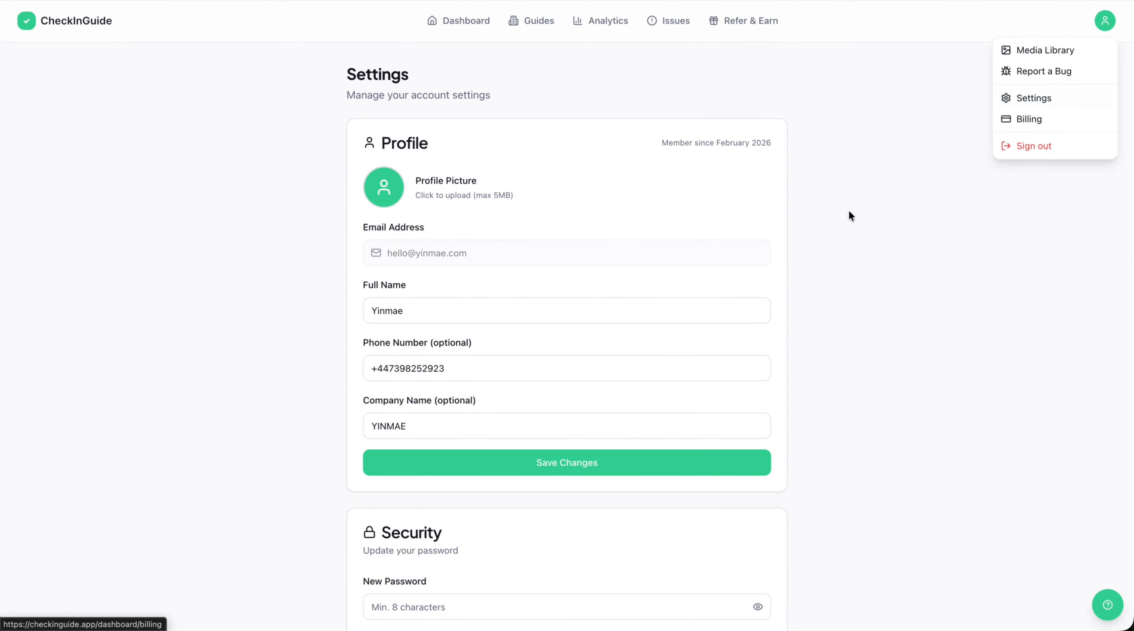
{"action": "left_click", "coordinate": [696, 419]}
{"action": "scroll", "coordinate": [798, 478], "scroll_direction": "down", "scroll_amount": 11}
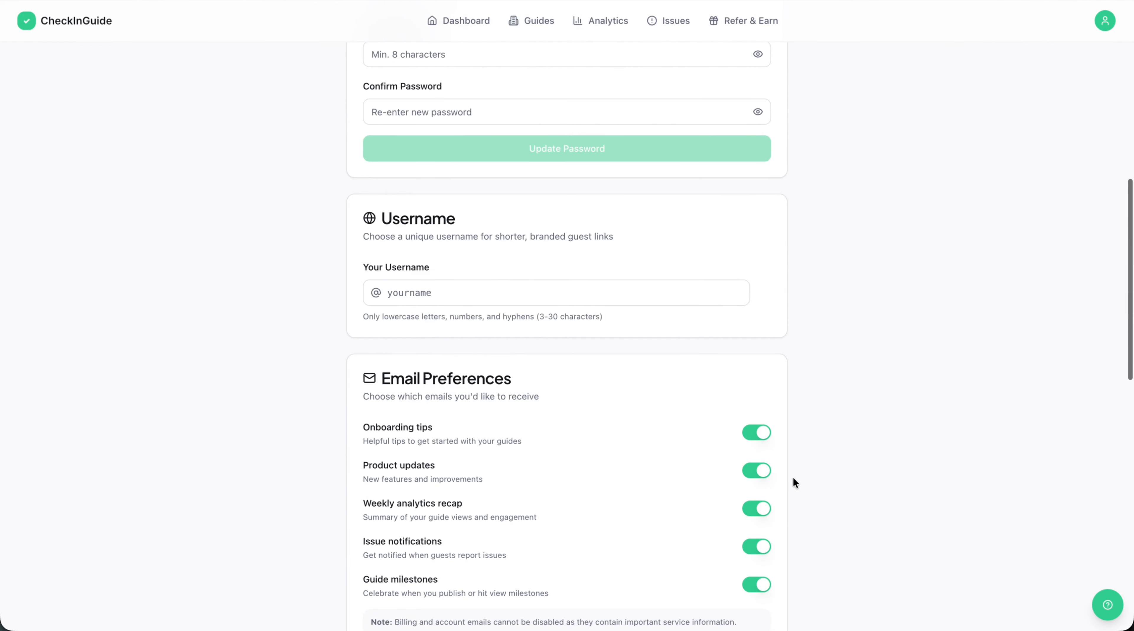
Set the account username to the company name in lowercase and save it.
{"action": "left_click", "coordinate": [389, 297]}
{"action": "type", "text": "yinmae"}
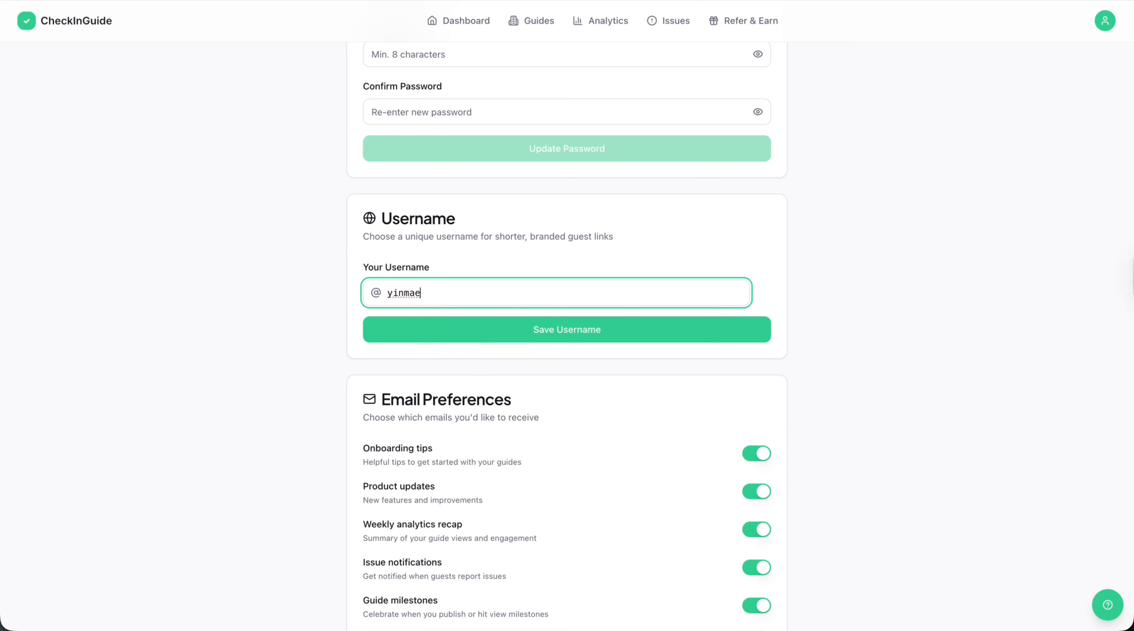
{"action": "left_click", "coordinate": [509, 326]}
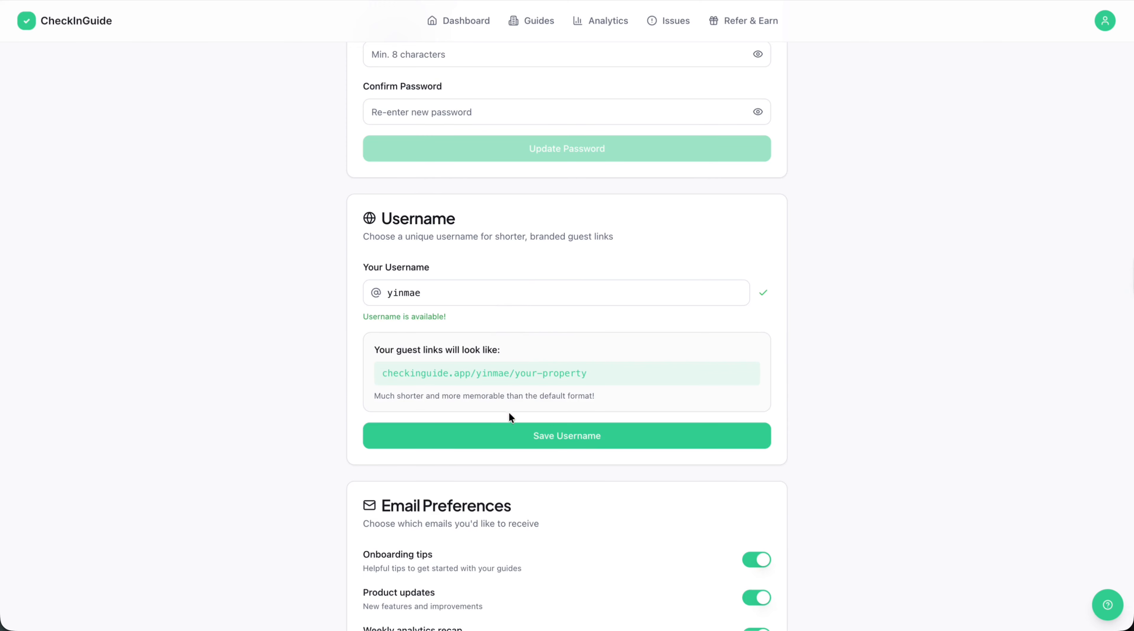
{"action": "left_click", "coordinate": [515, 431]}
Examine the username and property parts of the sample branded guest link.
{"action": "left_click_drag", "start_coordinate": [388, 374], "coordinate": [592, 387]}
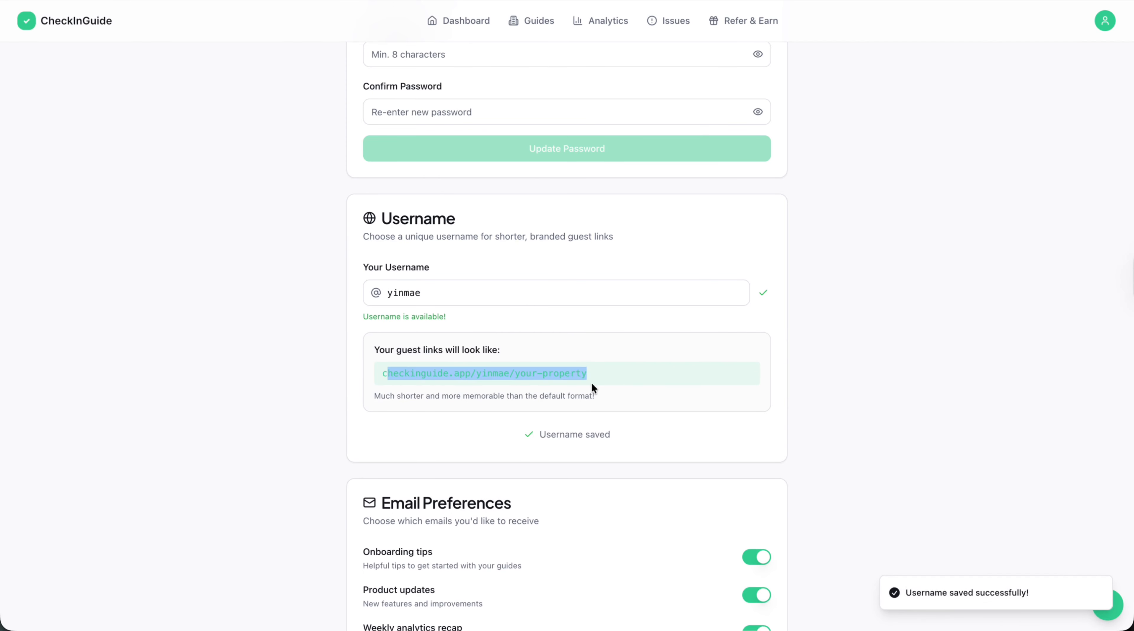
{"action": "left_click", "coordinate": [606, 383]}
{"action": "triple_click", "coordinate": [411, 383]}
{"action": "left_click", "coordinate": [493, 386]}
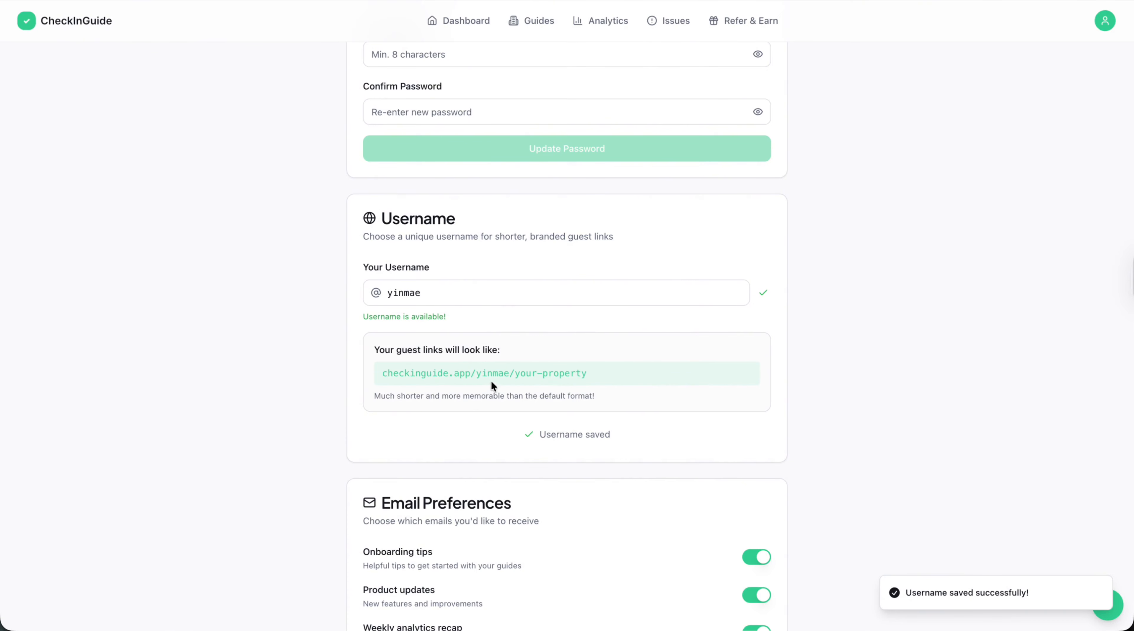
{"action": "left_click", "coordinate": [516, 375]}
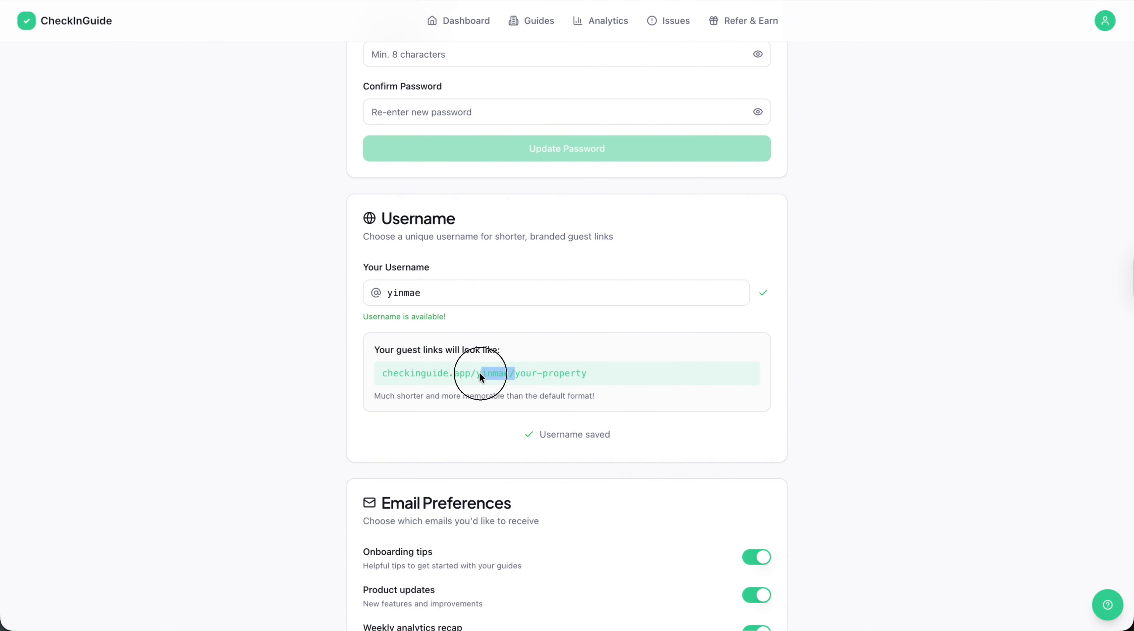
{"action": "left_click_drag", "start_coordinate": [480, 372], "coordinate": [633, 375]}
Reopen the 4 Bedroom House guide for editing and select its complete guest link.
{"action": "scroll", "coordinate": [633, 375], "scroll_direction": "up", "scroll_amount": 11}
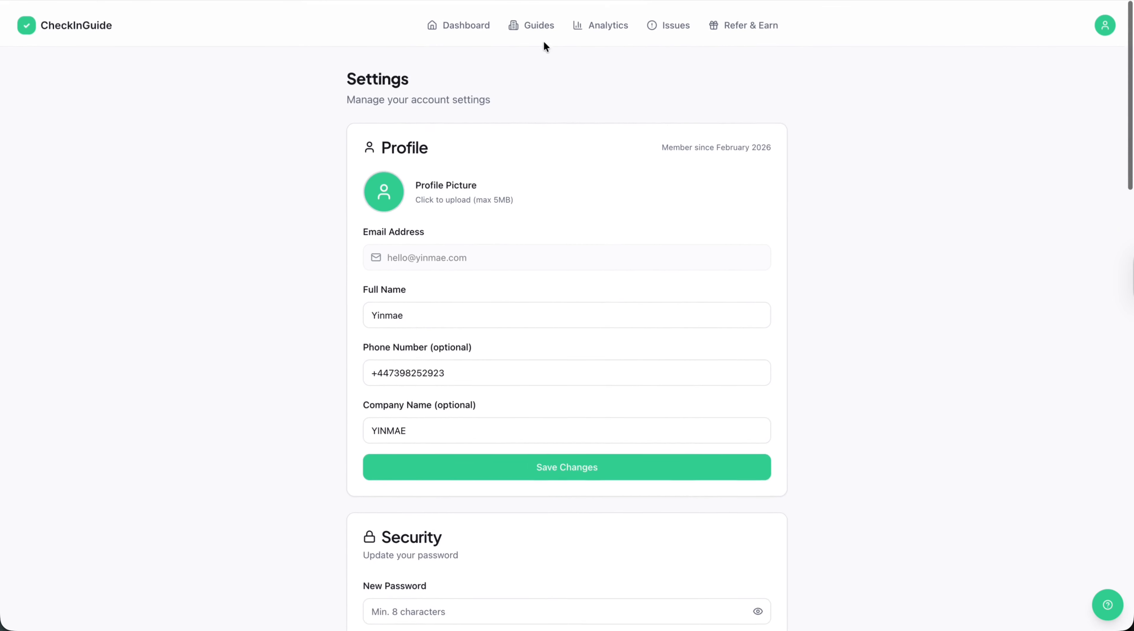
{"action": "left_click", "coordinate": [533, 27]}
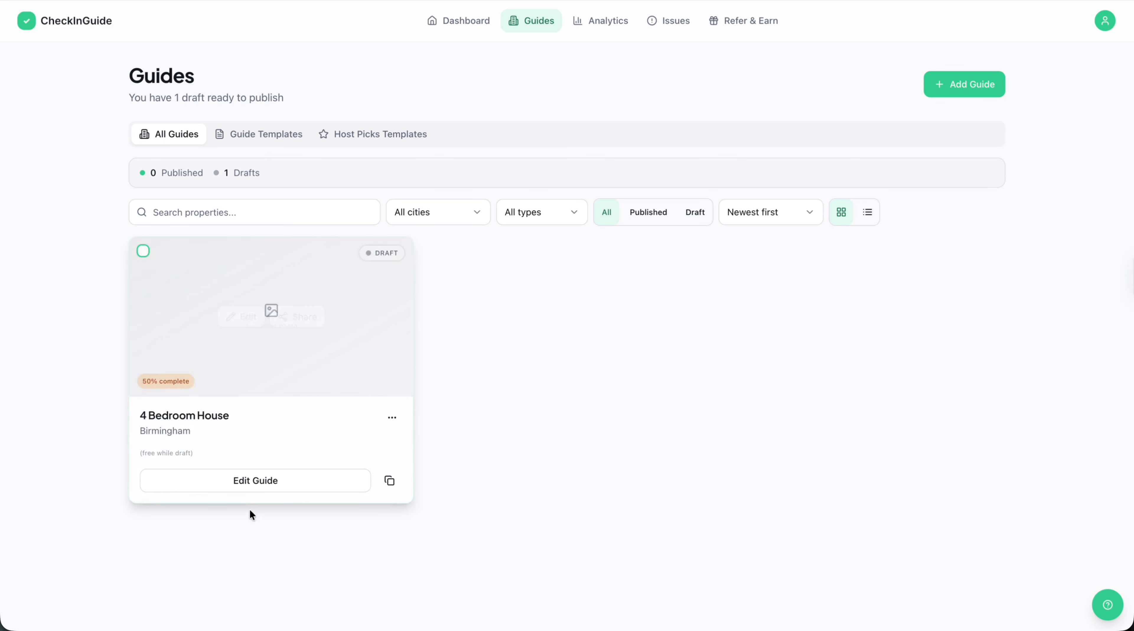
{"action": "left_click", "coordinate": [260, 480]}
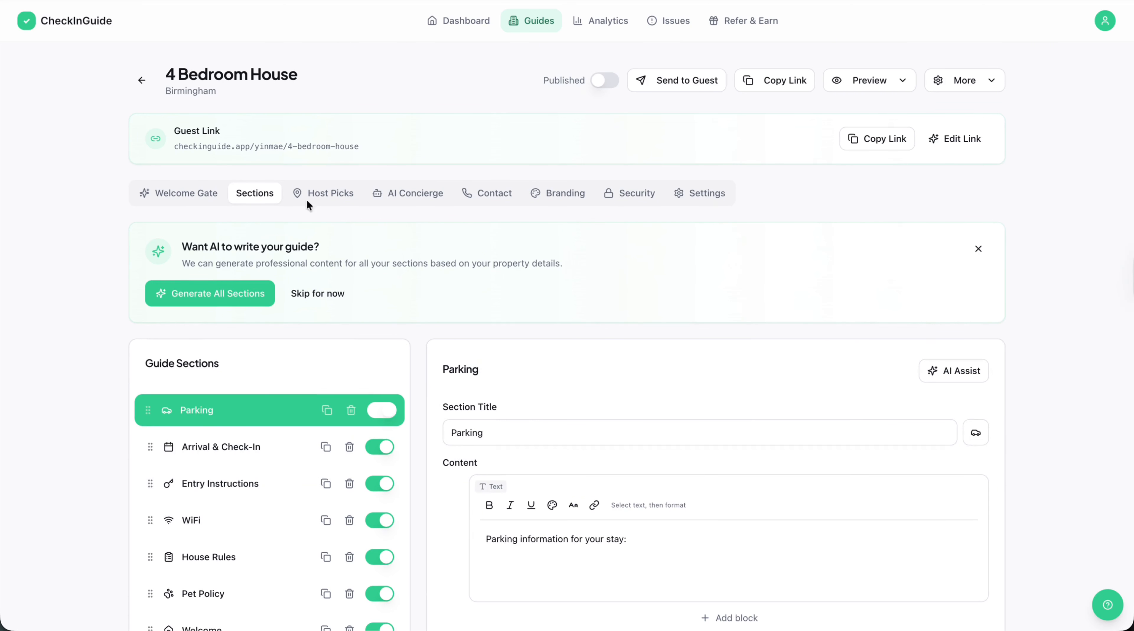
{"action": "double_click", "coordinate": [278, 146]}
{"action": "left_click_drag", "start_coordinate": [365, 152], "coordinate": [173, 149]}
{"action": "key", "text": "super+c"}
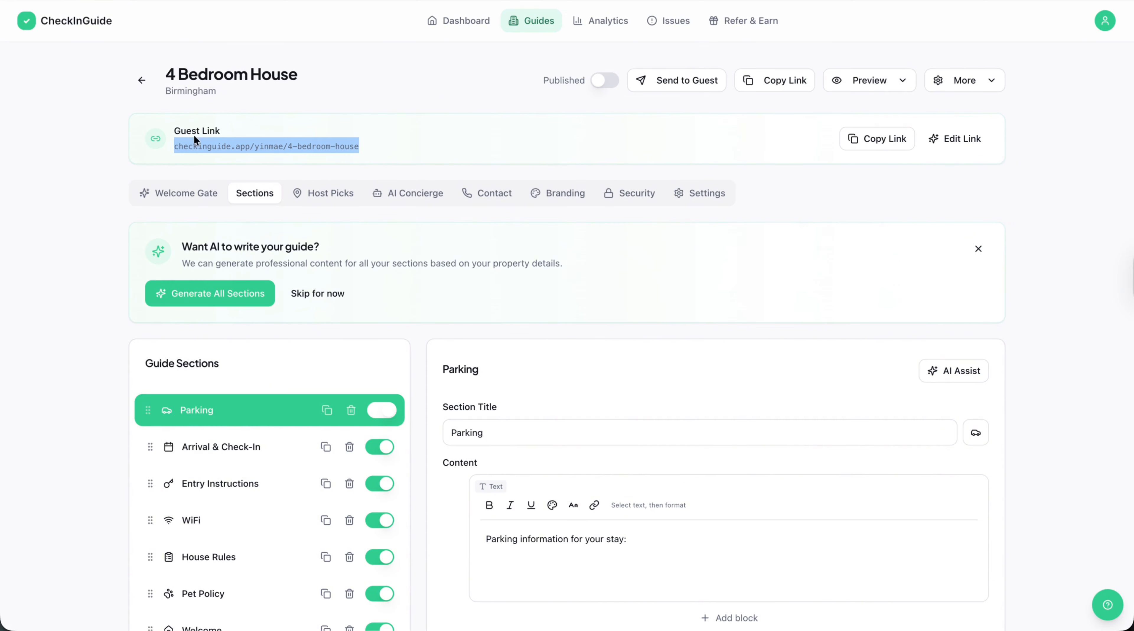
Publish the 4 Bedroom House guide.
{"action": "left_click", "coordinate": [601, 80]}
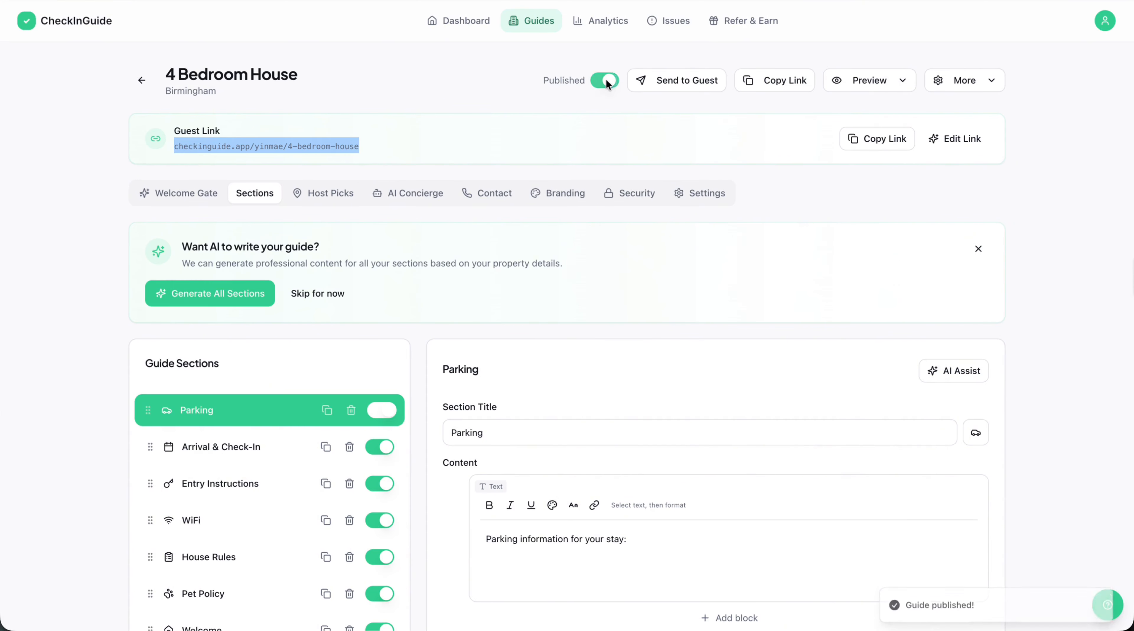
{"action": "left_click", "coordinate": [607, 80]}
{"action": "left_click", "coordinate": [608, 81]}
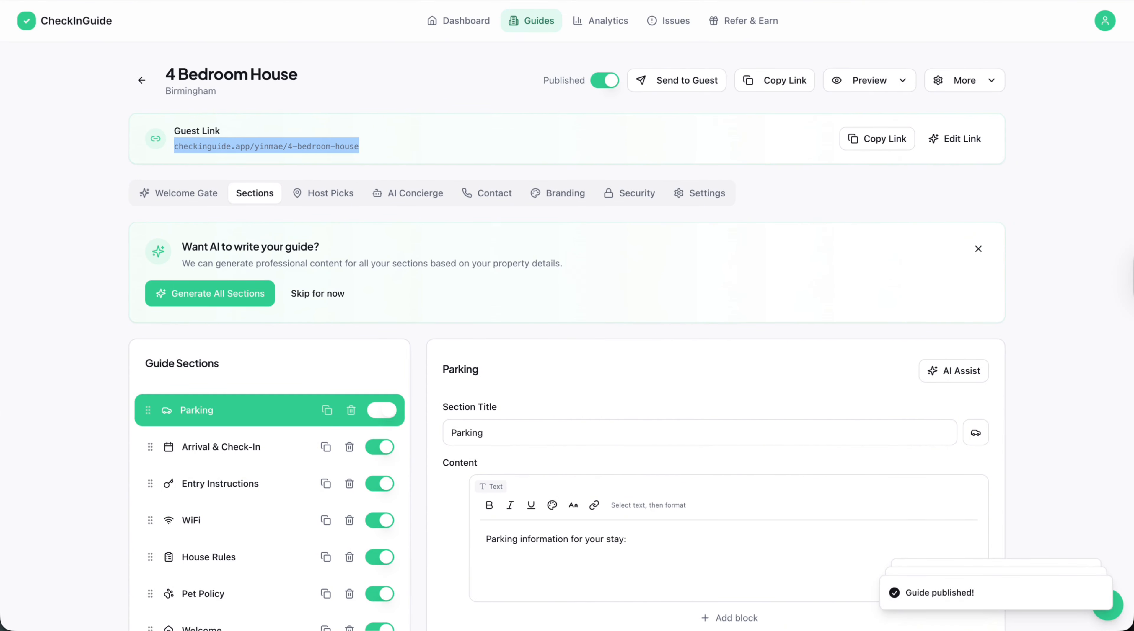
Open the guest link in a new private browser window and enter the guide from its welcome page.
{"action": "key", "text": "super+shift+n"}
{"action": "key", "text": "super+v"}
{"action": "key", "text": "Return"}
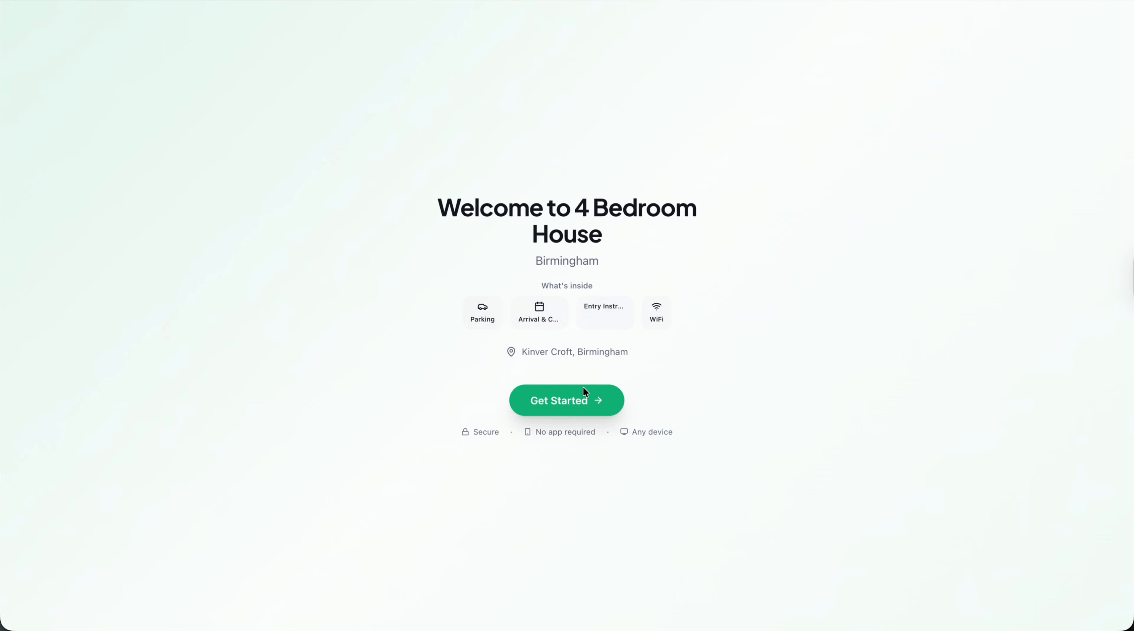
{"action": "left_click", "coordinate": [583, 388]}
Look through the published guide's sections down to the property map, then return to the guide editor.
{"action": "scroll", "coordinate": [508, 486], "scroll_direction": "down", "scroll_amount": 4}
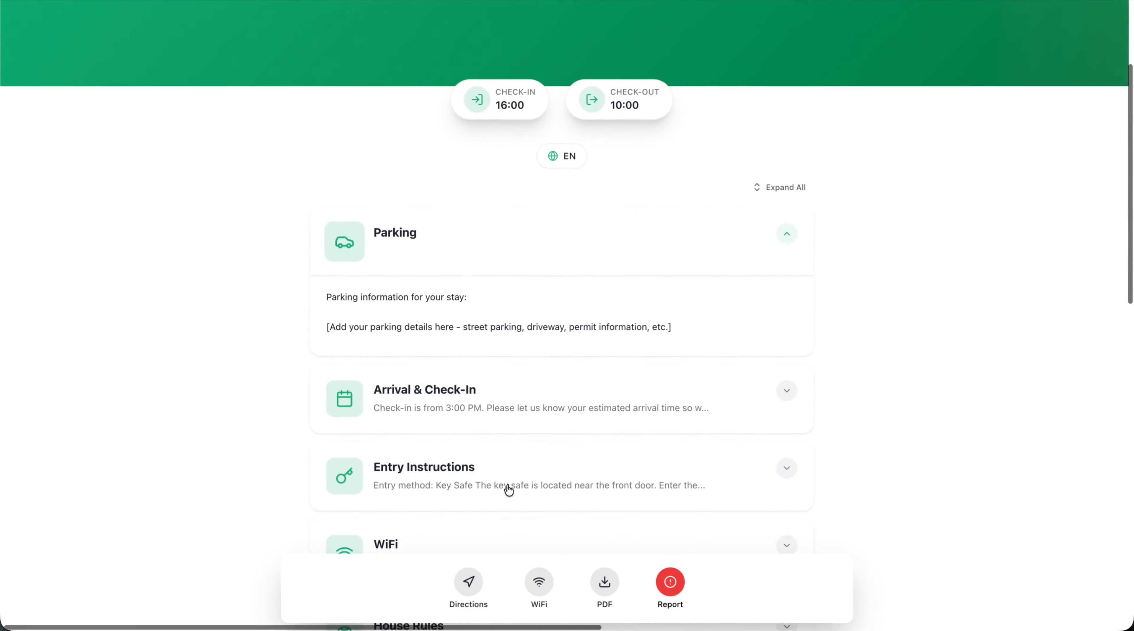
{"action": "scroll", "coordinate": [508, 486], "scroll_direction": "down", "scroll_amount": 15}
{"action": "scroll", "coordinate": [508, 443], "scroll_direction": "up", "scroll_amount": 3}
{"action": "scroll", "coordinate": [511, 400], "scroll_direction": "down", "scroll_amount": 2}
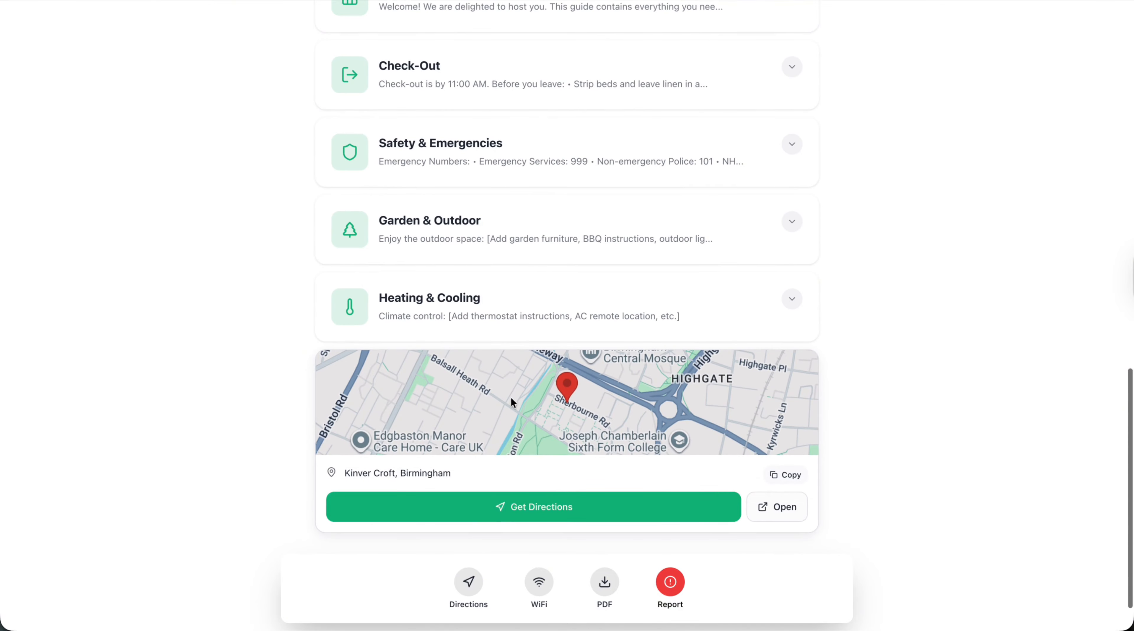
{"action": "left_click", "coordinate": [489, 424]}
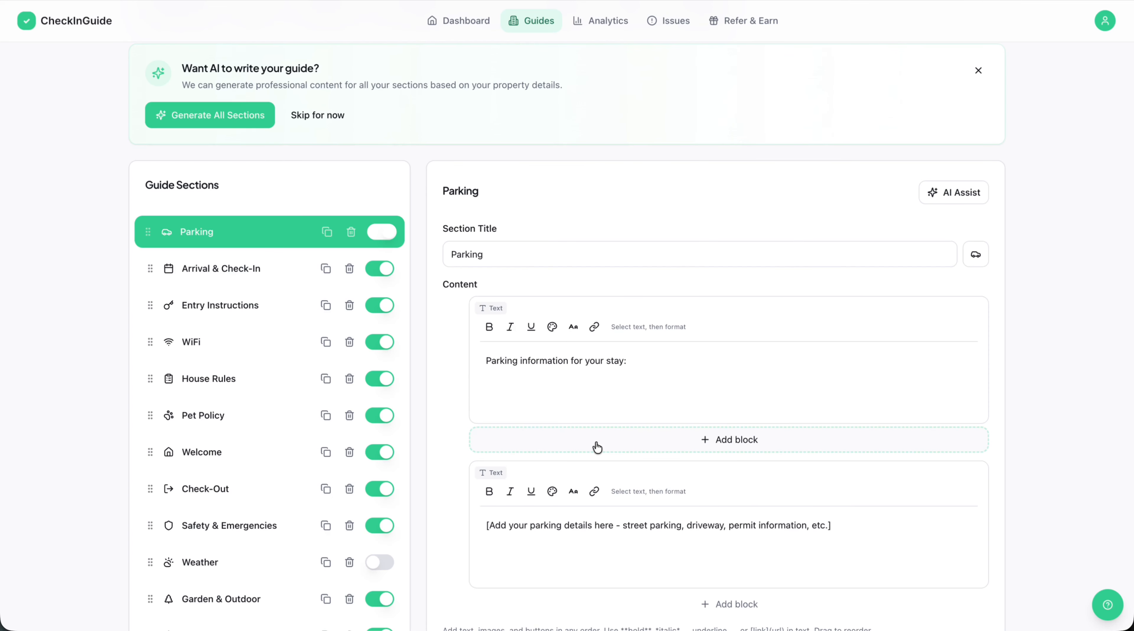
Move the Parking section directly below Entry Instructions in the section list and open the Entry Instructions section.
{"action": "scroll", "coordinate": [597, 446], "scroll_direction": "down", "scroll_amount": 3}
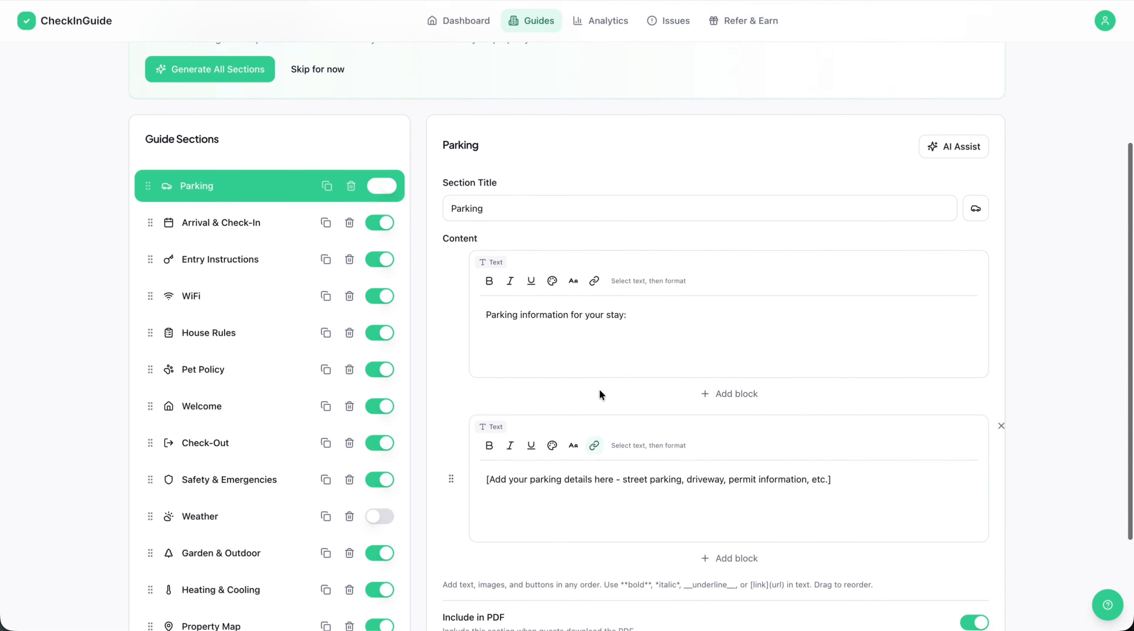
{"action": "scroll", "coordinate": [598, 443], "scroll_direction": "down", "scroll_amount": 2}
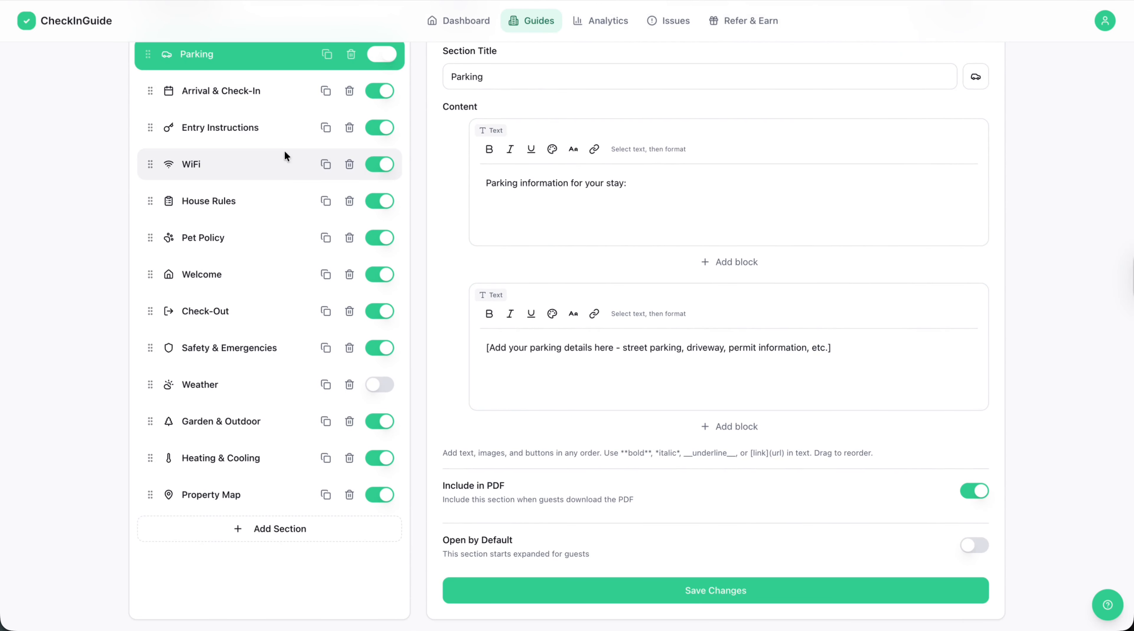
{"action": "left_click_drag", "start_coordinate": [147, 94], "coordinate": [144, 118]}
{"action": "scroll", "coordinate": [265, 128], "scroll_direction": "up", "scroll_amount": 3}
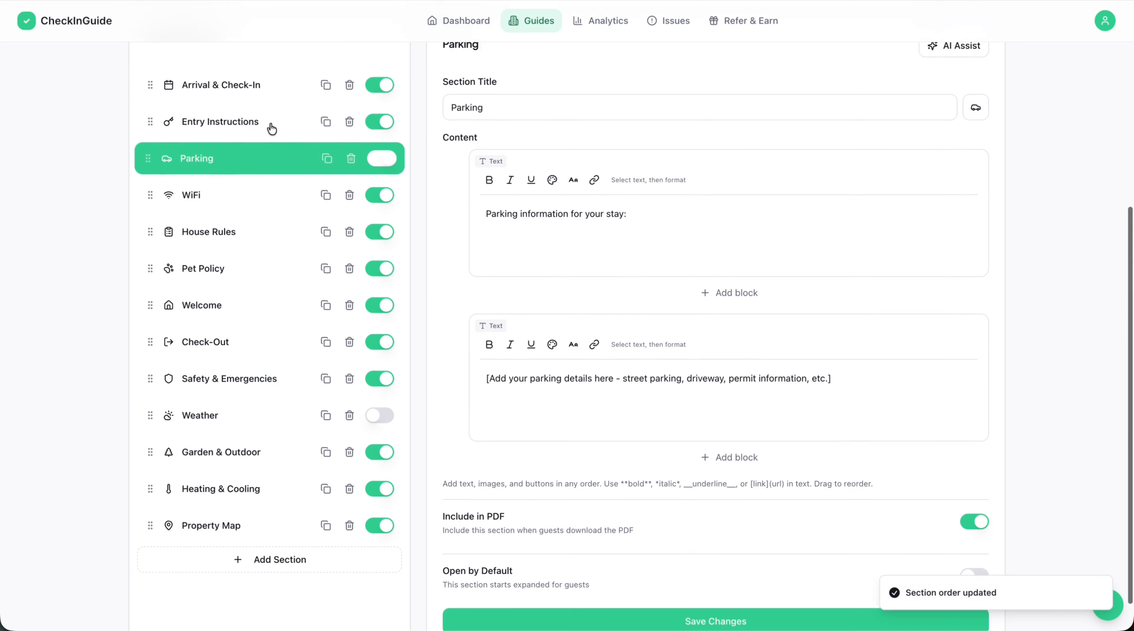
{"action": "left_click", "coordinate": [208, 208]}
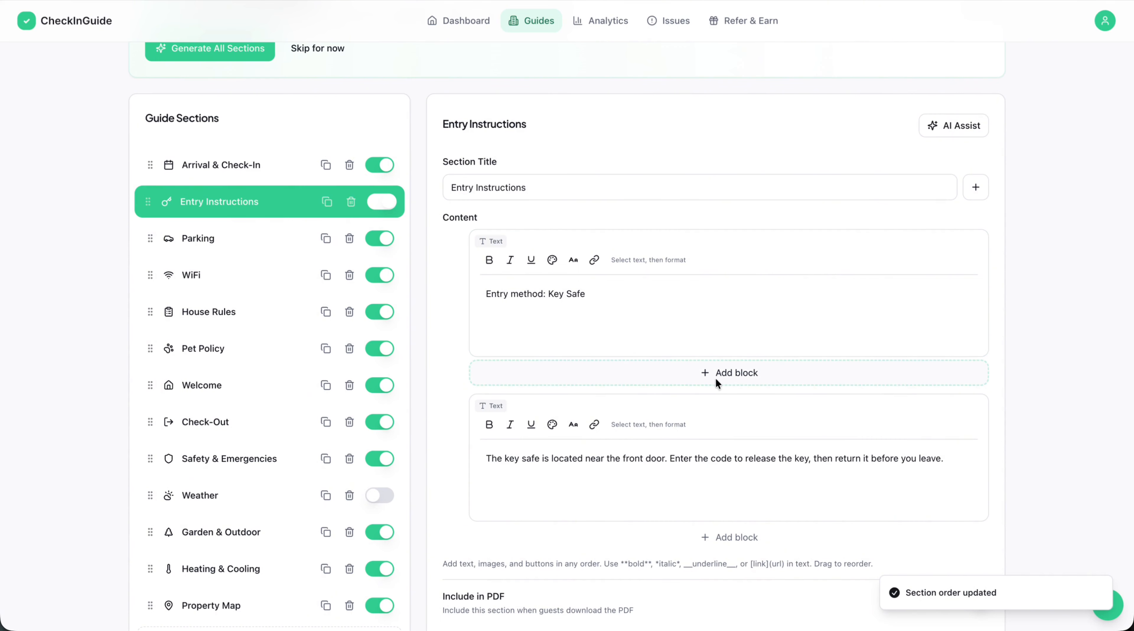
Add an image block between the two Entry Instructions text blocks and dismiss the image chooser without picking a file.
{"action": "left_click_drag", "start_coordinate": [460, 299], "coordinate": [476, 254]}
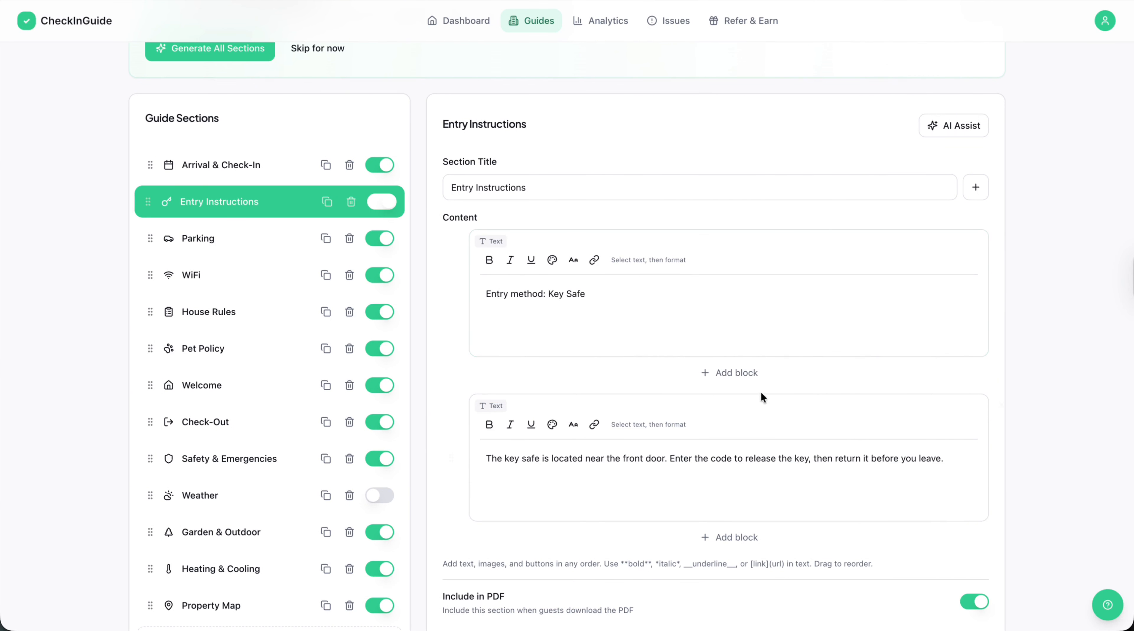
{"action": "left_click", "coordinate": [730, 374]}
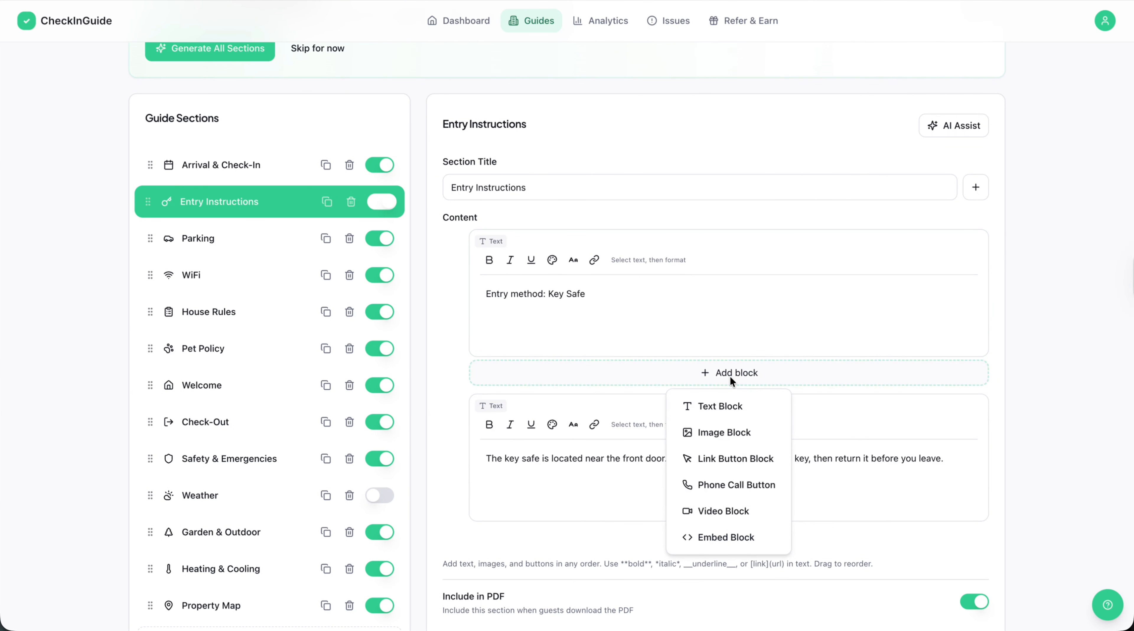
{"action": "left_click", "coordinate": [742, 438]}
{"action": "left_click", "coordinate": [729, 444]}
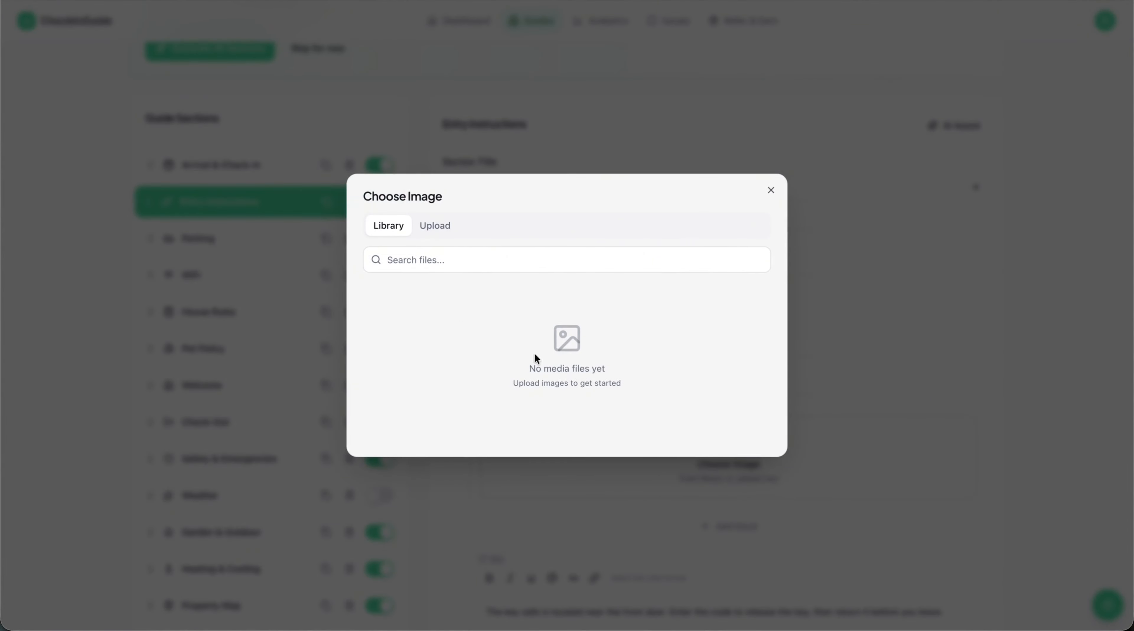
{"action": "left_click", "coordinate": [975, 380]}
Add a video block below the image block in Entry Instructions and look over its URL and caption fields.
{"action": "left_click", "coordinate": [737, 525]}
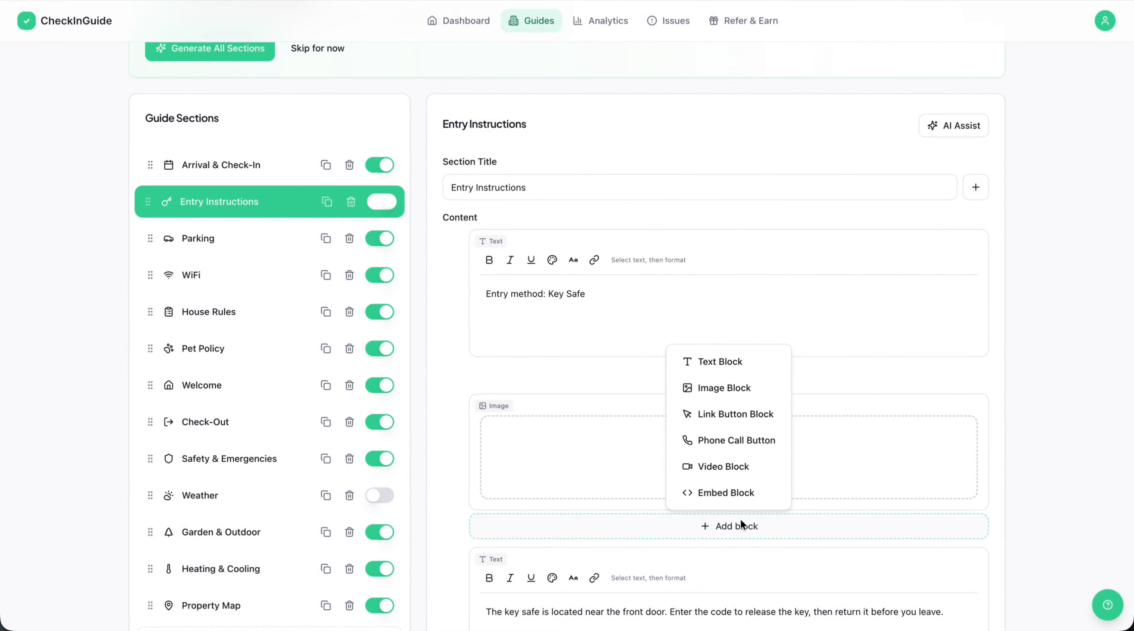
{"action": "left_click", "coordinate": [733, 462]}
{"action": "scroll", "coordinate": [730, 466], "scroll_direction": "down", "scroll_amount": 3}
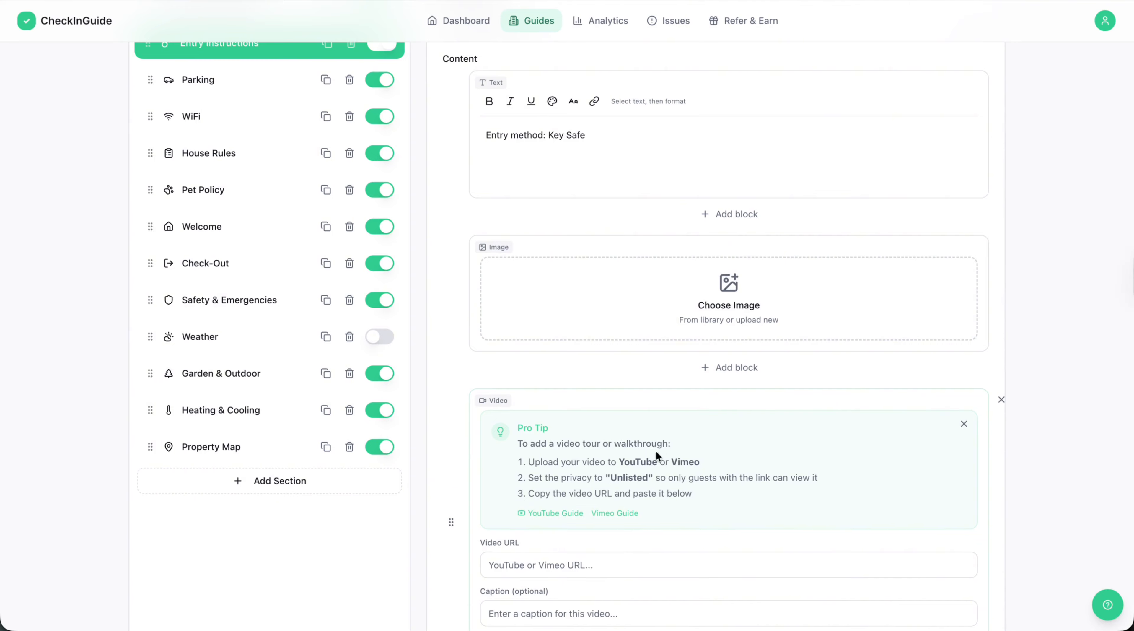
{"action": "scroll", "coordinate": [656, 450], "scroll_direction": "down", "scroll_amount": 3}
{"action": "left_click", "coordinate": [611, 436]}
{"action": "scroll", "coordinate": [610, 435], "scroll_direction": "down", "scroll_amount": 1}
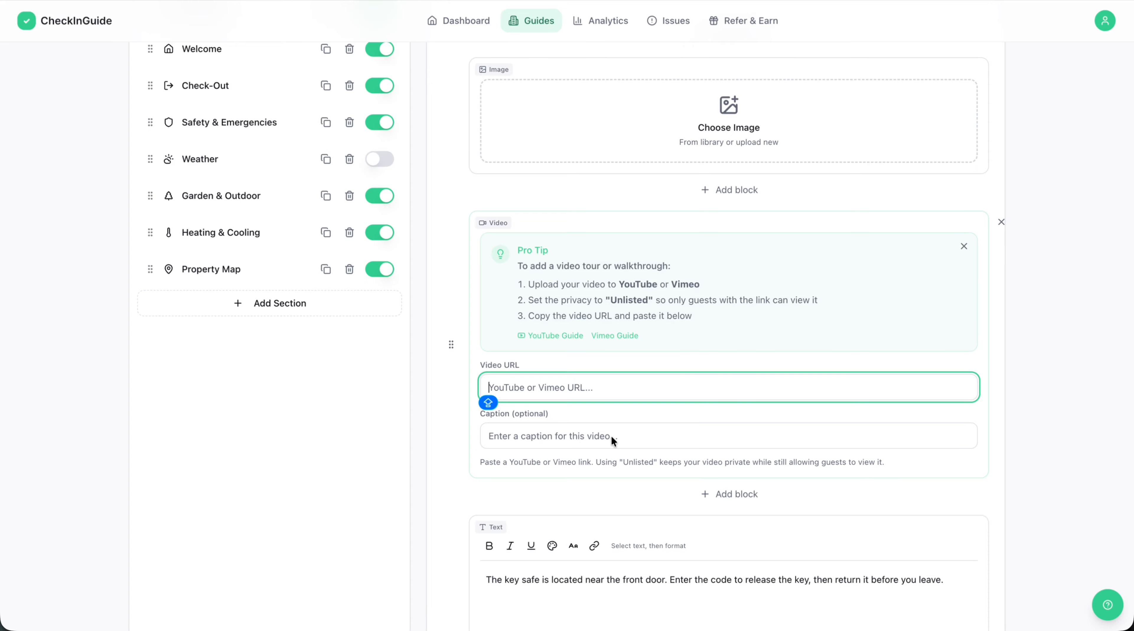
{"action": "scroll", "coordinate": [691, 430], "scroll_direction": "down", "scroll_amount": 1}
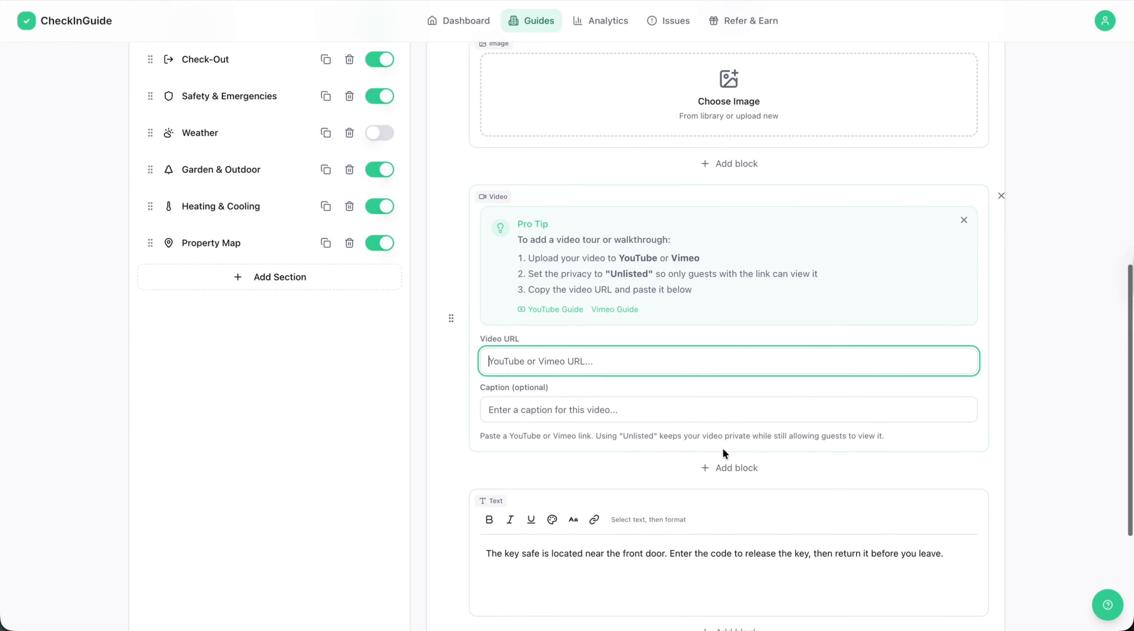
Add a phone call button block below the video block in Entry Instructions and view the other available block types.
{"action": "left_click", "coordinate": [719, 467]}
{"action": "left_click", "coordinate": [735, 384]}
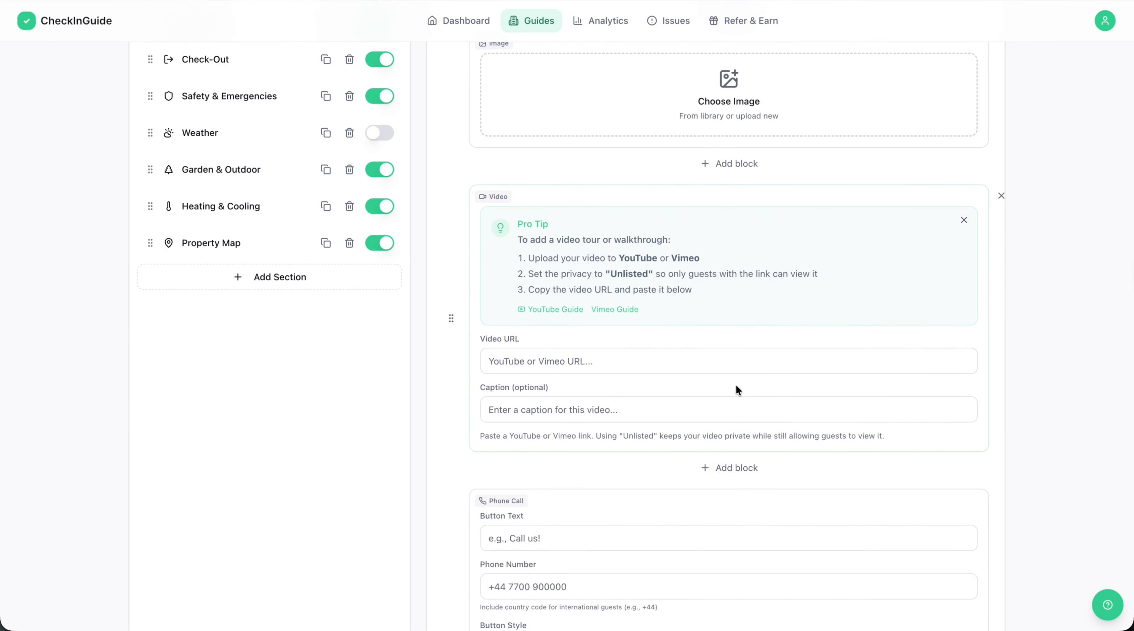
{"action": "scroll", "coordinate": [654, 507], "scroll_direction": "down", "scroll_amount": 3}
{"action": "left_click", "coordinate": [723, 336]}
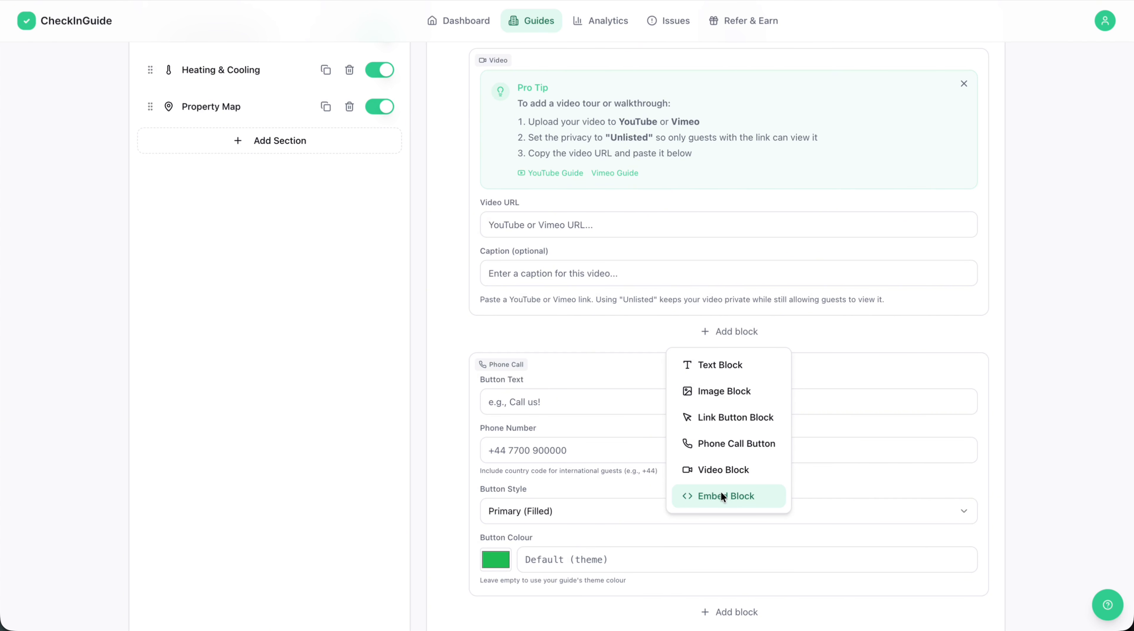
{"action": "scroll", "coordinate": [721, 491], "scroll_direction": "down", "scroll_amount": 5}
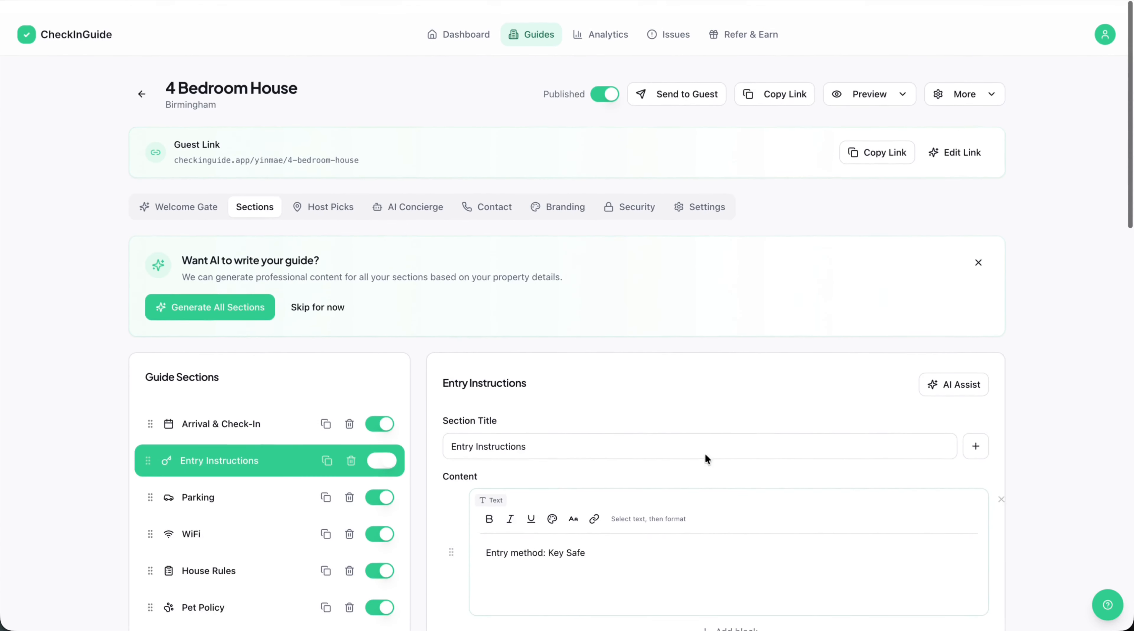
{"action": "scroll", "coordinate": [444, 384], "scroll_direction": "down", "scroll_amount": 4}
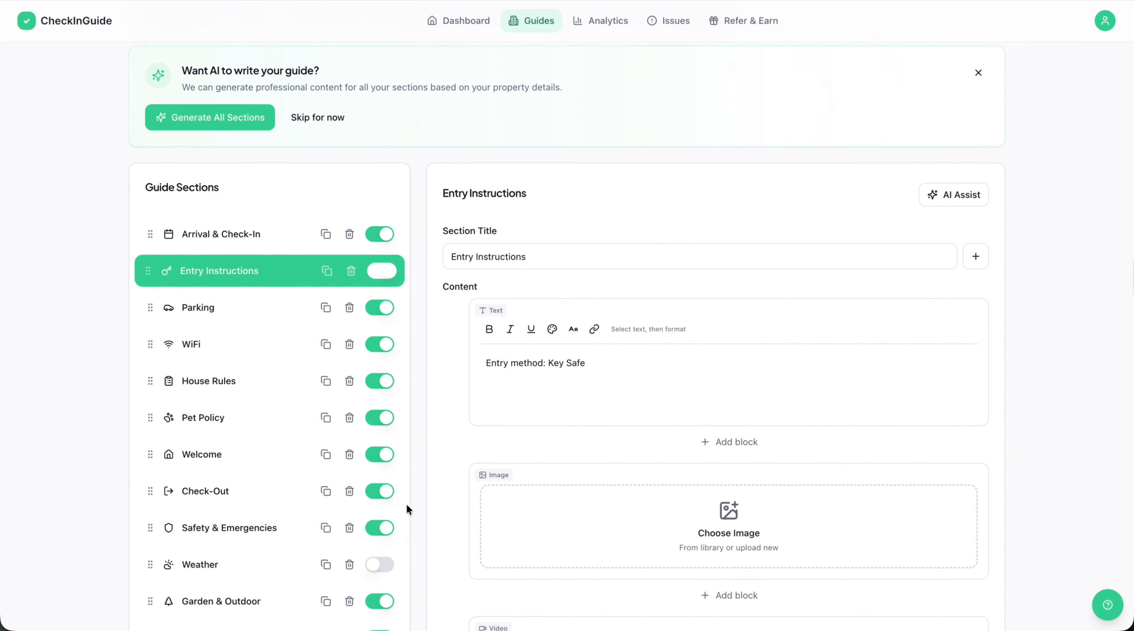
Add a Key Safe Instructions section from the quick templates and look through its pre-filled text blocks.
{"action": "scroll", "coordinate": [406, 503], "scroll_direction": "down", "scroll_amount": 8}
{"action": "left_click", "coordinate": [302, 341]}
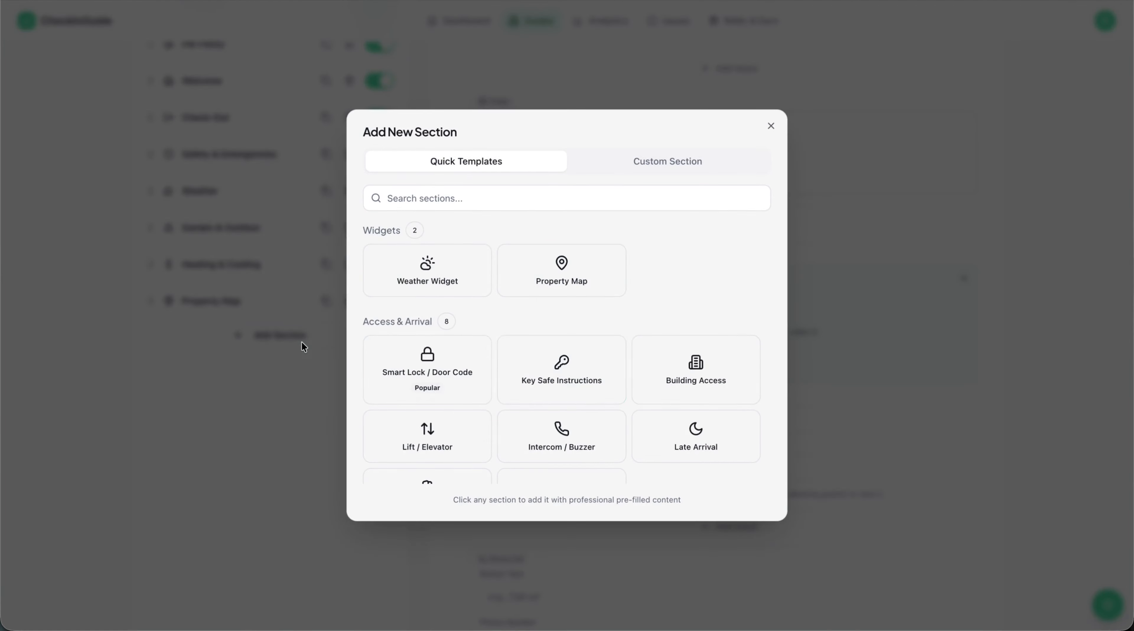
{"action": "scroll", "coordinate": [502, 385], "scroll_direction": "down", "scroll_amount": 2}
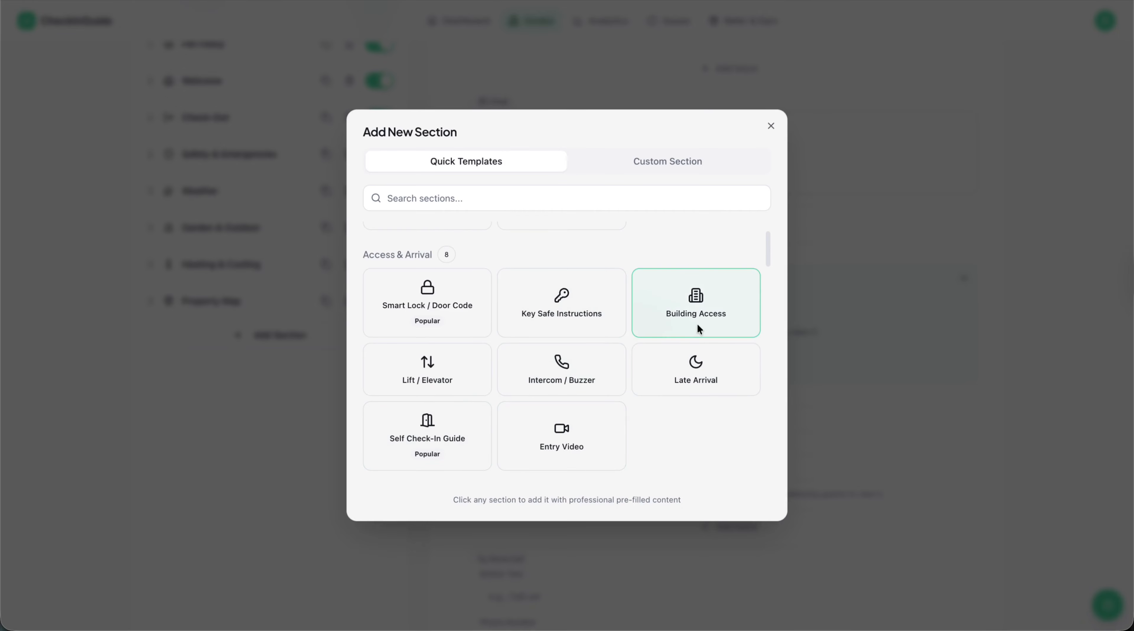
{"action": "left_click", "coordinate": [598, 313]}
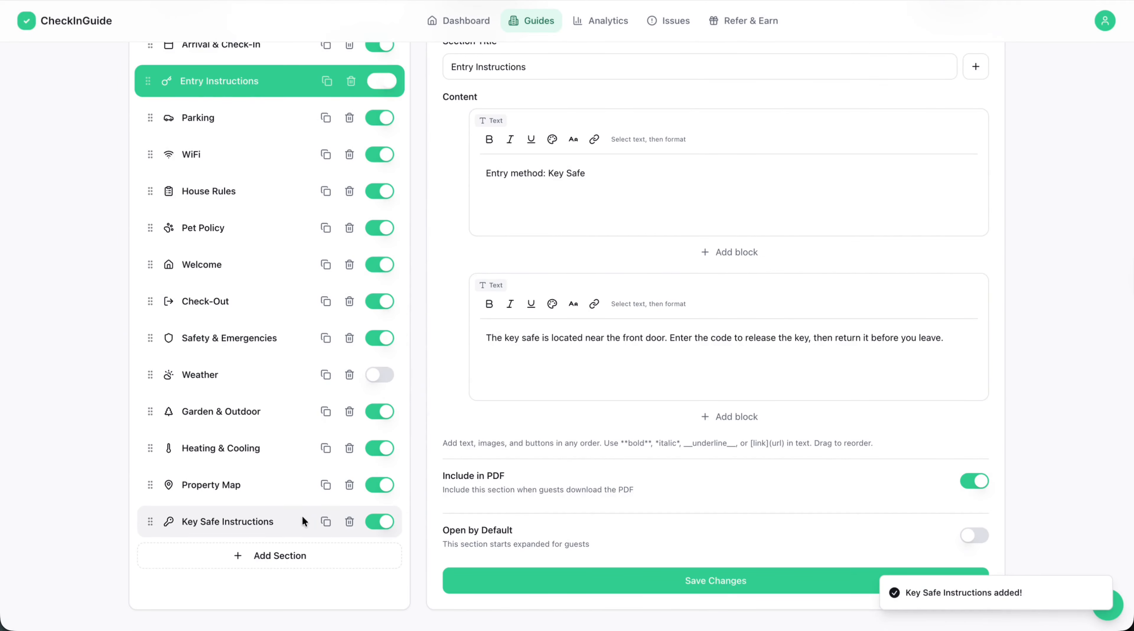
{"action": "scroll", "coordinate": [542, 212], "scroll_direction": "down", "scroll_amount": 2}
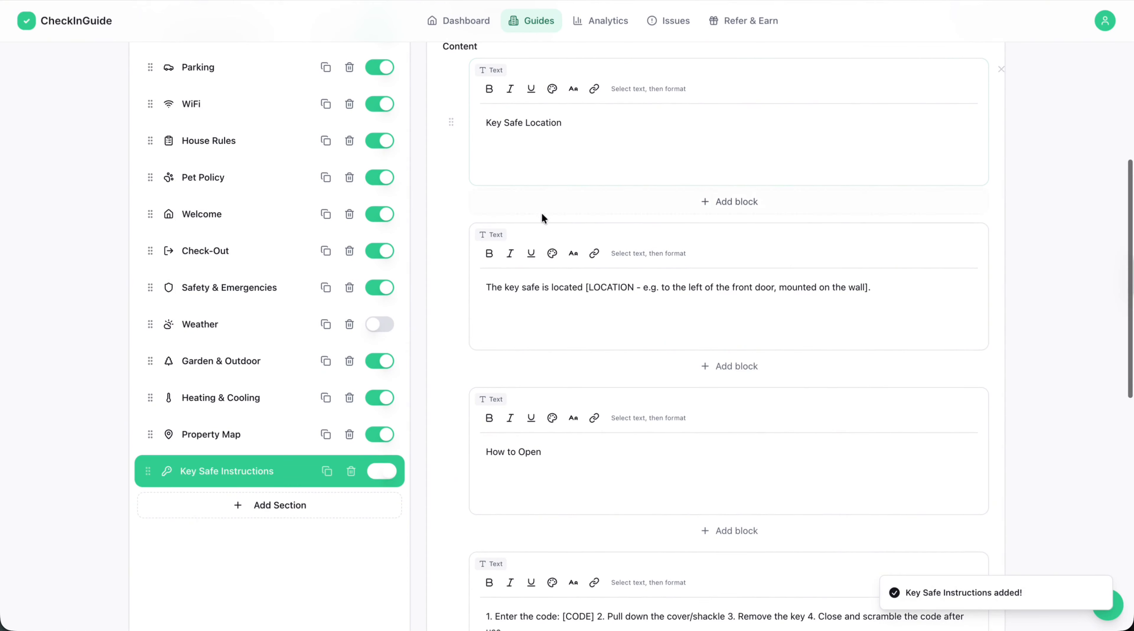
{"action": "scroll", "coordinate": [676, 291], "scroll_direction": "down", "scroll_amount": 3}
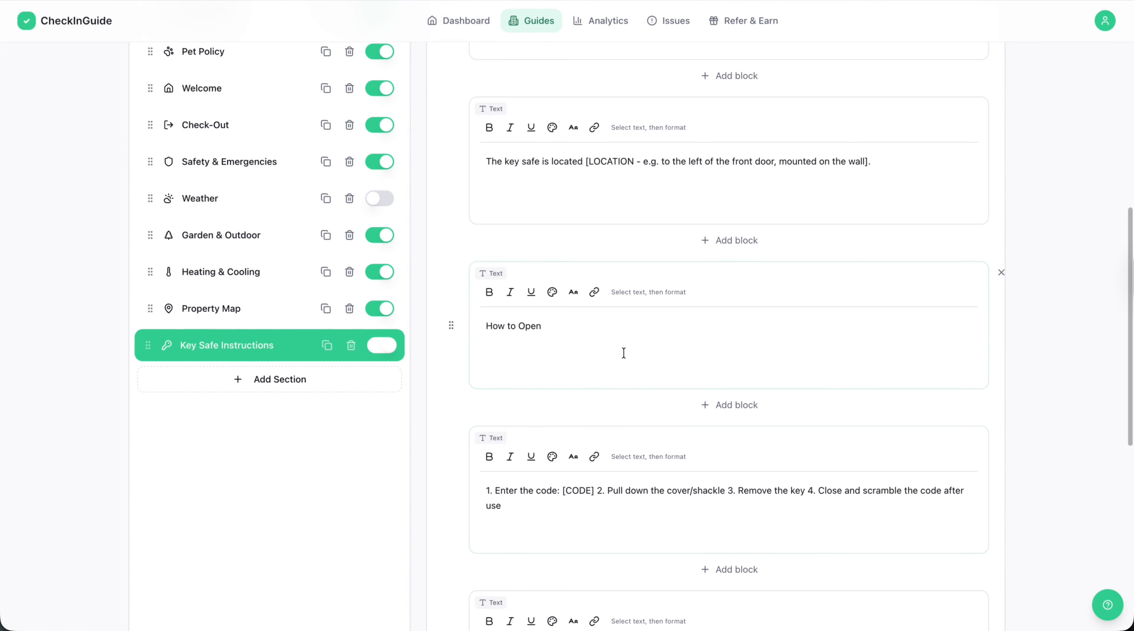
{"action": "scroll", "coordinate": [624, 353], "scroll_direction": "down", "scroll_amount": 8}
{"action": "scroll", "coordinate": [624, 353], "scroll_direction": "down", "scroll_amount": 1}
{"action": "scroll", "coordinate": [270, 393], "scroll_direction": "up", "scroll_amount": 14}
{"action": "scroll", "coordinate": [270, 393], "scroll_direction": "down", "scroll_amount": 3}
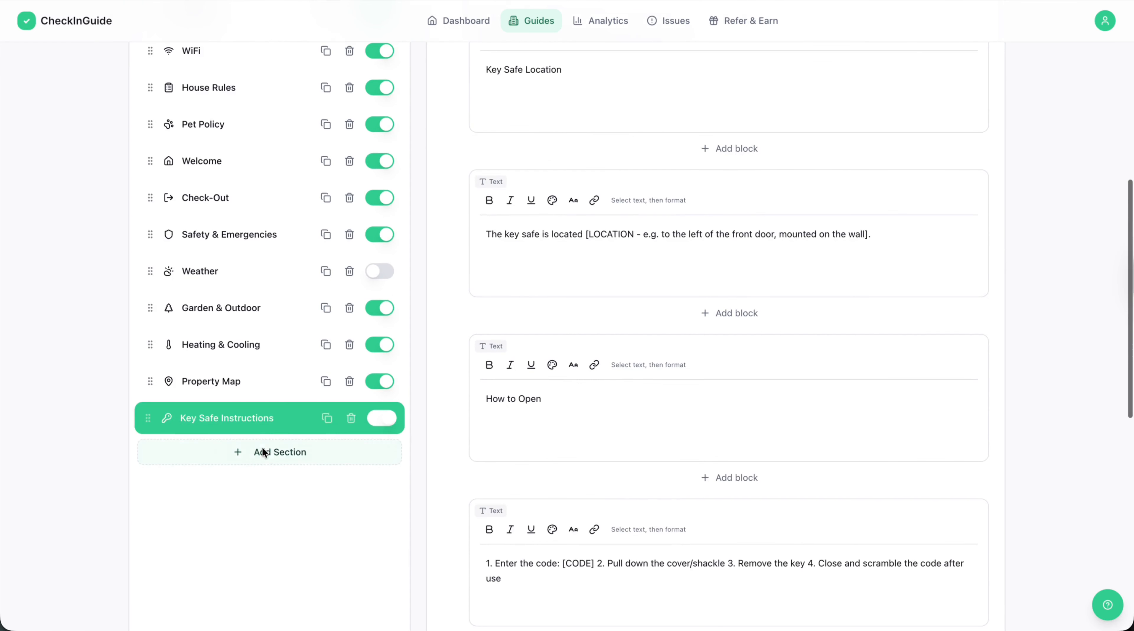
Add a Taxi / Uber Info section from the quick templates and look through its pre-filled text blocks.
{"action": "left_click", "coordinate": [265, 451]}
{"action": "scroll", "coordinate": [504, 430], "scroll_direction": "down", "scroll_amount": 6}
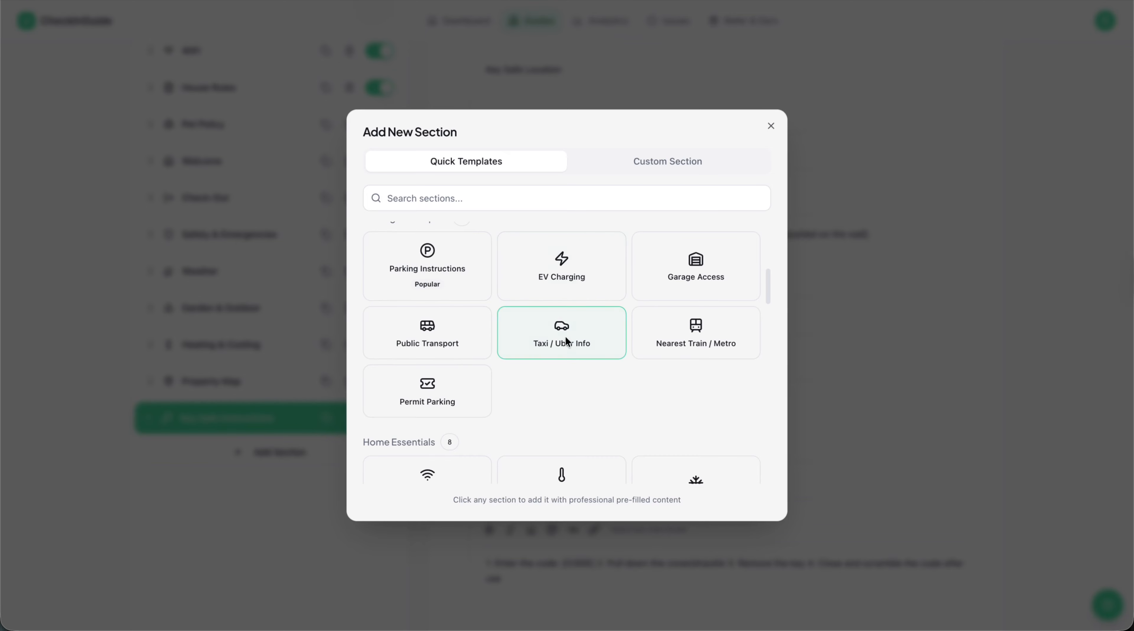
{"action": "left_click", "coordinate": [568, 341]}
{"action": "left_click", "coordinate": [278, 457]}
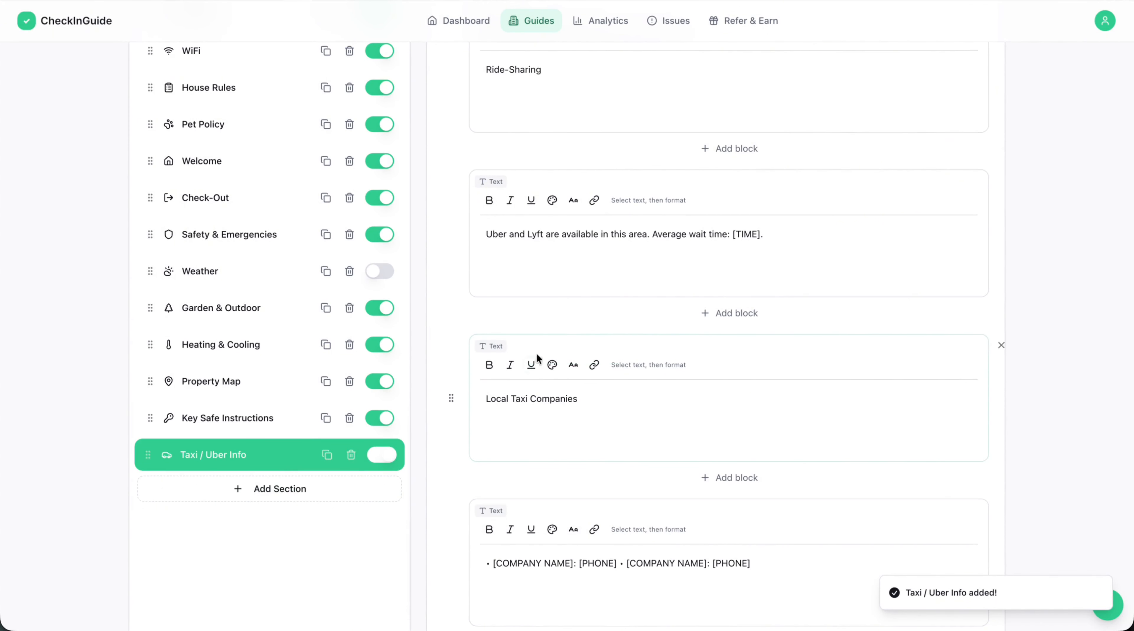
{"action": "scroll", "coordinate": [640, 419], "scroll_direction": "down", "scroll_amount": 2}
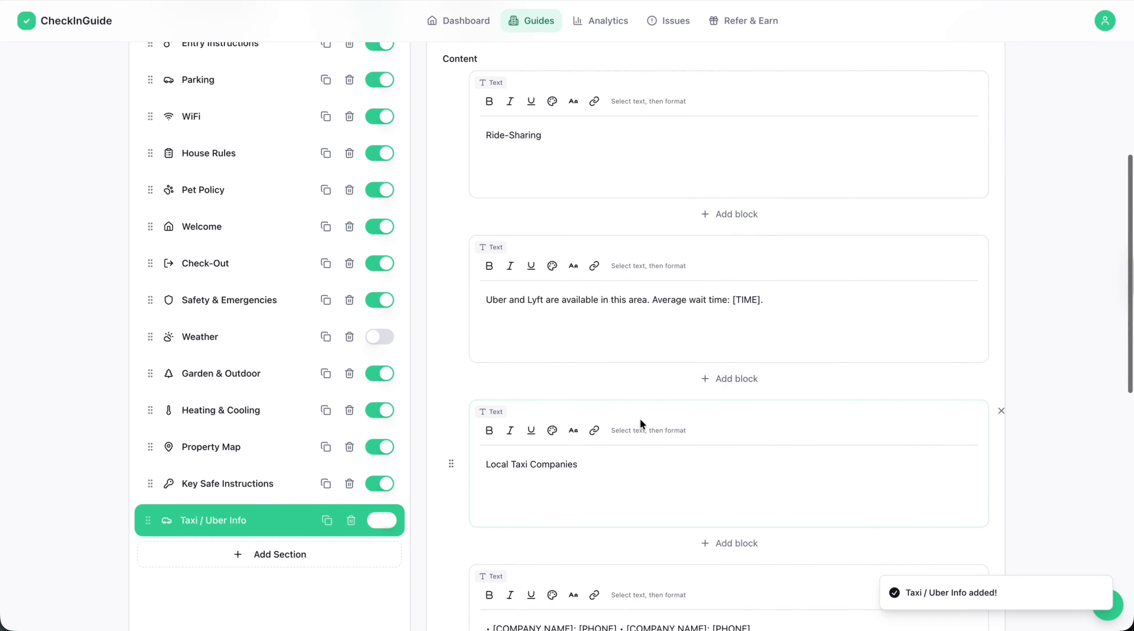
{"action": "scroll", "coordinate": [640, 420], "scroll_direction": "down", "scroll_amount": 5}
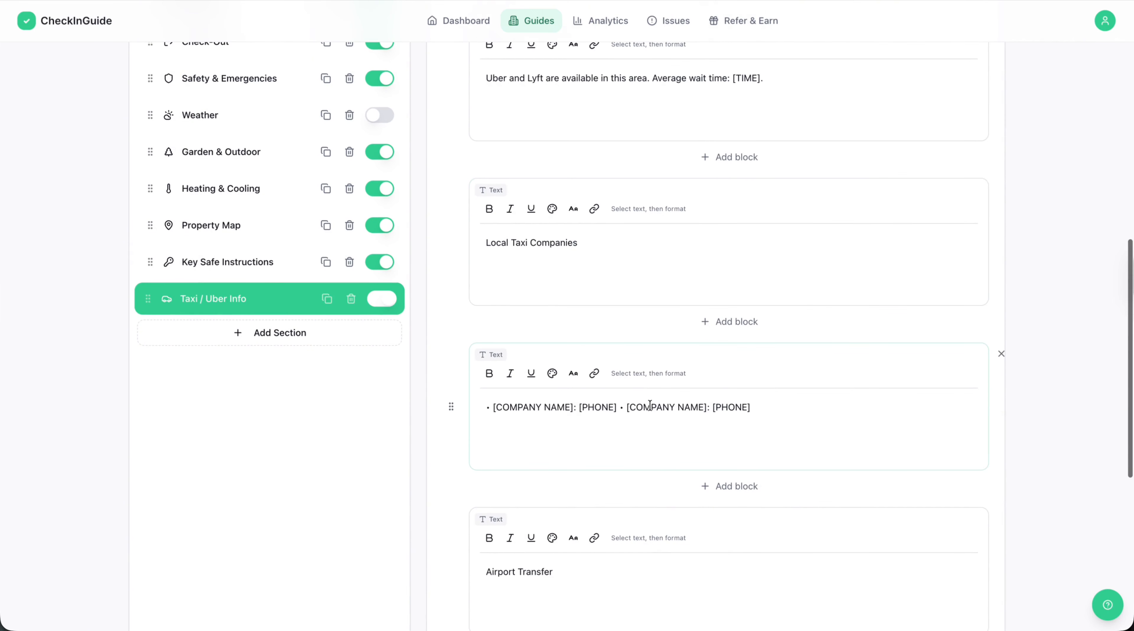
{"action": "scroll", "coordinate": [611, 325], "scroll_direction": "up", "scroll_amount": 8}
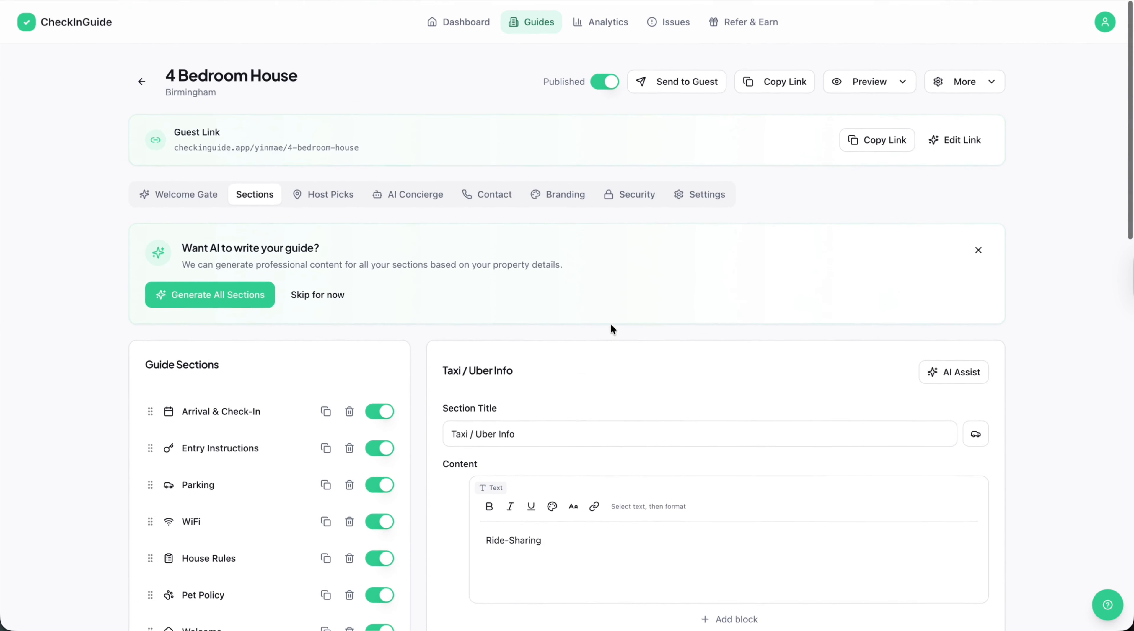
Open the guide's Host Picks and generate AI-suggested places for the Cafés category.
{"action": "left_click", "coordinate": [353, 199]}
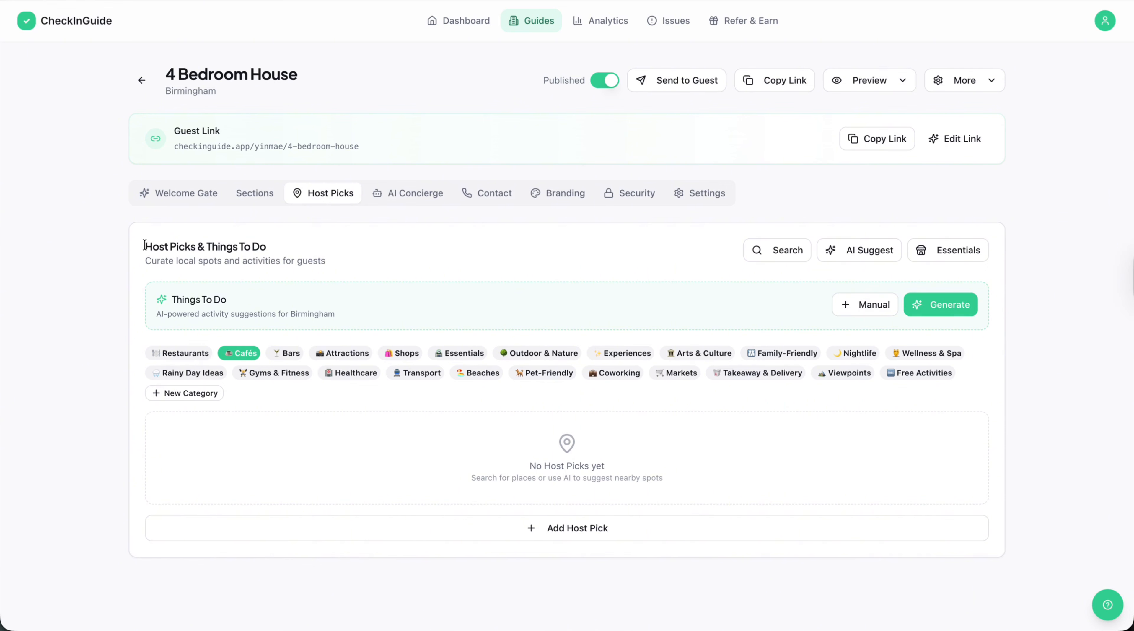
{"action": "left_click_drag", "start_coordinate": [144, 245], "coordinate": [283, 246]}
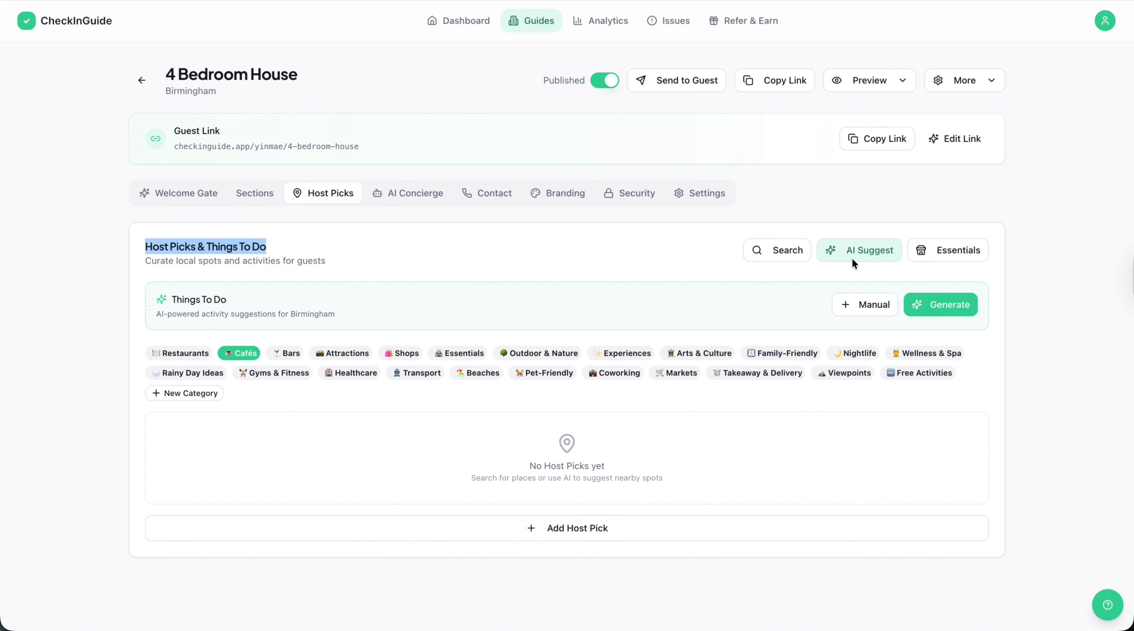
{"action": "left_click", "coordinate": [863, 263]}
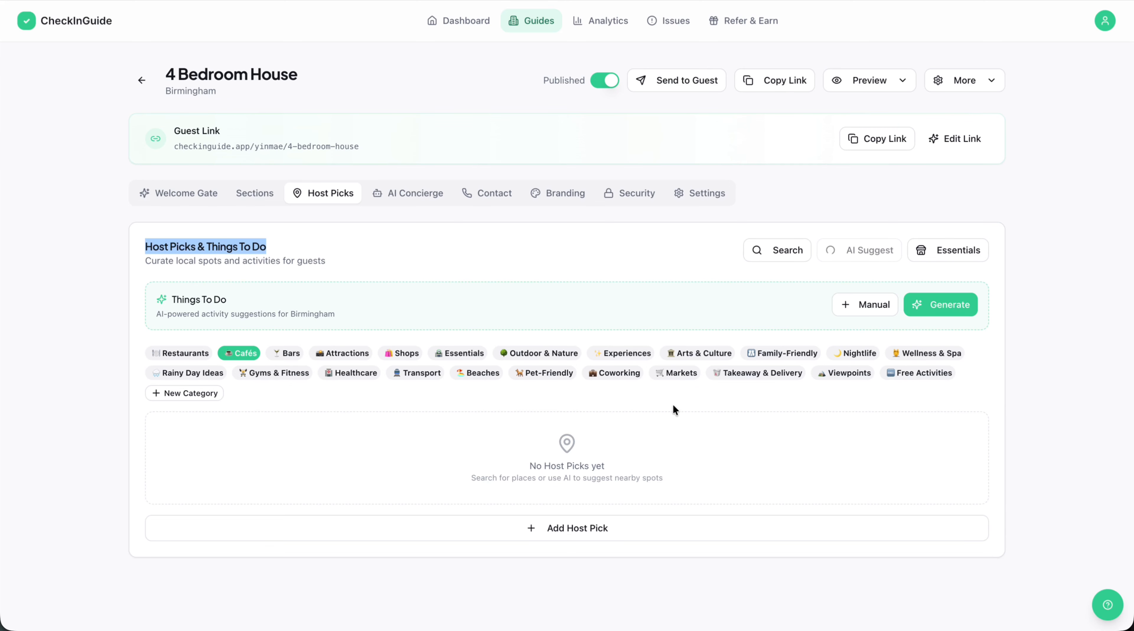
{"action": "left_click_drag", "start_coordinate": [702, 198], "coordinate": [664, 204]}
{"action": "scroll", "coordinate": [618, 395], "scroll_direction": "down", "scroll_amount": 2}
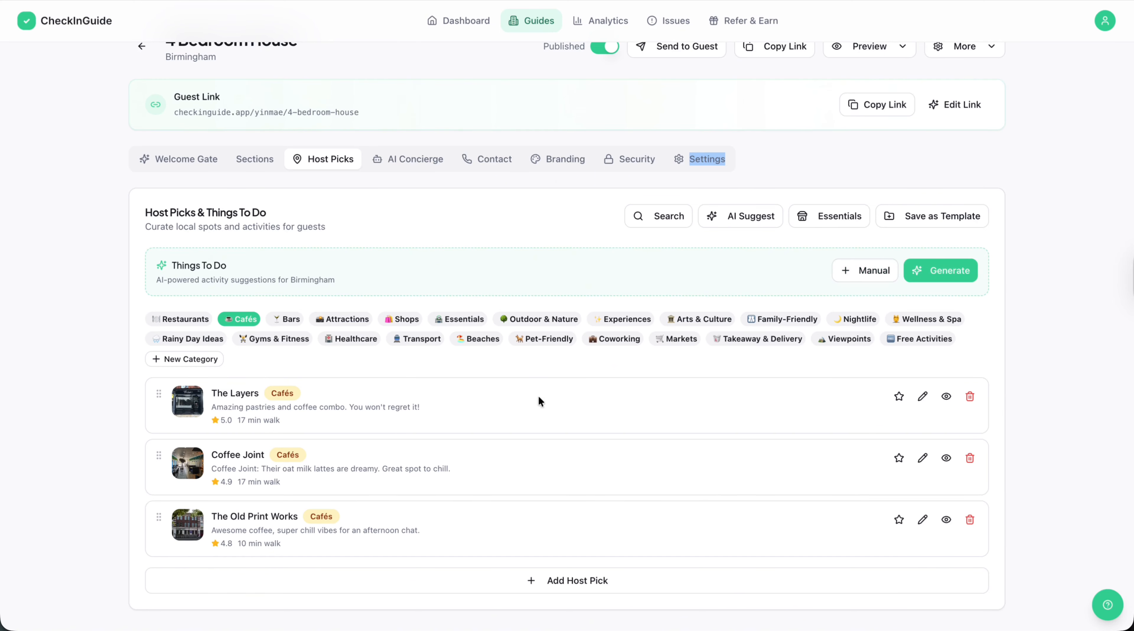
In the Bars category, search for "BANK BIRMINGHAM" and add Bank Restaurant Bar & Grill as a host pick.
{"action": "left_click", "coordinate": [295, 319]}
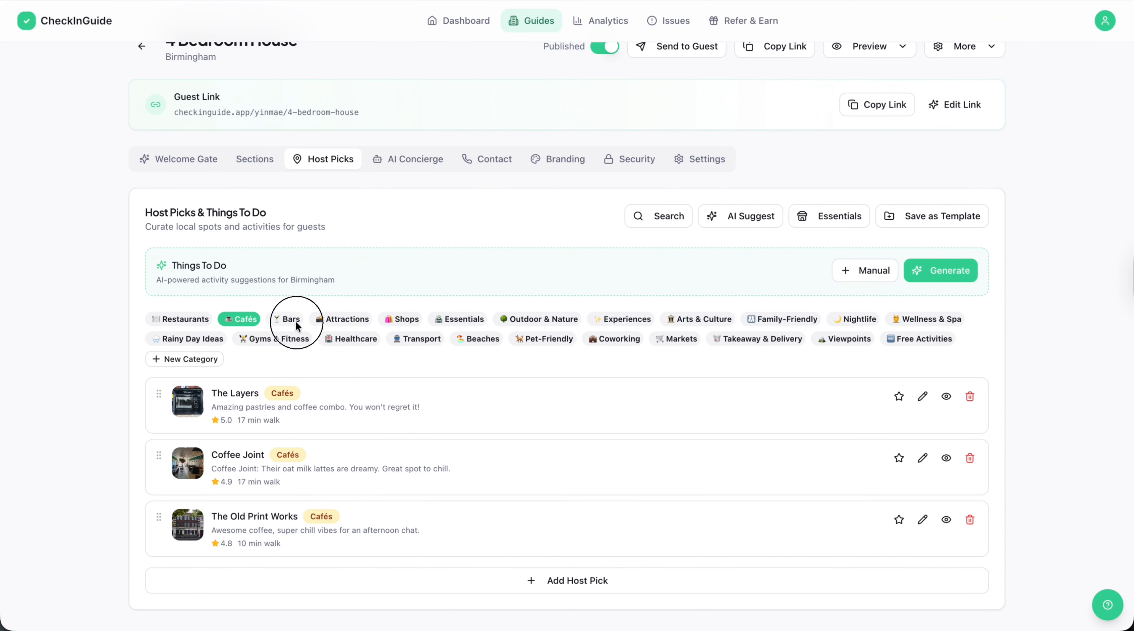
{"action": "left_click", "coordinate": [590, 531]}
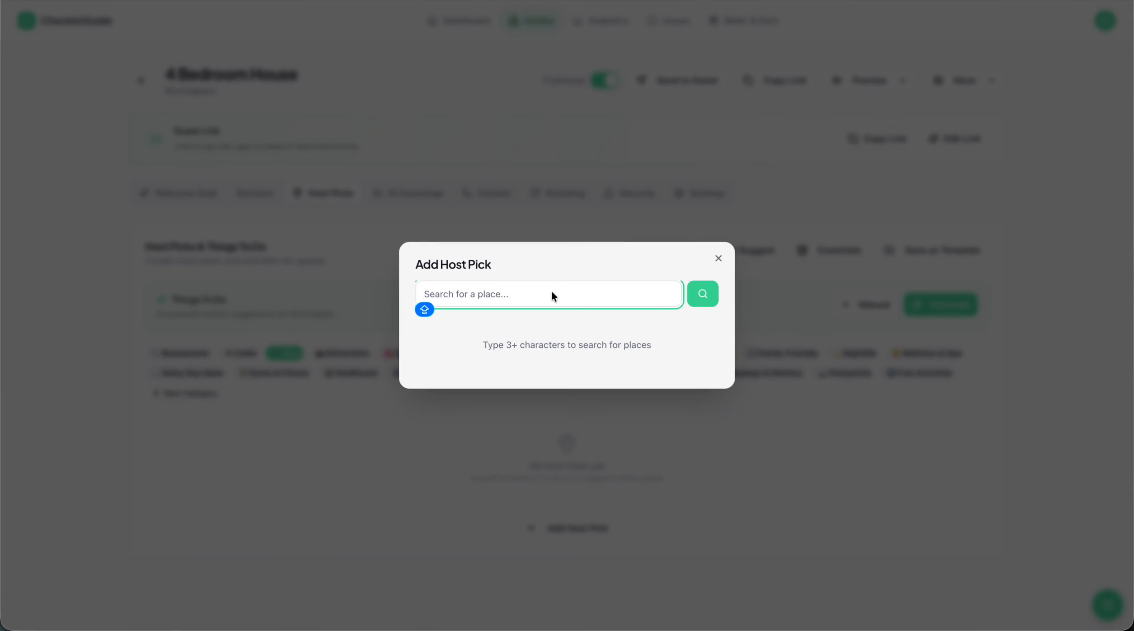
{"action": "type", "text": "BANK Bl"}
{"action": "type", "text": "RMINGHAM"}
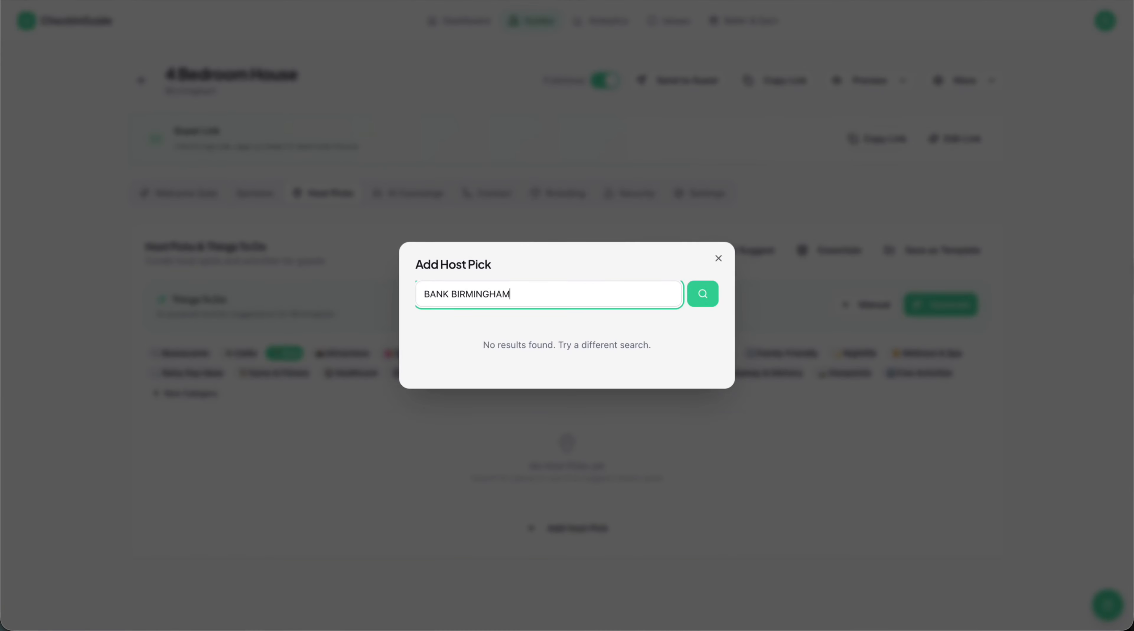
{"action": "key", "text": "Return"}
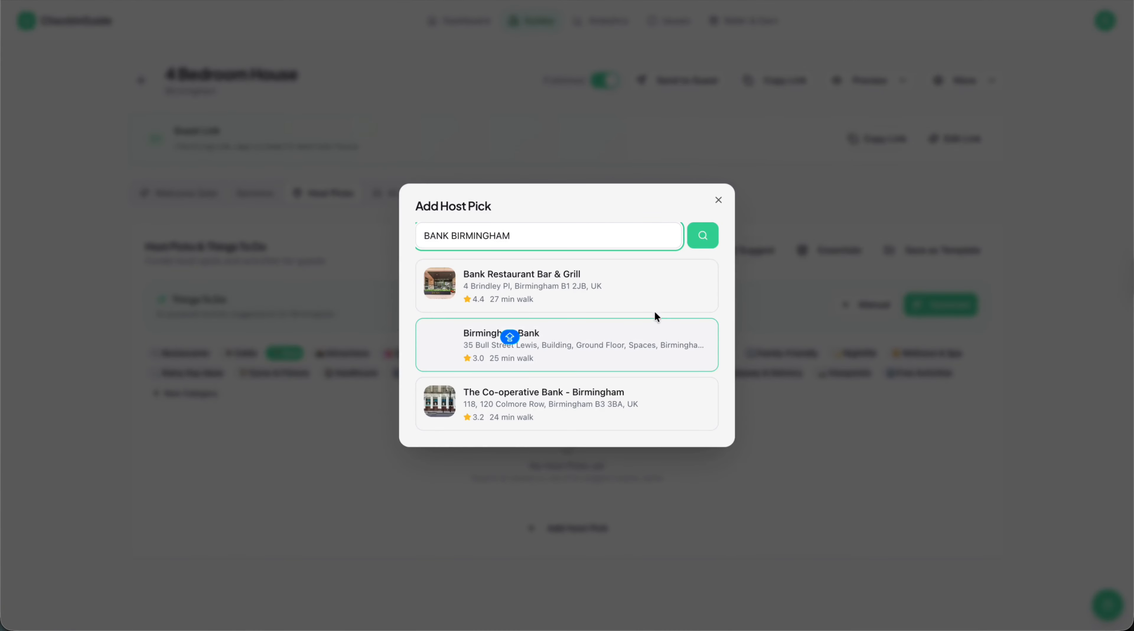
{"action": "left_click", "coordinate": [644, 280]}
{"action": "left_click", "coordinate": [598, 487]}
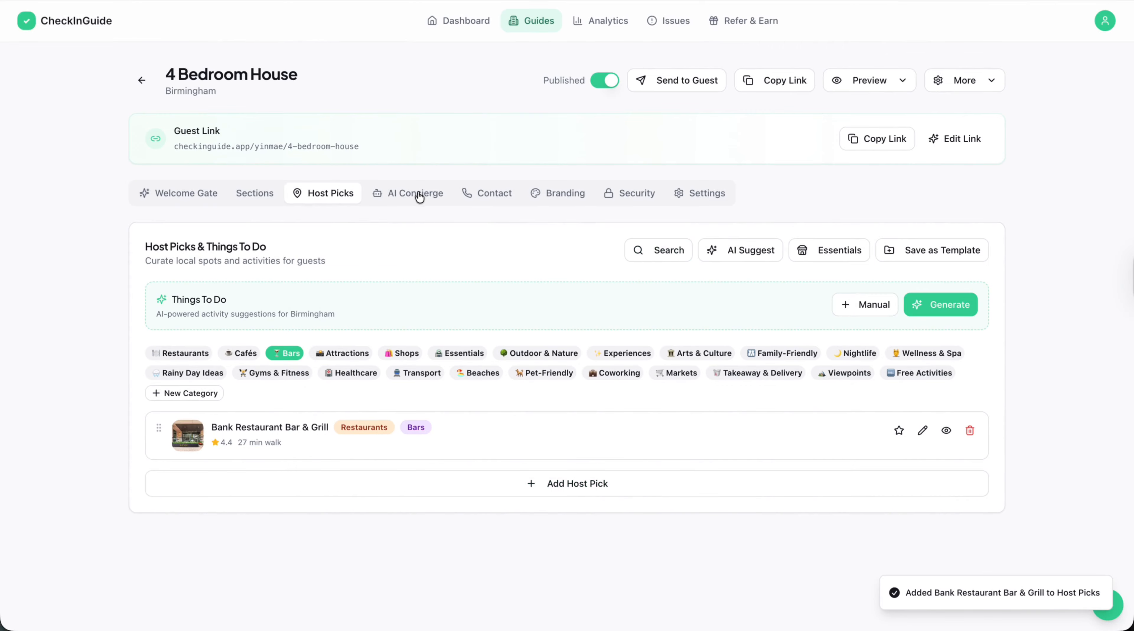
Turn on the guide's AI Concierge and look through its knowledge base and escalation rules.
{"action": "left_click", "coordinate": [383, 195]}
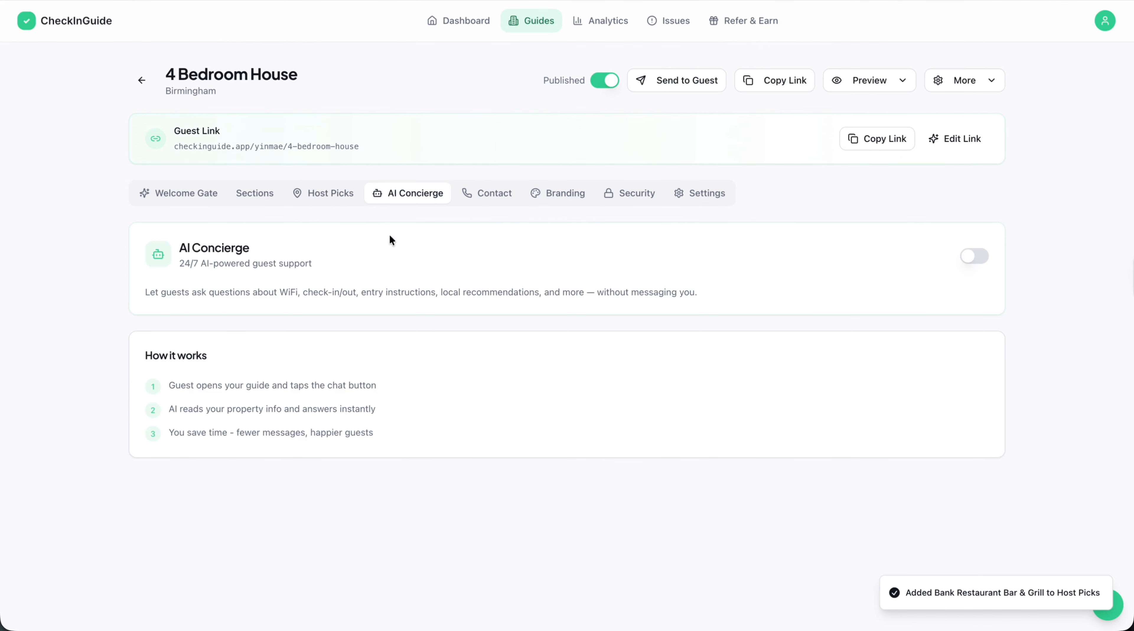
{"action": "left_click", "coordinate": [971, 258]}
{"action": "scroll", "coordinate": [754, 464], "scroll_direction": "down", "scroll_amount": 5}
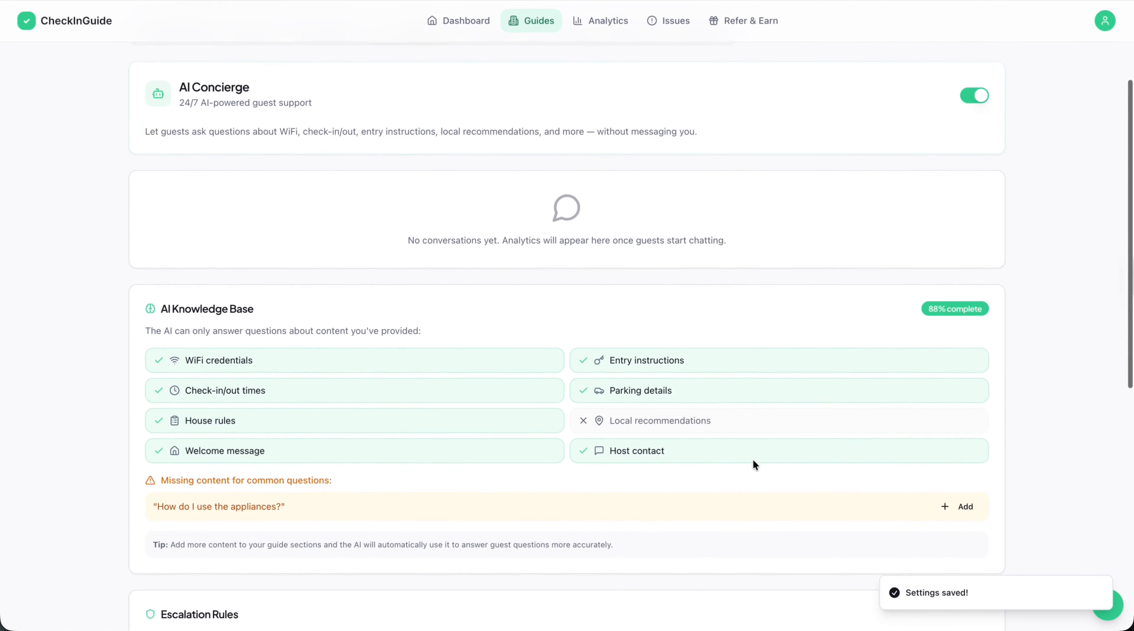
{"action": "scroll", "coordinate": [754, 461], "scroll_direction": "down", "scroll_amount": 2}
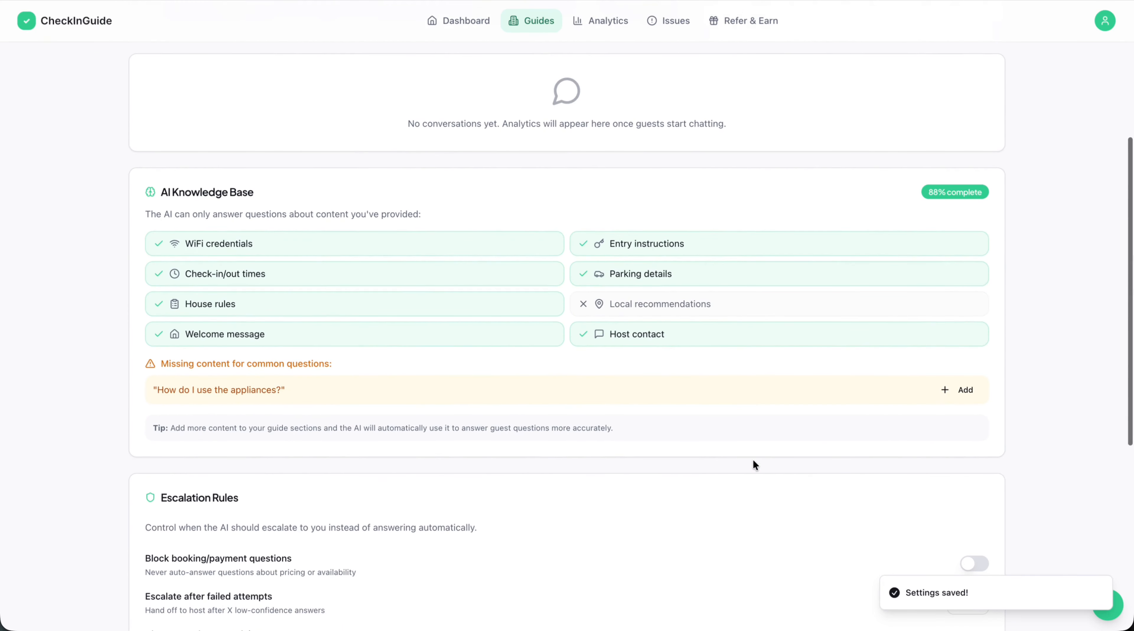
{"action": "scroll", "coordinate": [753, 461], "scroll_direction": "down", "scroll_amount": 3}
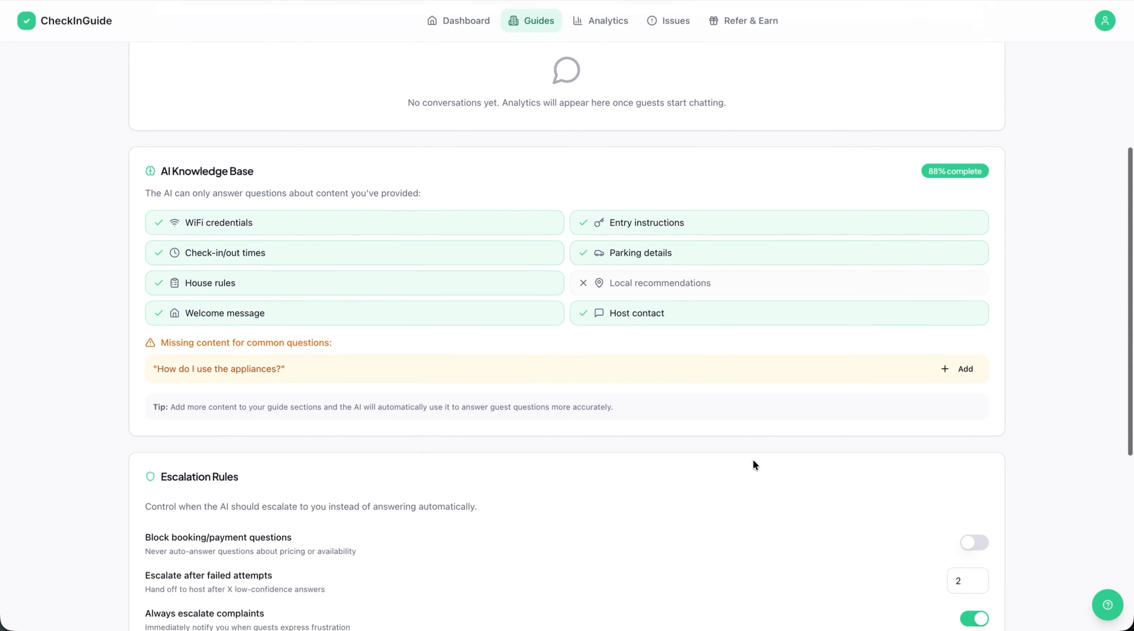
Open the guide's desktop preview and bring up its AI Concierge chat.
{"action": "scroll", "coordinate": [755, 464], "scroll_direction": "down", "scroll_amount": 7}
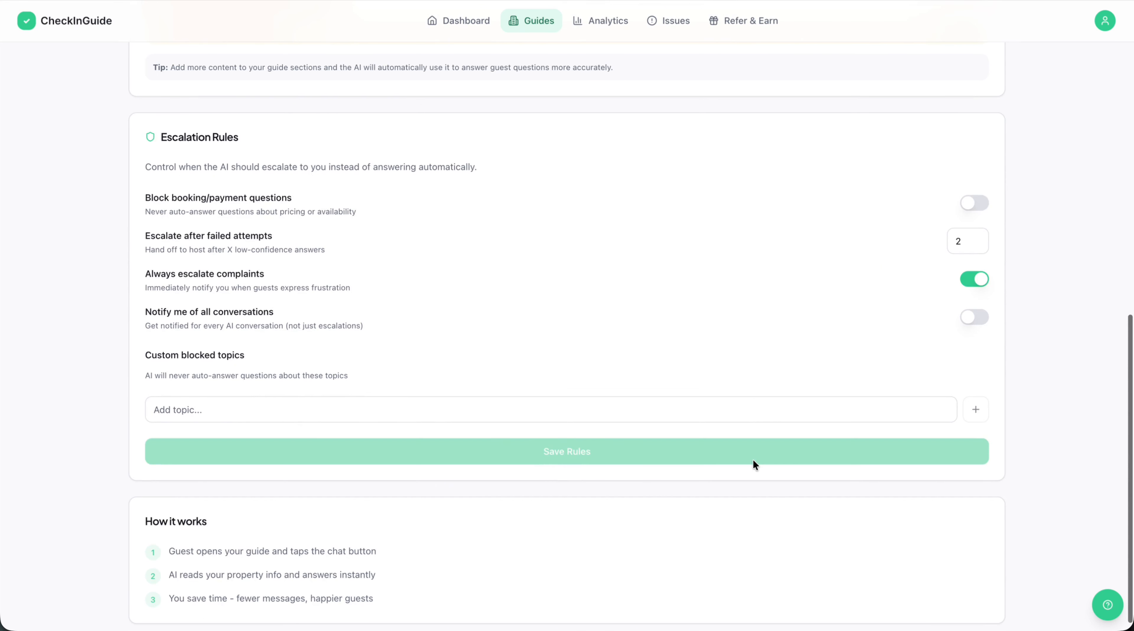
{"action": "scroll", "coordinate": [755, 464], "scroll_direction": "up", "scroll_amount": 15}
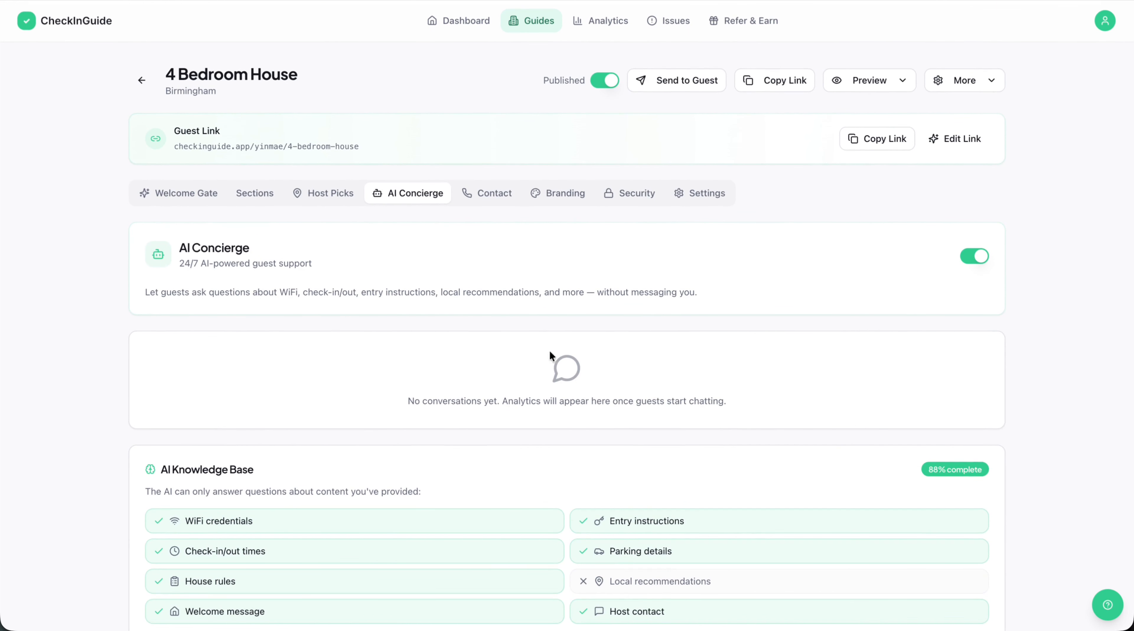
{"action": "left_click", "coordinate": [855, 84]}
{"action": "left_click", "coordinate": [877, 129]}
{"action": "scroll", "coordinate": [696, 329], "scroll_direction": "down", "scroll_amount": 3}
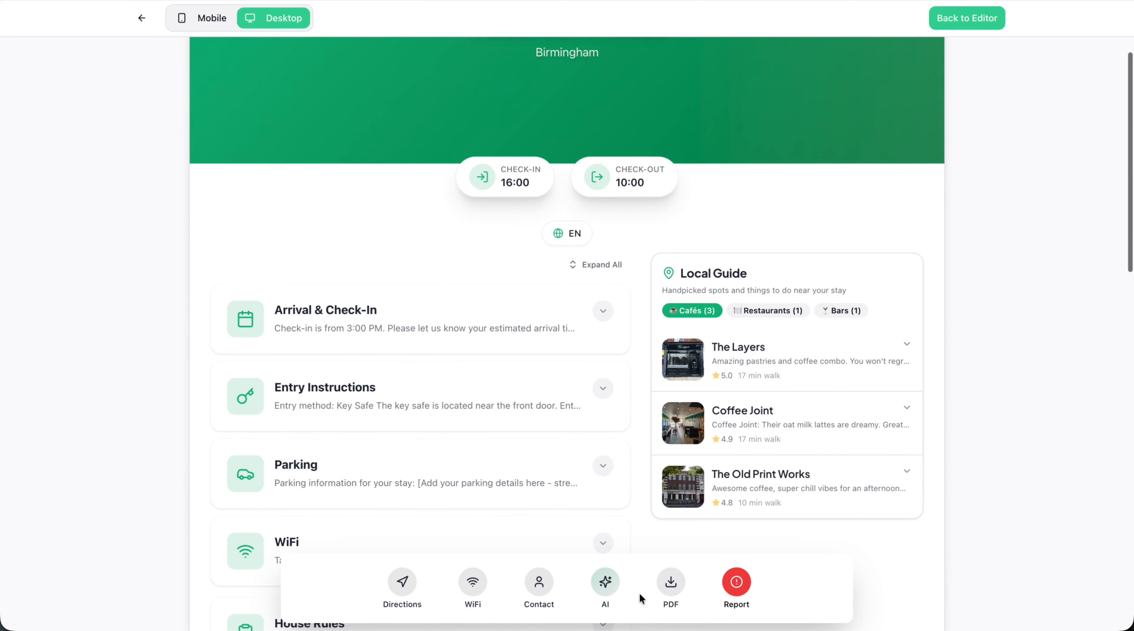
{"action": "left_click", "coordinate": [606, 583]}
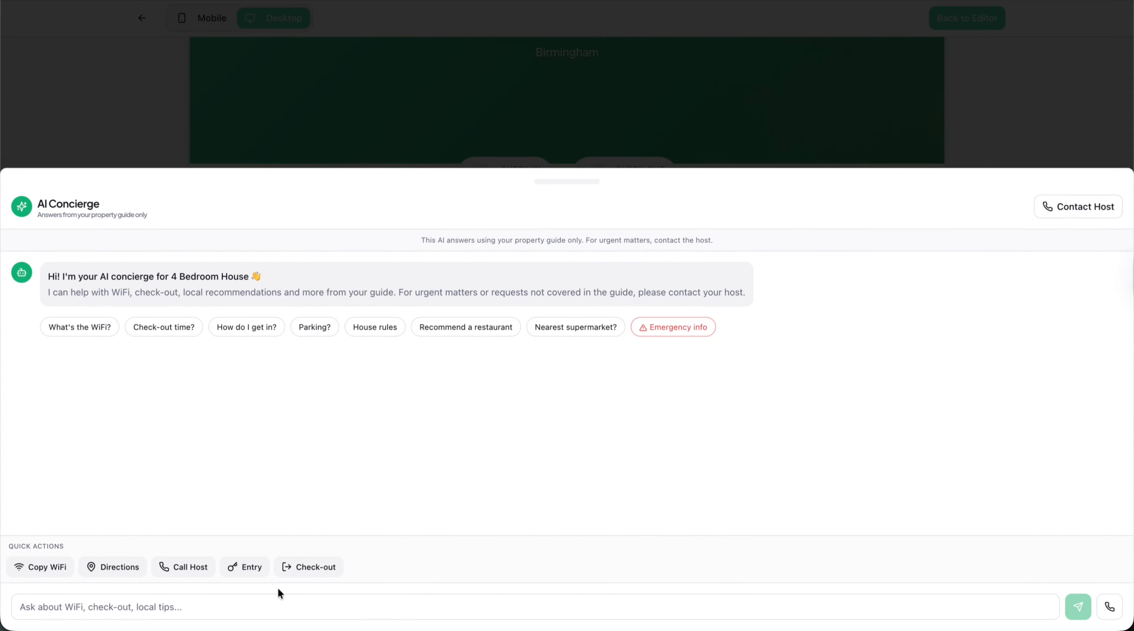
Ask the AI Concierge "Whats the wifi?" and close the chat.
{"action": "left_click", "coordinate": [238, 605]}
{"action": "type", "text": "Wha"}
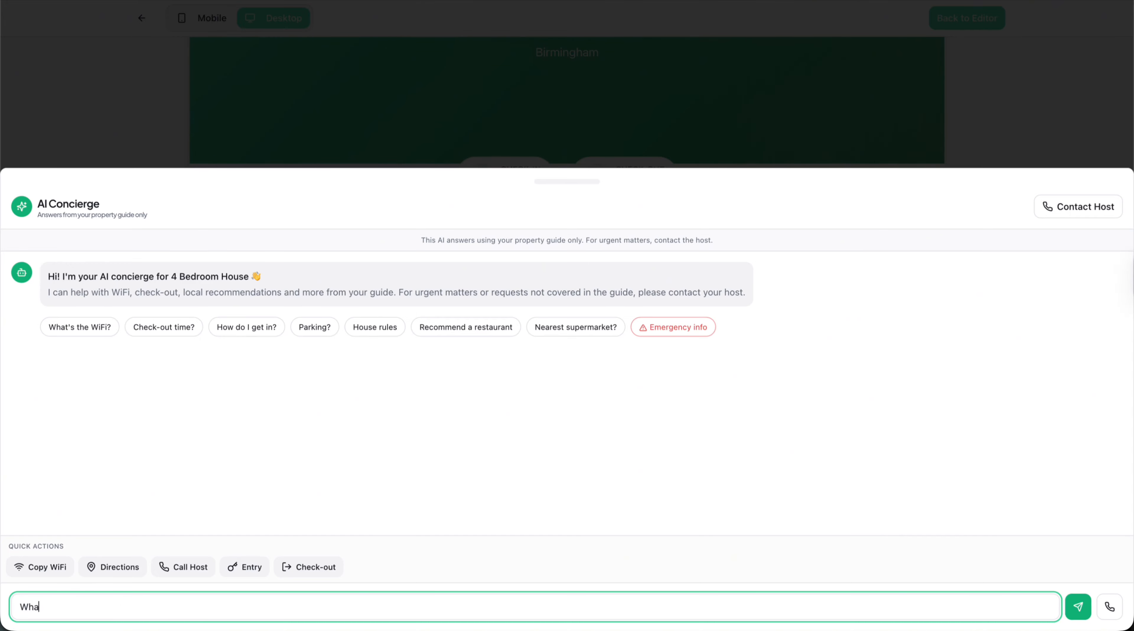
{"action": "type", "text": "ts the rp"}
{"action": "type", "text": "fi?"}
{"action": "key", "text": "Return"}
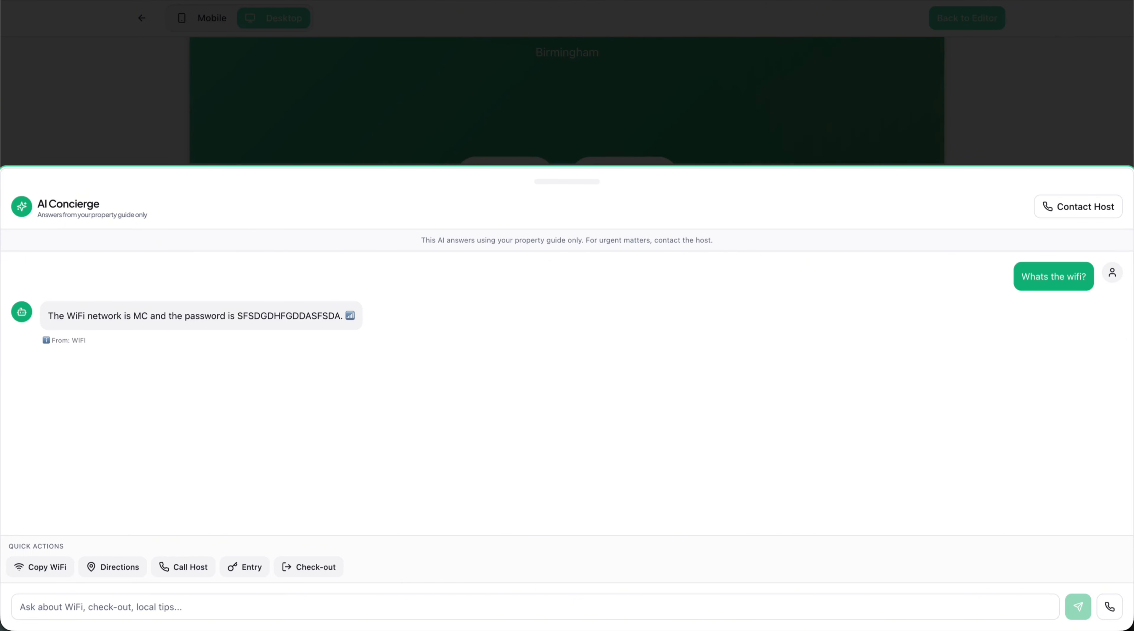
{"action": "left_click", "coordinate": [435, 107]}
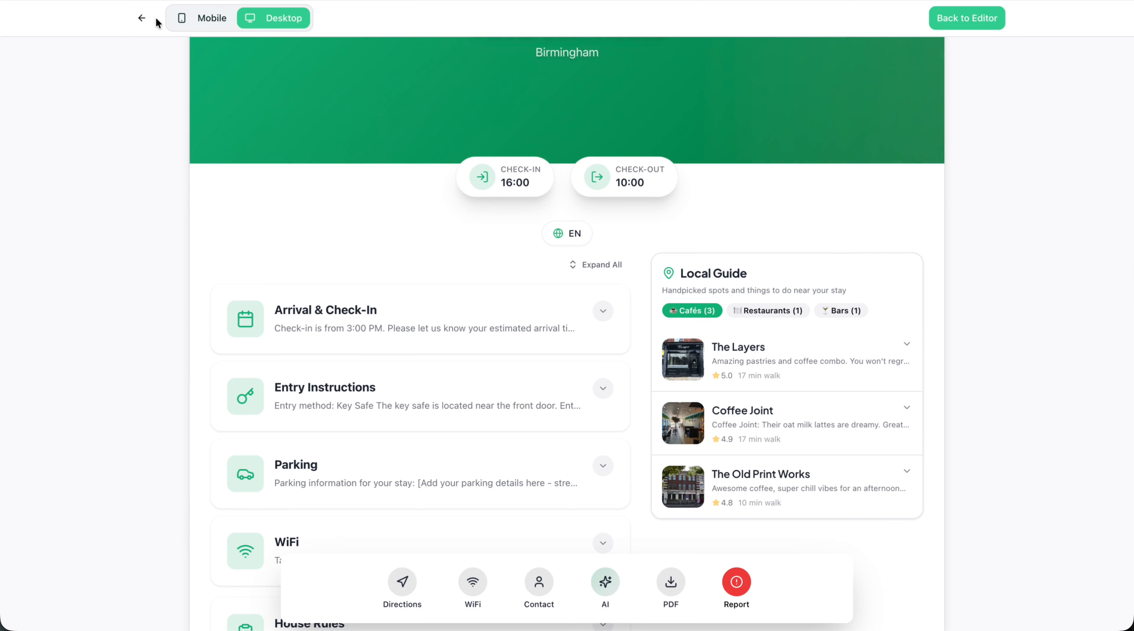
Look through the section cards in the desktop preview and the section list back in the guide editor.
{"action": "scroll", "coordinate": [289, 264], "scroll_direction": "down", "scroll_amount": 4}
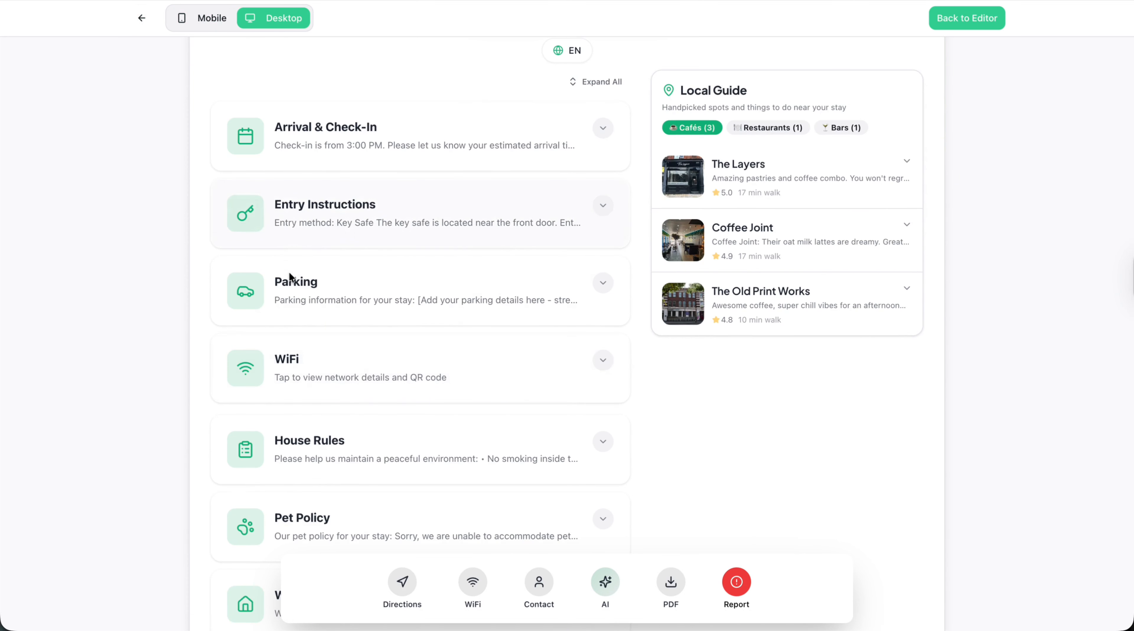
{"action": "scroll", "coordinate": [289, 279], "scroll_direction": "down", "scroll_amount": 5}
{"action": "scroll", "coordinate": [290, 281], "scroll_direction": "down", "scroll_amount": 2}
{"action": "scroll", "coordinate": [290, 278], "scroll_direction": "up", "scroll_amount": 7}
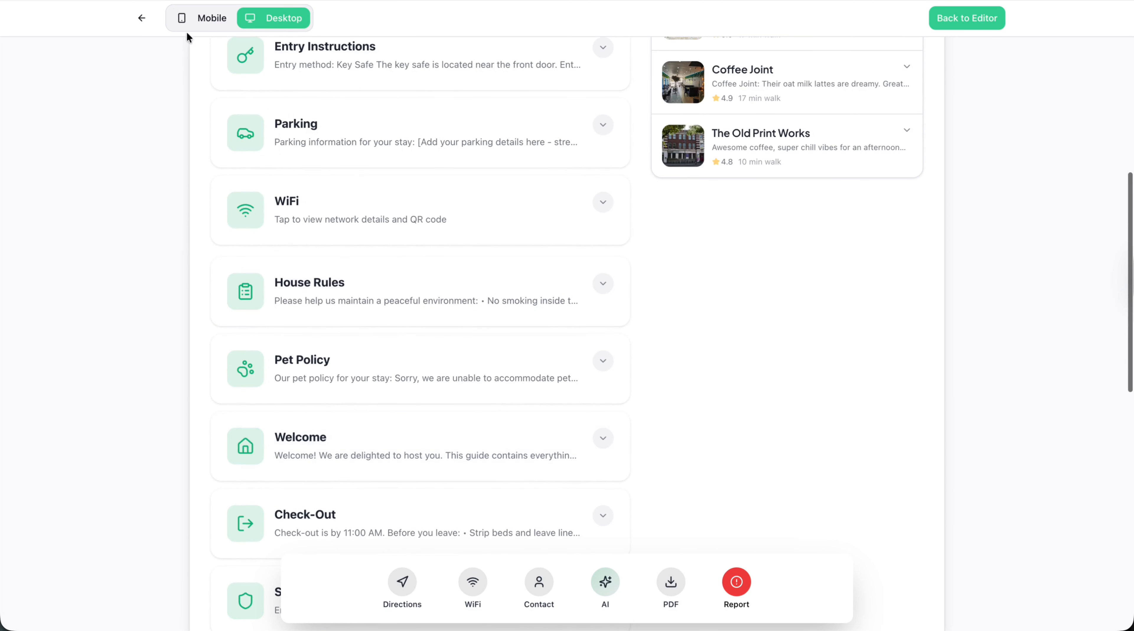
{"action": "scroll", "coordinate": [279, 211], "scroll_direction": "up", "scroll_amount": 5}
{"action": "left_click", "coordinate": [142, 17]}
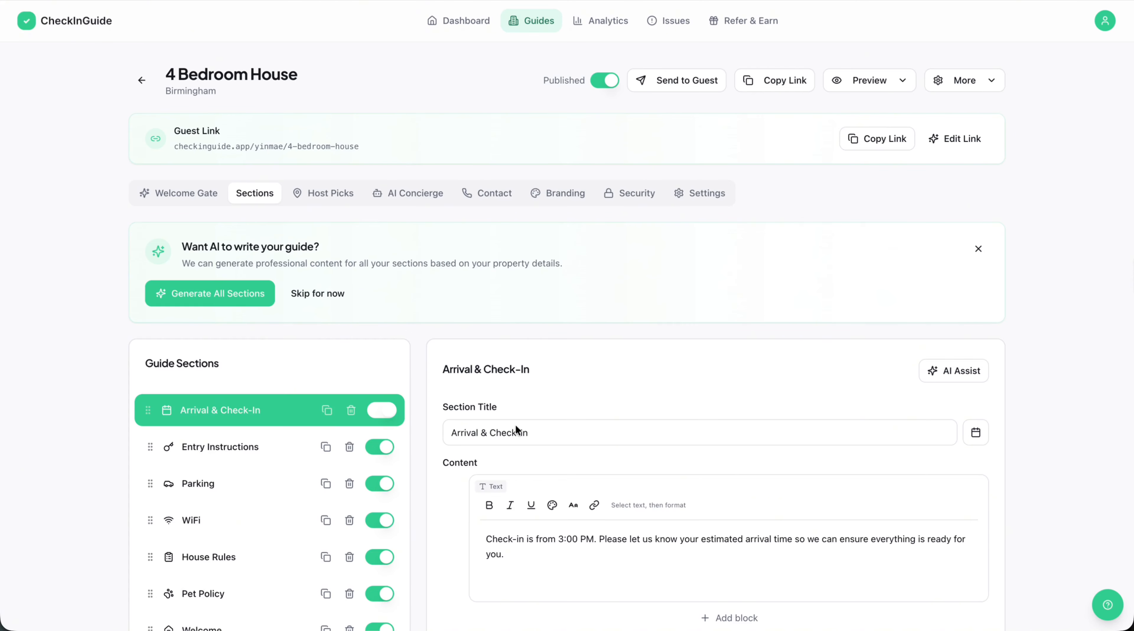
{"action": "scroll", "coordinate": [526, 442], "scroll_direction": "down", "scroll_amount": 2}
{"action": "scroll", "coordinate": [275, 389], "scroll_direction": "down", "scroll_amount": 3}
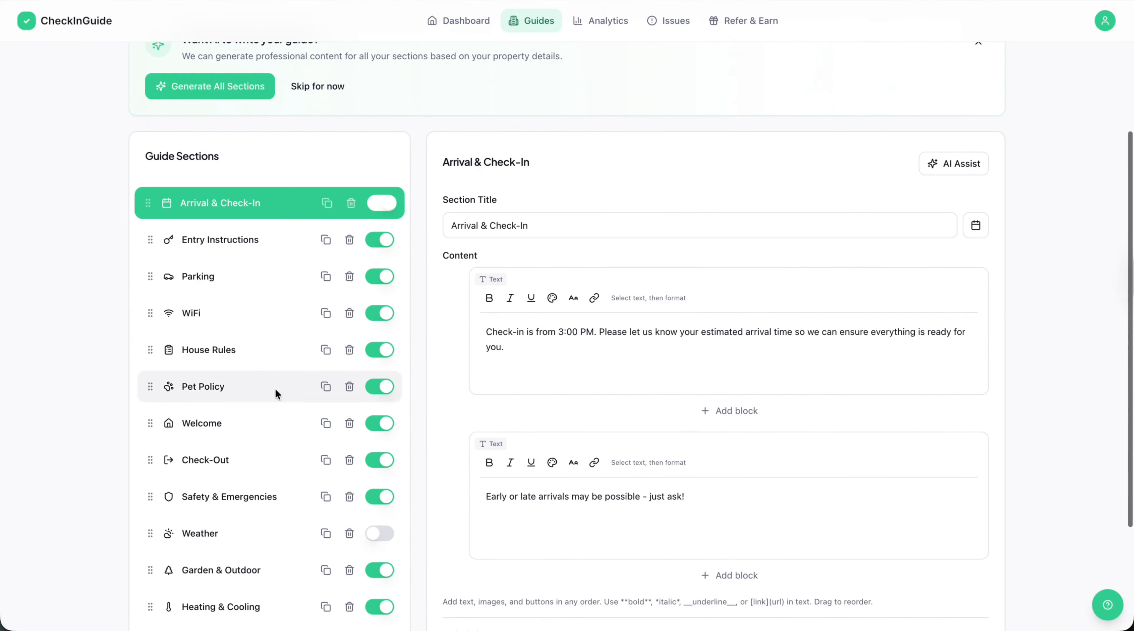
{"action": "scroll", "coordinate": [274, 553], "scroll_direction": "up", "scroll_amount": 5}
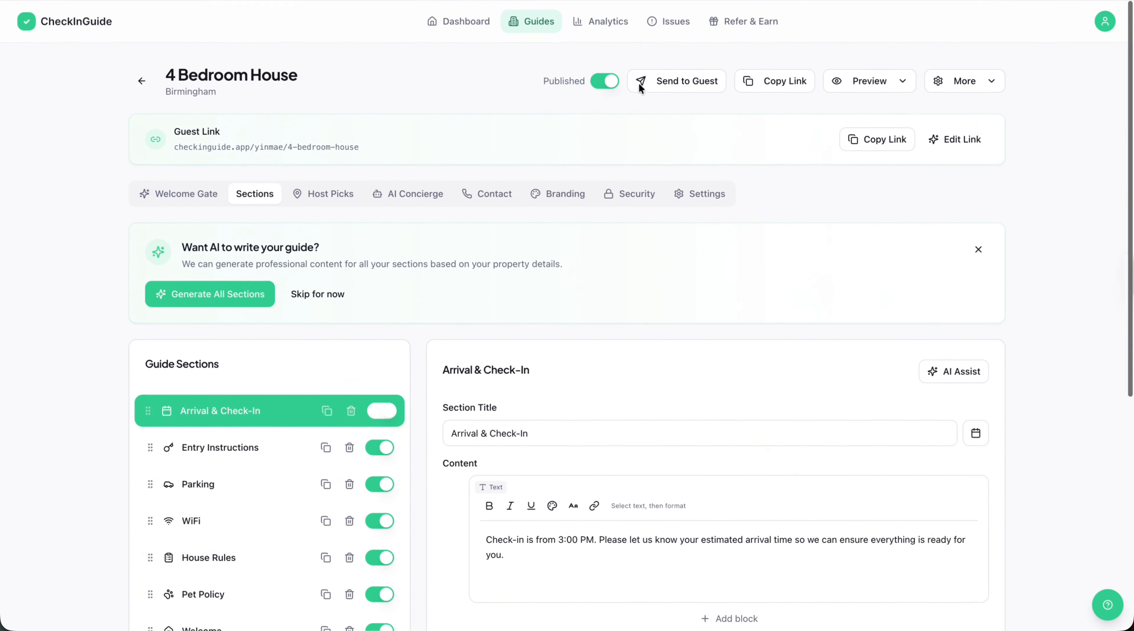
Switch the guide's branding to the Pink Panther theme preset after trying Cyberpunk, and save the changes.
{"action": "left_click", "coordinate": [549, 194]}
{"action": "scroll", "coordinate": [581, 363], "scroll_direction": "down", "scroll_amount": 2}
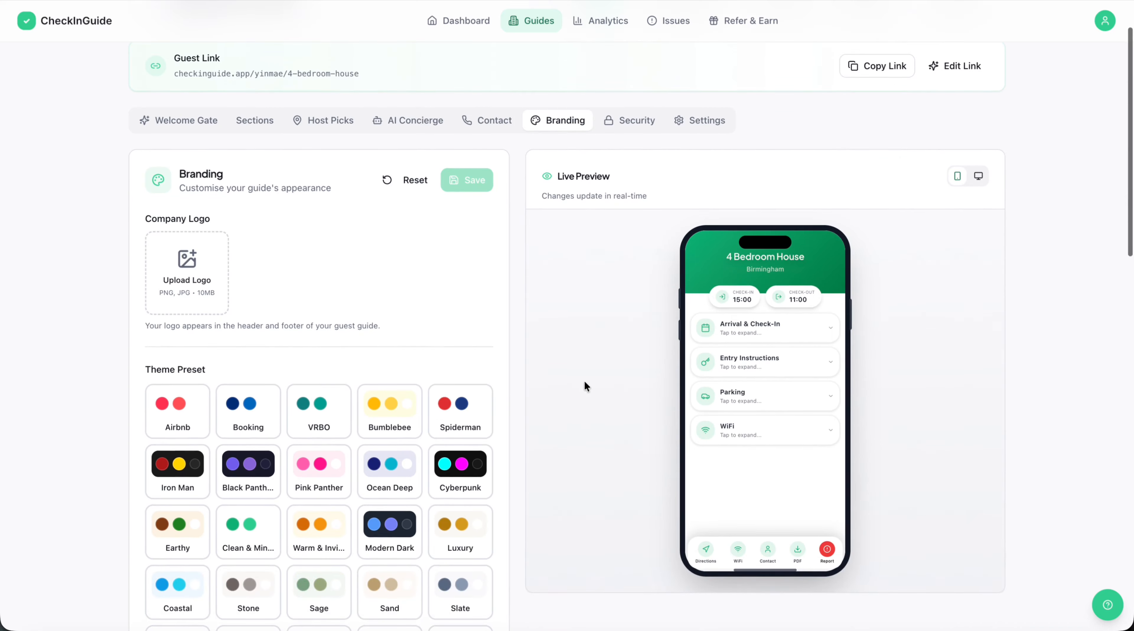
{"action": "scroll", "coordinate": [558, 400], "scroll_direction": "down", "scroll_amount": 2}
{"action": "left_click", "coordinate": [459, 409]}
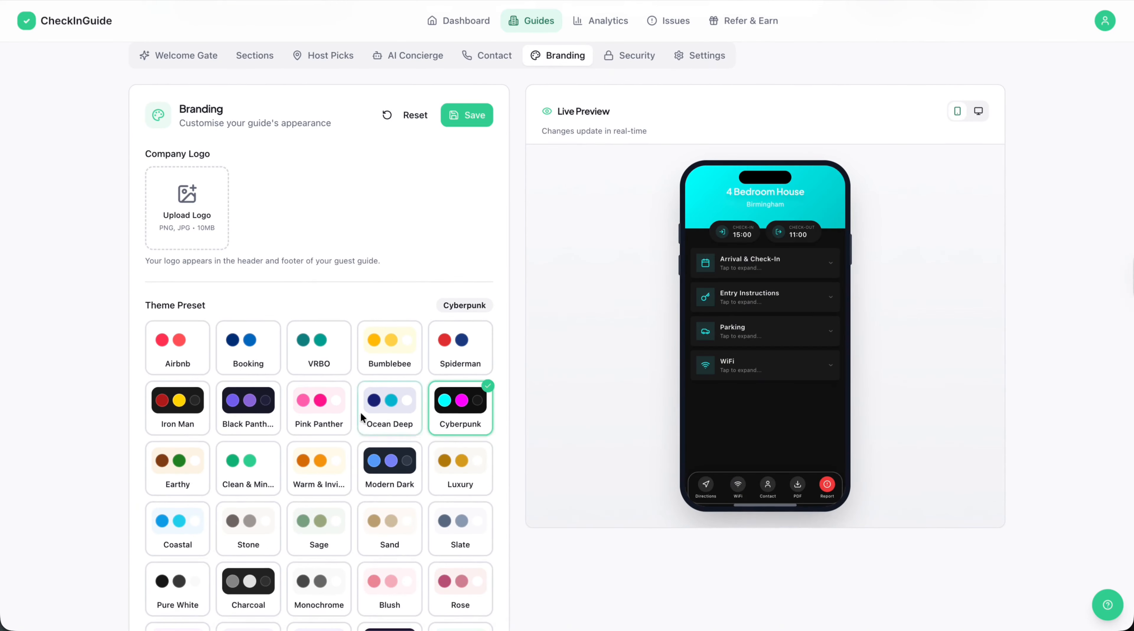
{"action": "left_click", "coordinate": [344, 413]}
{"action": "scroll", "coordinate": [423, 494], "scroll_direction": "down", "scroll_amount": 20}
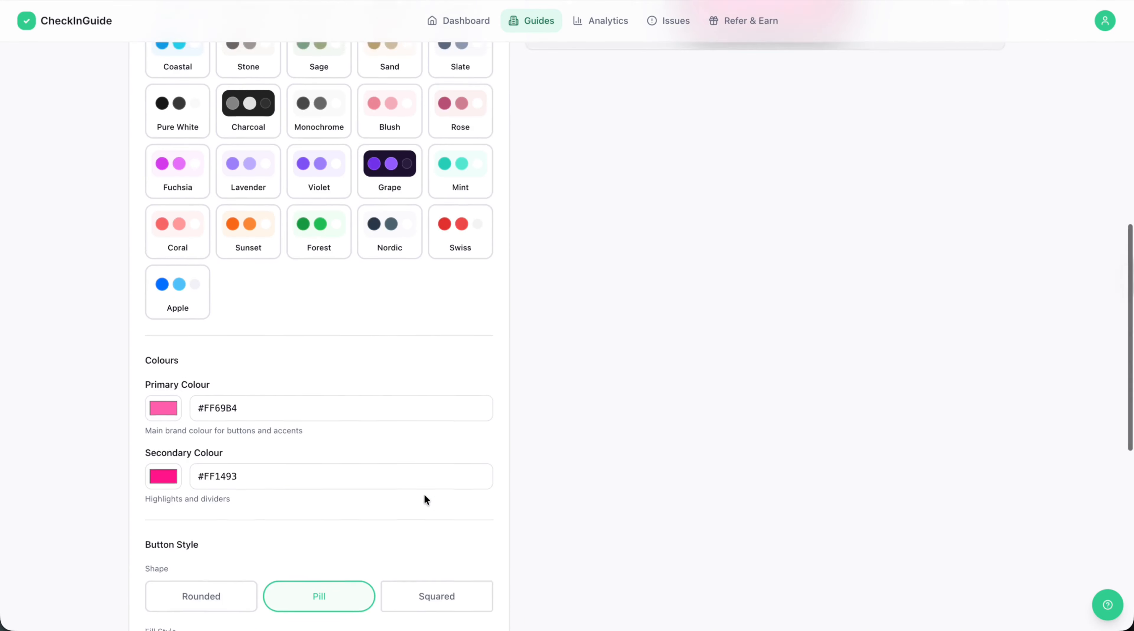
{"action": "scroll", "coordinate": [424, 493], "scroll_direction": "down", "scroll_amount": 3}
{"action": "left_click", "coordinate": [370, 486]}
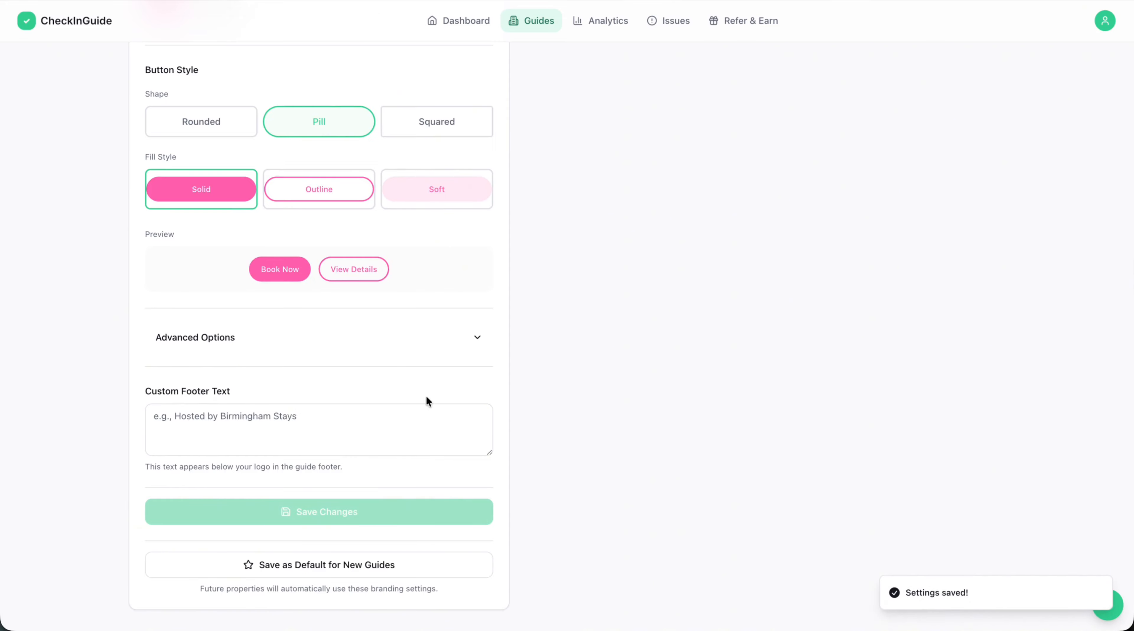
Check the new branding in the guide's desktop preview and return to the editor.
{"action": "scroll", "coordinate": [465, 370], "scroll_direction": "up", "scroll_amount": 20}
{"action": "left_click", "coordinate": [901, 96]}
{"action": "left_click", "coordinate": [871, 127]}
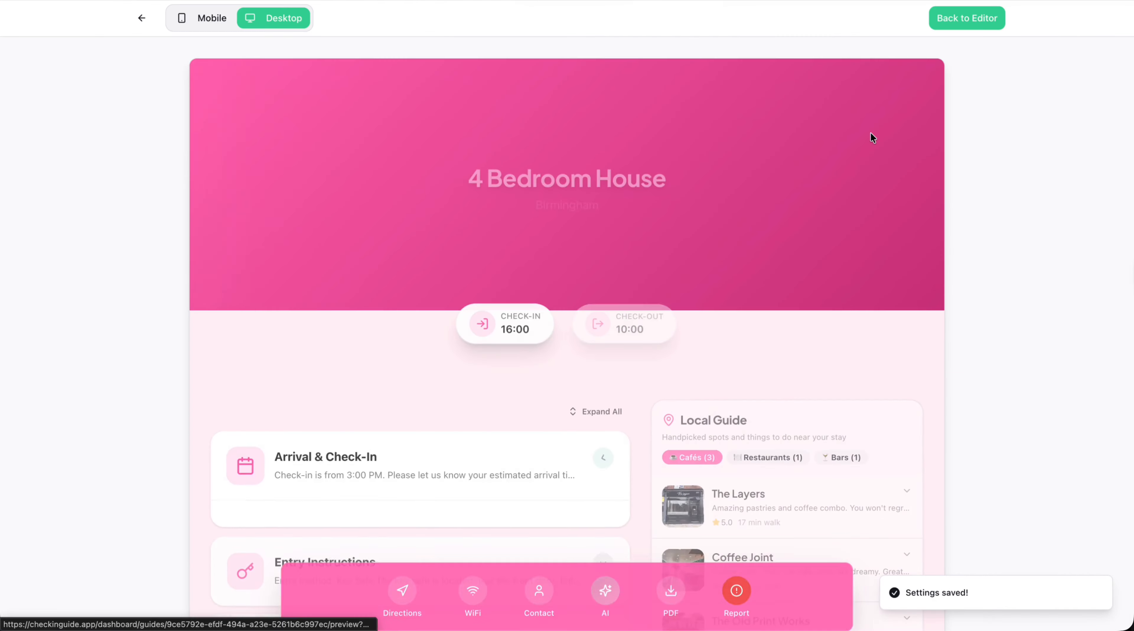
{"action": "scroll", "coordinate": [631, 309], "scroll_direction": "down", "scroll_amount": 5}
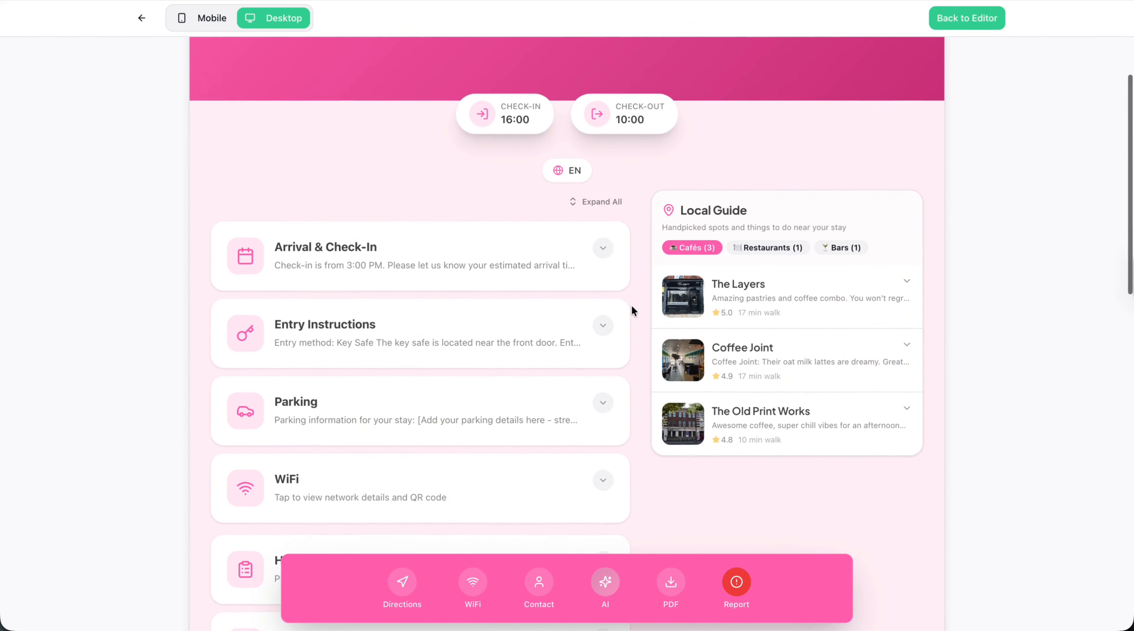
{"action": "scroll", "coordinate": [631, 305], "scroll_direction": "down", "scroll_amount": 10}
{"action": "scroll", "coordinate": [631, 306], "scroll_direction": "up", "scroll_amount": 20}
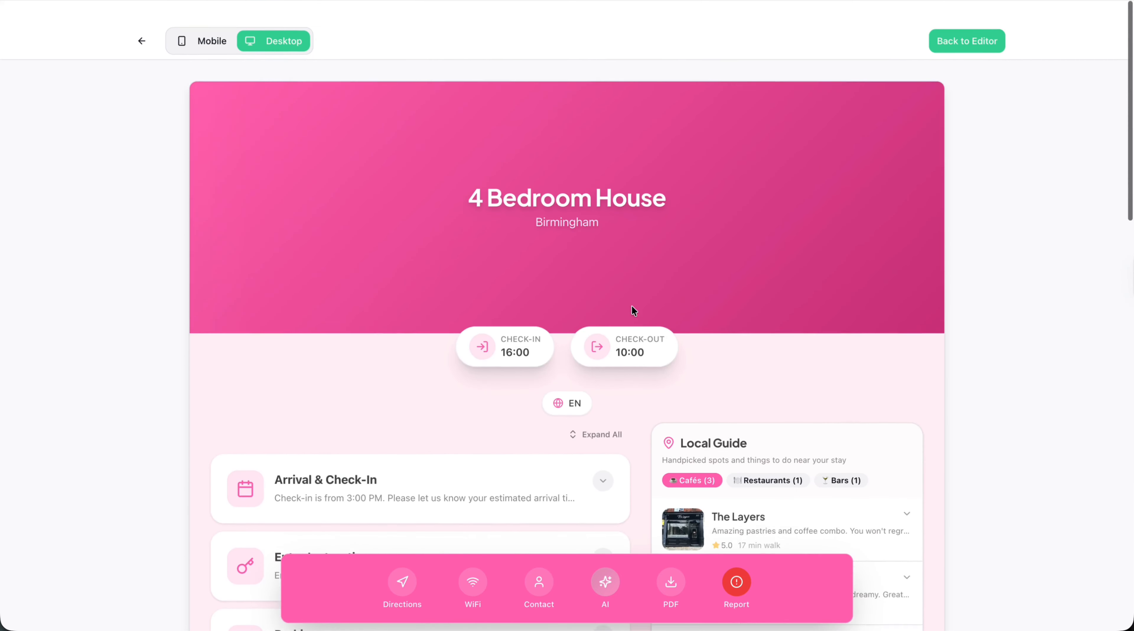
{"action": "left_click", "coordinate": [141, 20]}
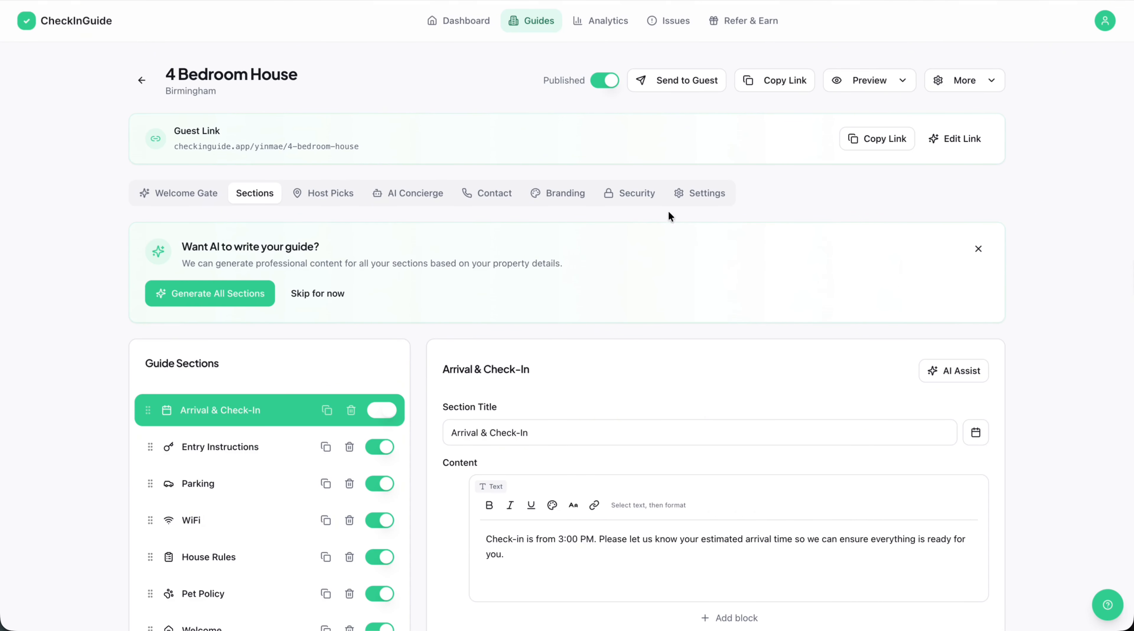
Look through the guide's settings and set the guide layout style to Grid View.
{"action": "left_click", "coordinate": [698, 194]}
{"action": "scroll", "coordinate": [691, 336], "scroll_direction": "down", "scroll_amount": 3}
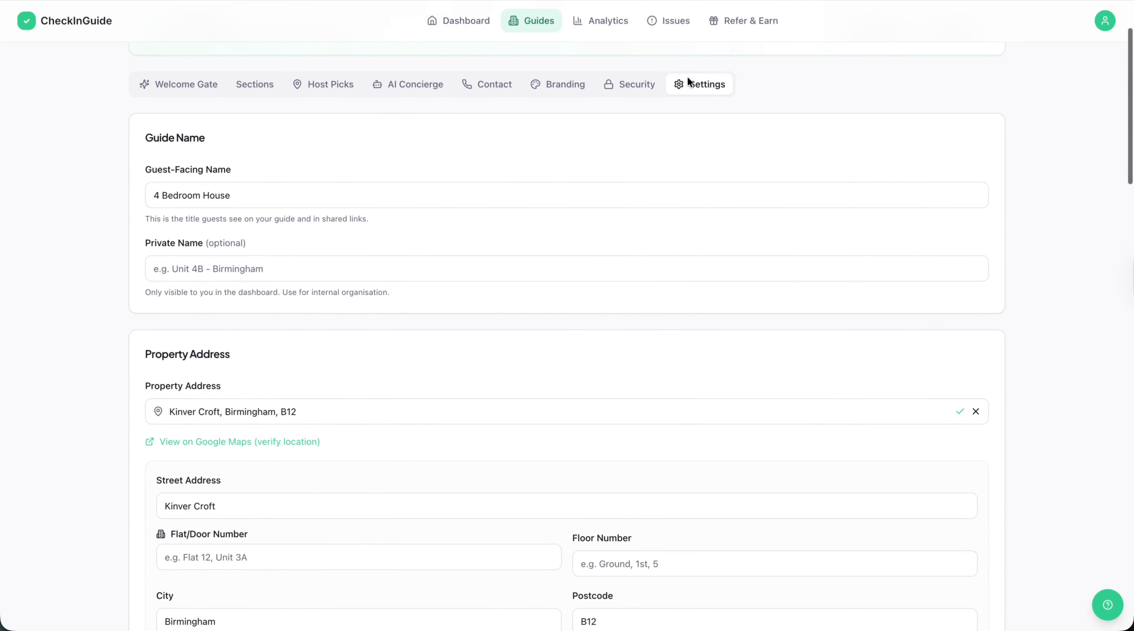
{"action": "scroll", "coordinate": [654, 315], "scroll_direction": "down", "scroll_amount": 15}
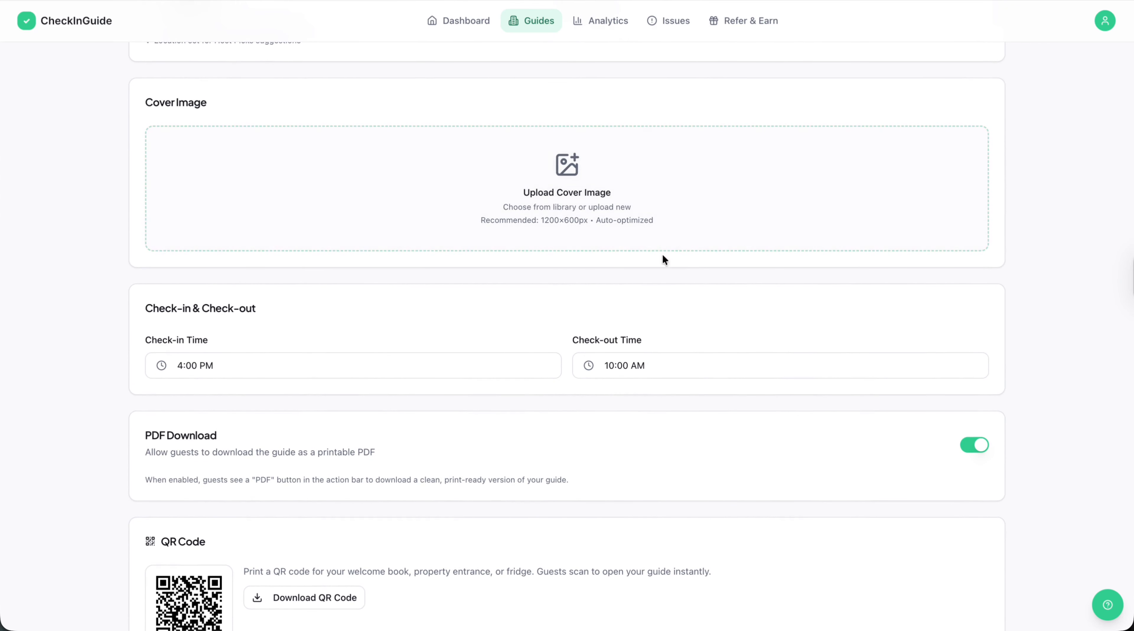
{"action": "scroll", "coordinate": [555, 253], "scroll_direction": "down", "scroll_amount": 7}
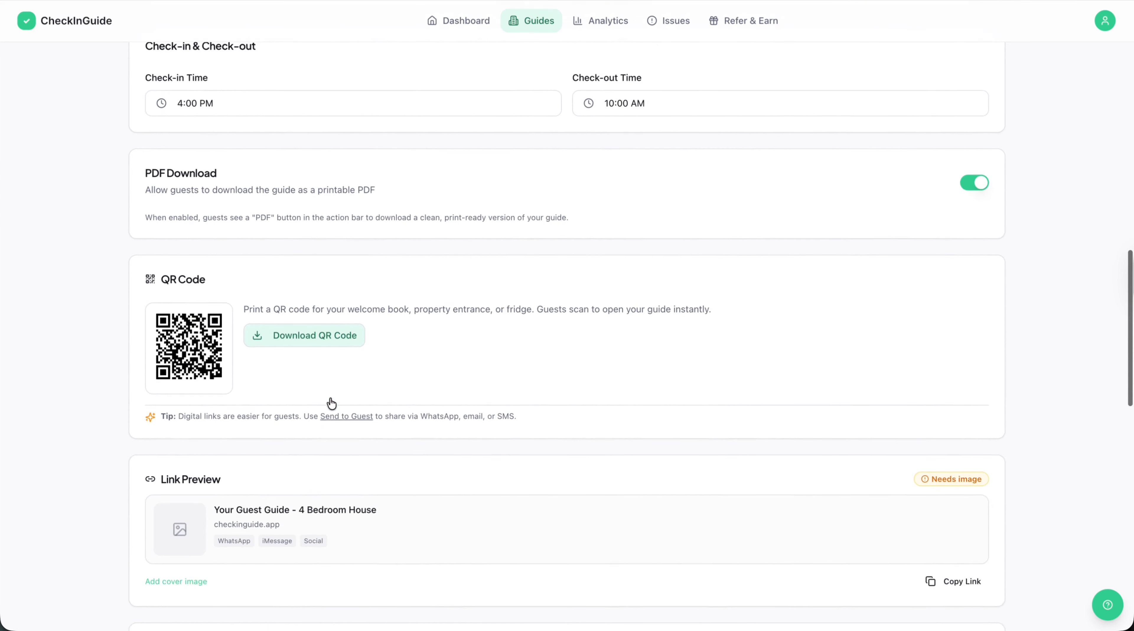
{"action": "scroll", "coordinate": [330, 396], "scroll_direction": "down", "scroll_amount": 7}
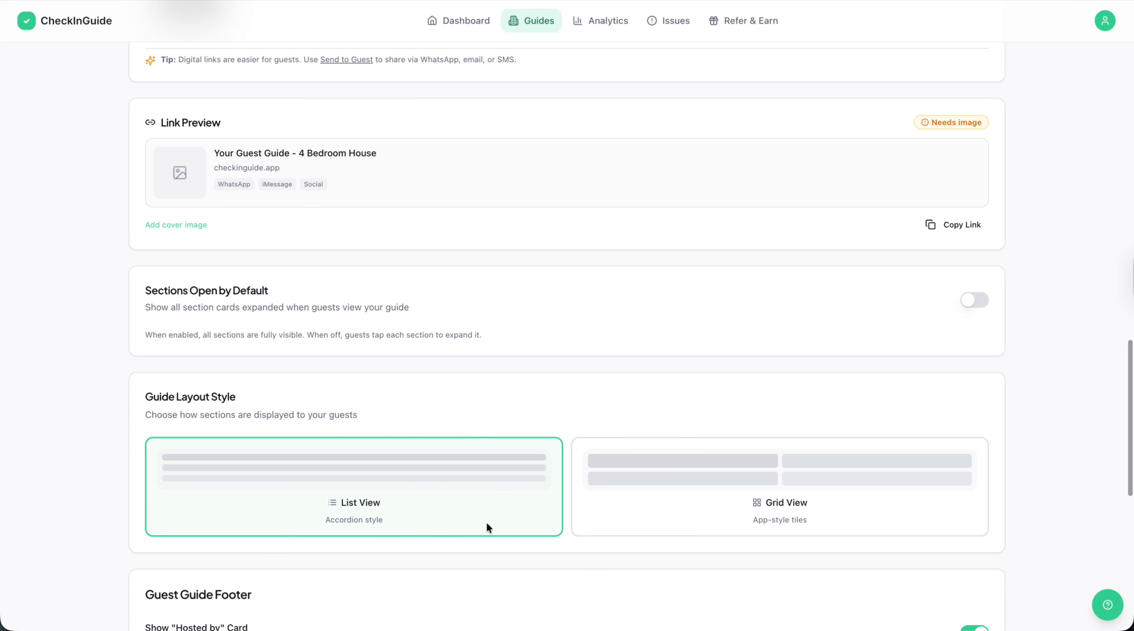
{"action": "scroll", "coordinate": [450, 517], "scroll_direction": "down", "scroll_amount": 1}
{"action": "scroll", "coordinate": [450, 518], "scroll_direction": "down", "scroll_amount": 1}
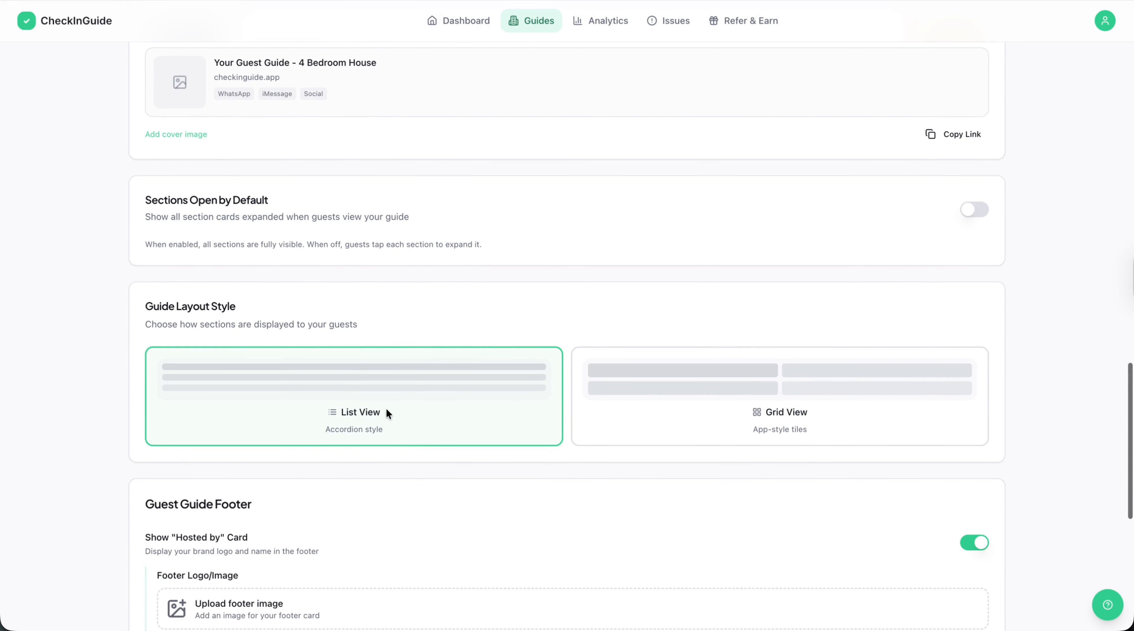
{"action": "left_click", "coordinate": [776, 429]}
{"action": "scroll", "coordinate": [778, 430], "scroll_direction": "down", "scroll_amount": 2}
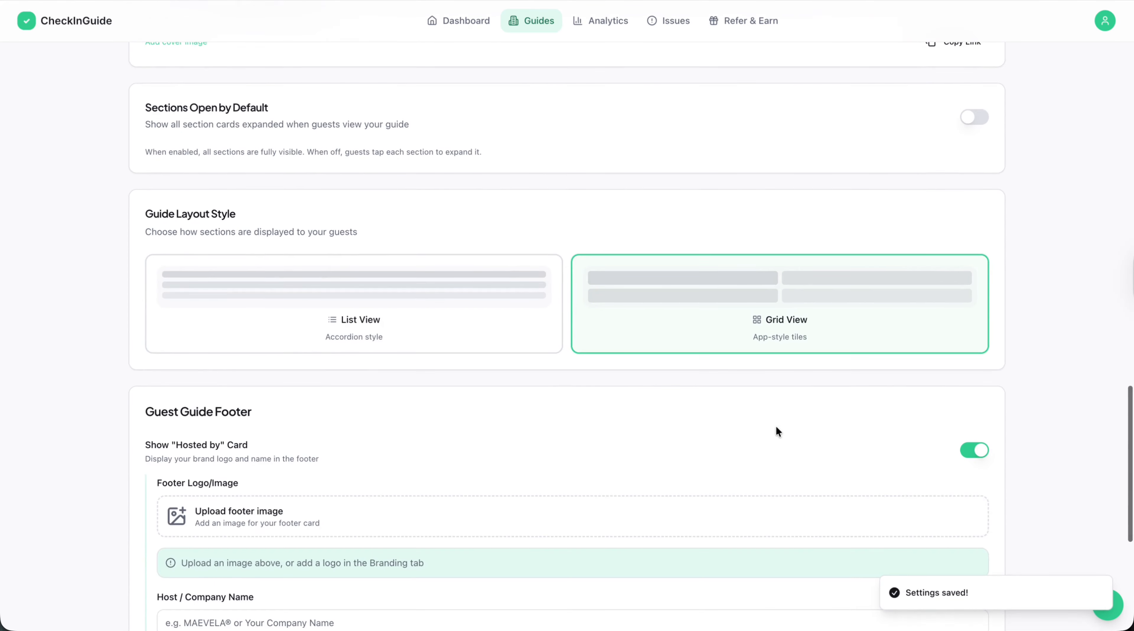
{"action": "scroll", "coordinate": [776, 428], "scroll_direction": "down", "scroll_amount": 6}
Preview the guide's grid layout on desktop, including the section tiles, map and local guide.
{"action": "scroll", "coordinate": [778, 430], "scroll_direction": "up", "scroll_amount": 20}
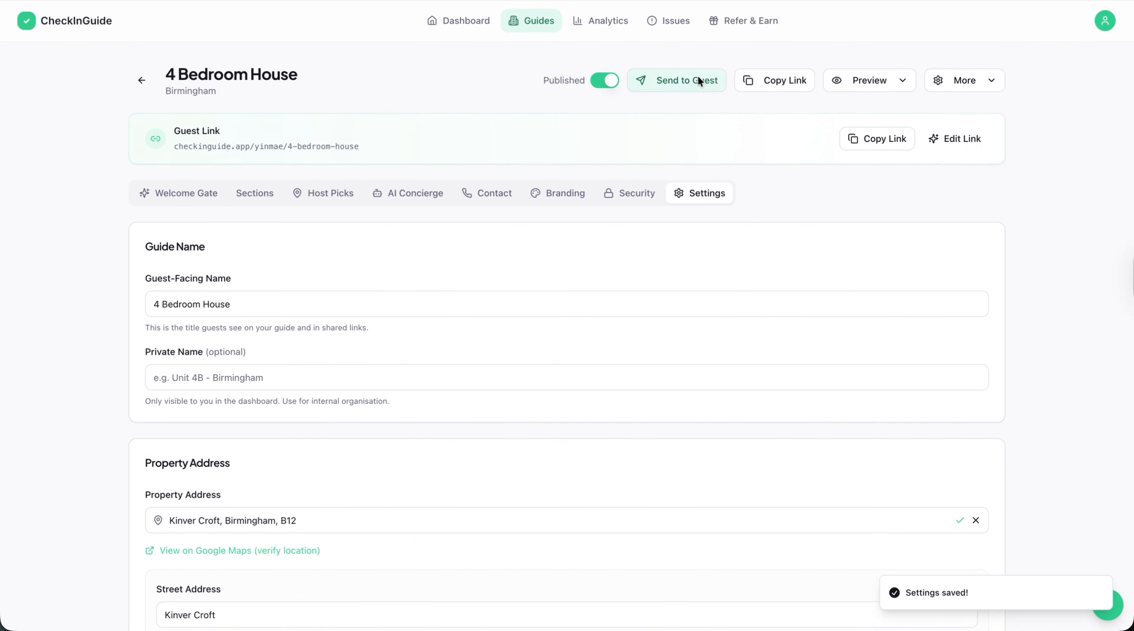
{"action": "left_click", "coordinate": [837, 81]}
{"action": "left_click", "coordinate": [861, 133]}
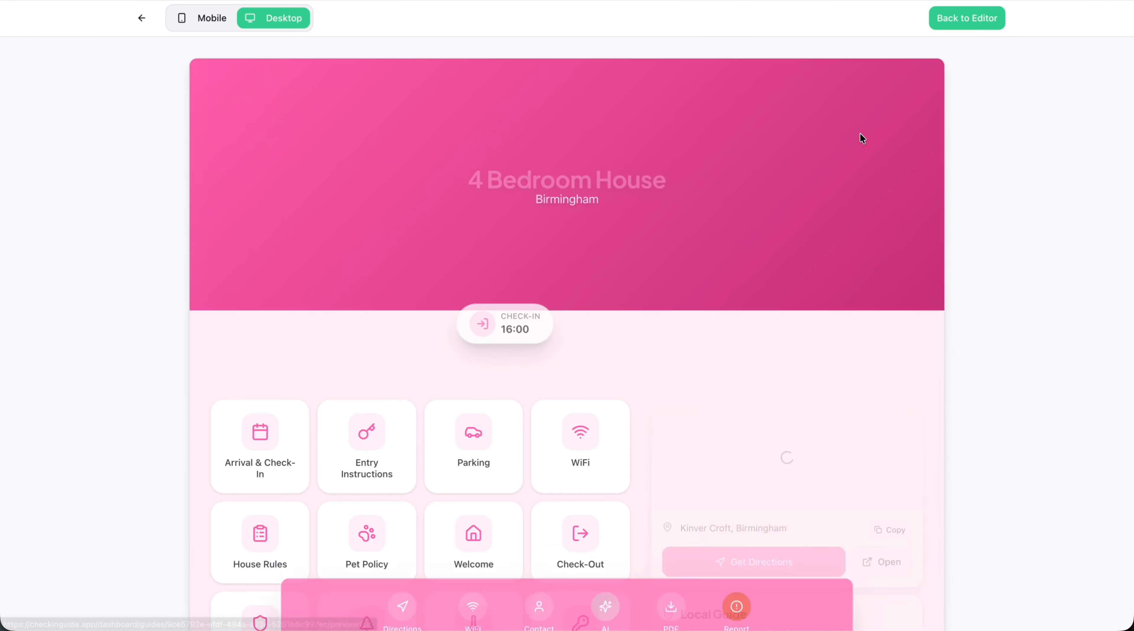
{"action": "scroll", "coordinate": [661, 415], "scroll_direction": "down", "scroll_amount": 5}
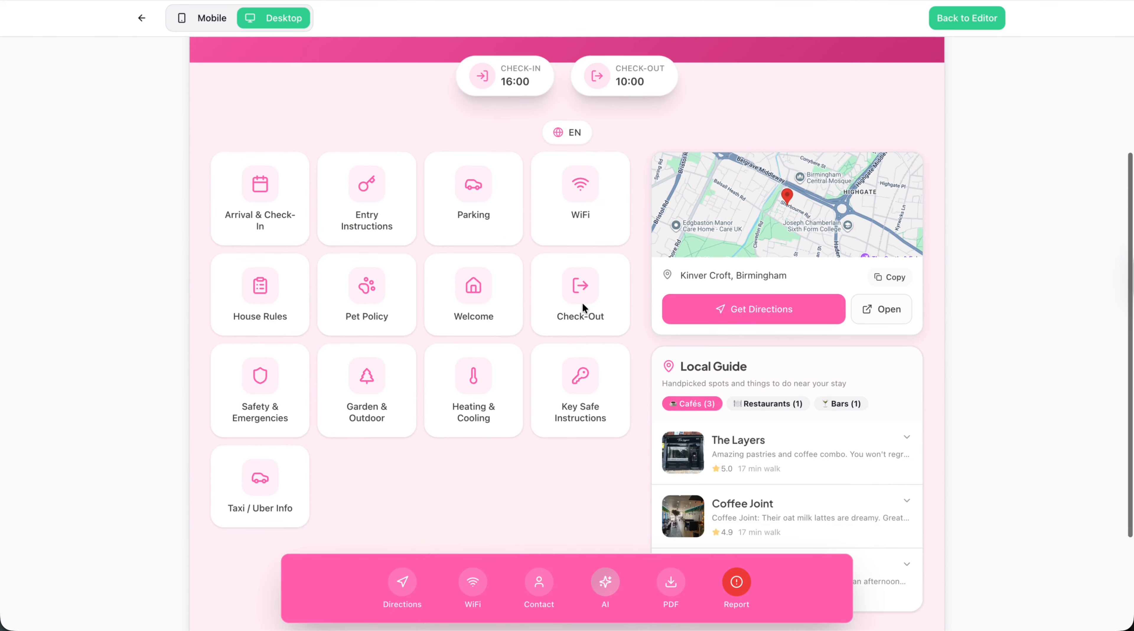
{"action": "scroll", "coordinate": [581, 305], "scroll_direction": "down", "scroll_amount": 3}
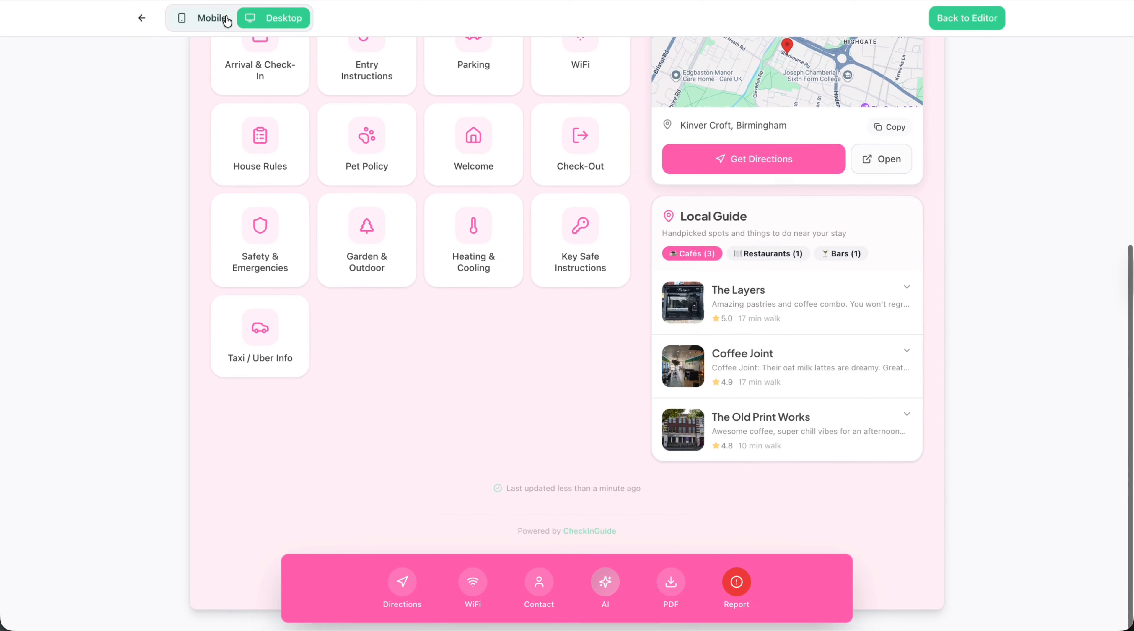
Look through the guide in the mobile preview and return to the editor.
{"action": "left_click", "coordinate": [226, 20]}
{"action": "scroll", "coordinate": [508, 392], "scroll_direction": "up", "scroll_amount": 8}
{"action": "scroll", "coordinate": [509, 392], "scroll_direction": "down", "scroll_amount": 7}
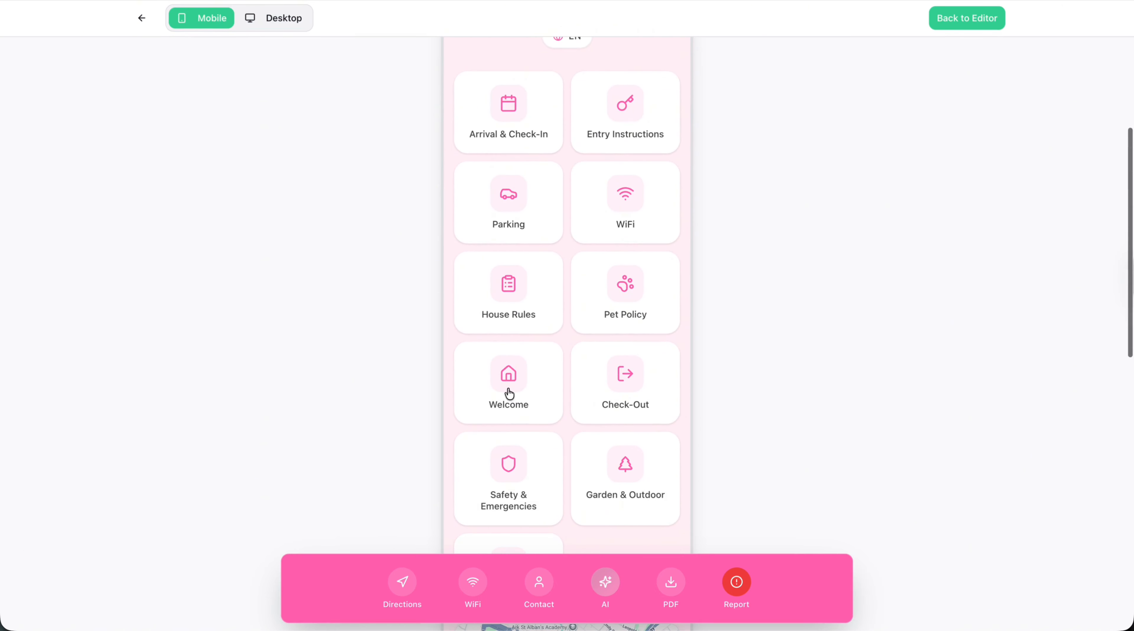
{"action": "left_click", "coordinate": [141, 18]}
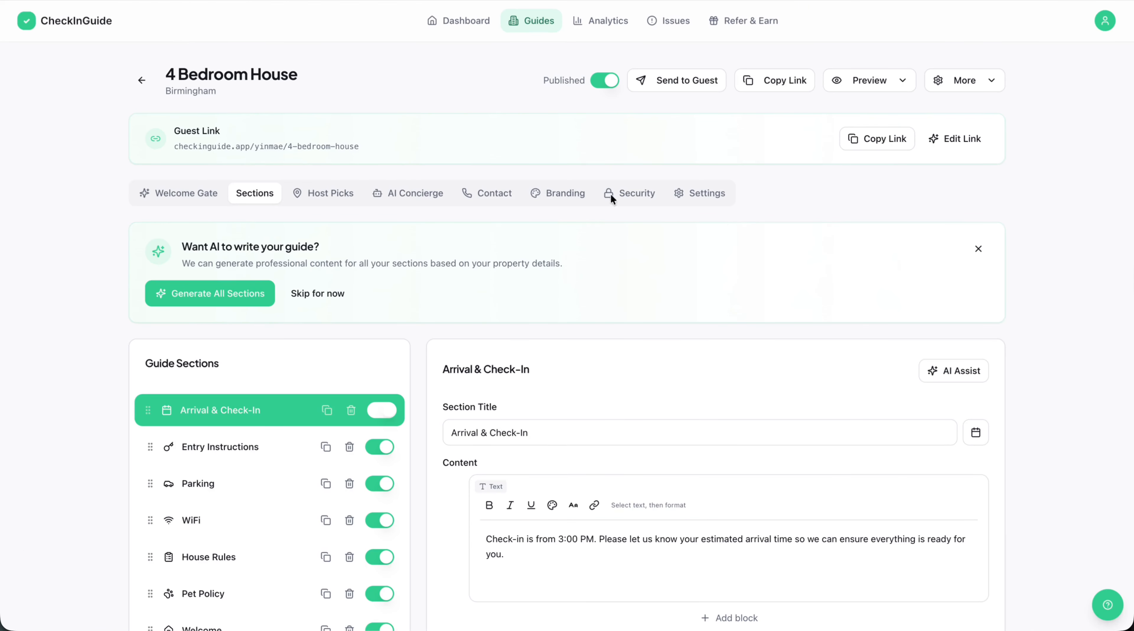
Turn on passcode protection for the guide and set the passcode to expire on the check-out date.
{"action": "left_click", "coordinate": [623, 199]}
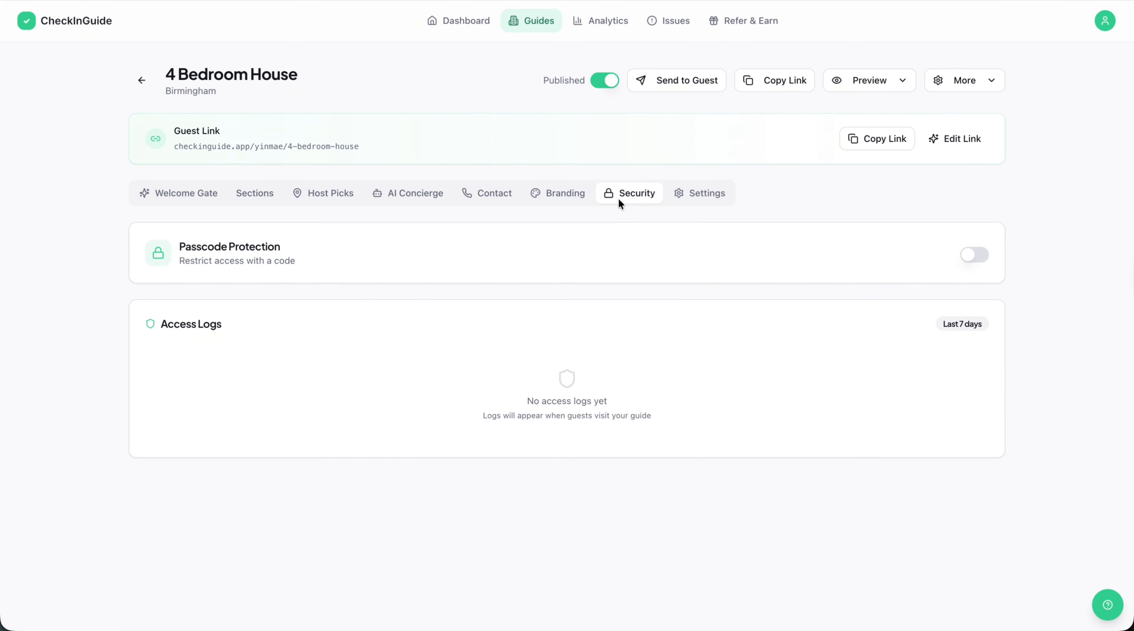
{"action": "left_click", "coordinate": [971, 260]}
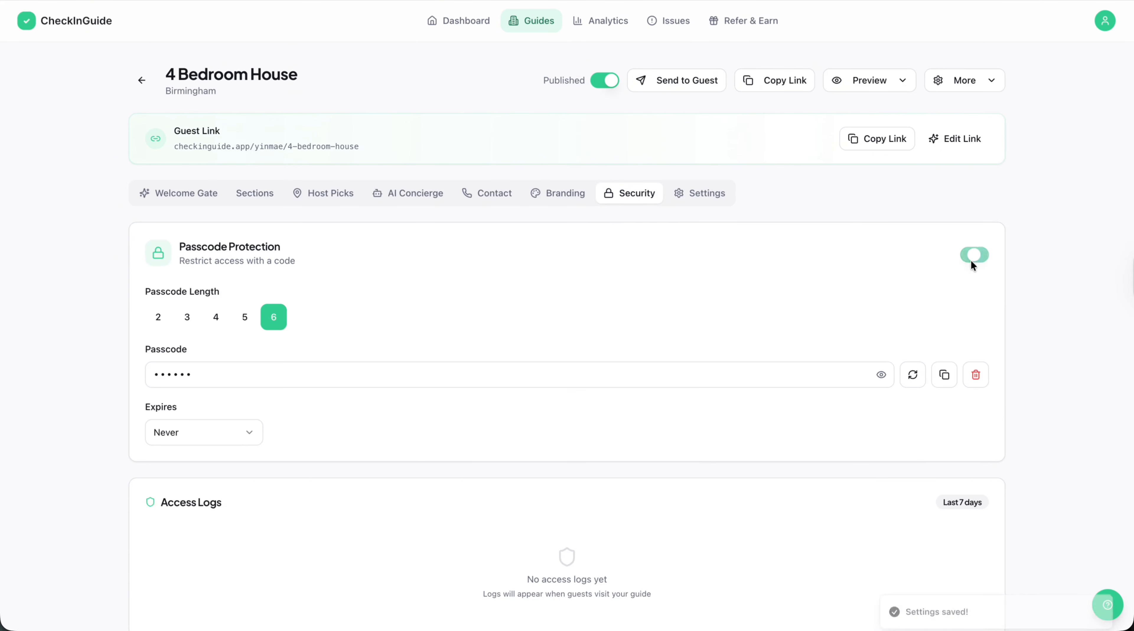
{"action": "left_click", "coordinate": [245, 437]}
{"action": "left_click", "coordinate": [254, 479]}
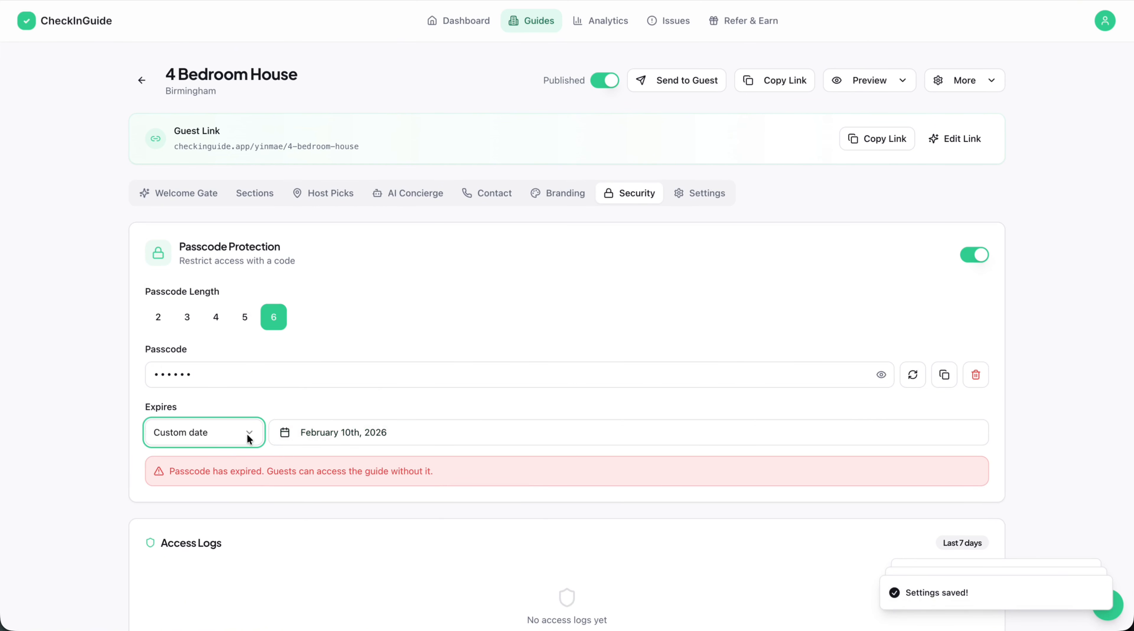
Set the guide passcode to never expire, set its length to 2 digits and enter a new passcode.
{"action": "left_click", "coordinate": [247, 437]}
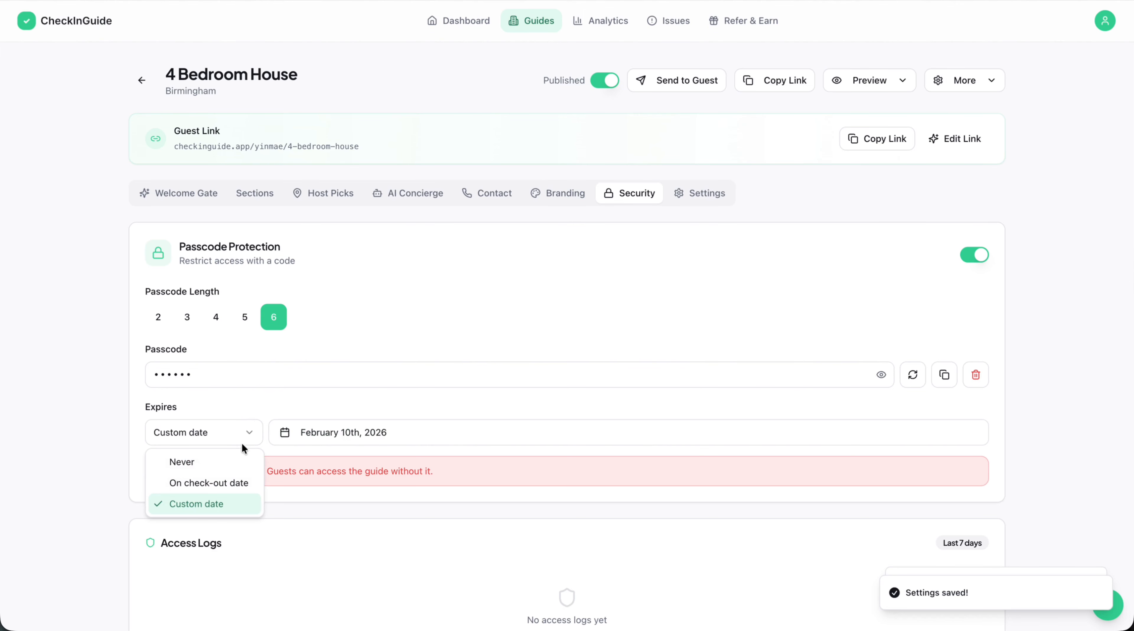
{"action": "left_click", "coordinate": [216, 459]}
{"action": "left_click", "coordinate": [166, 315]}
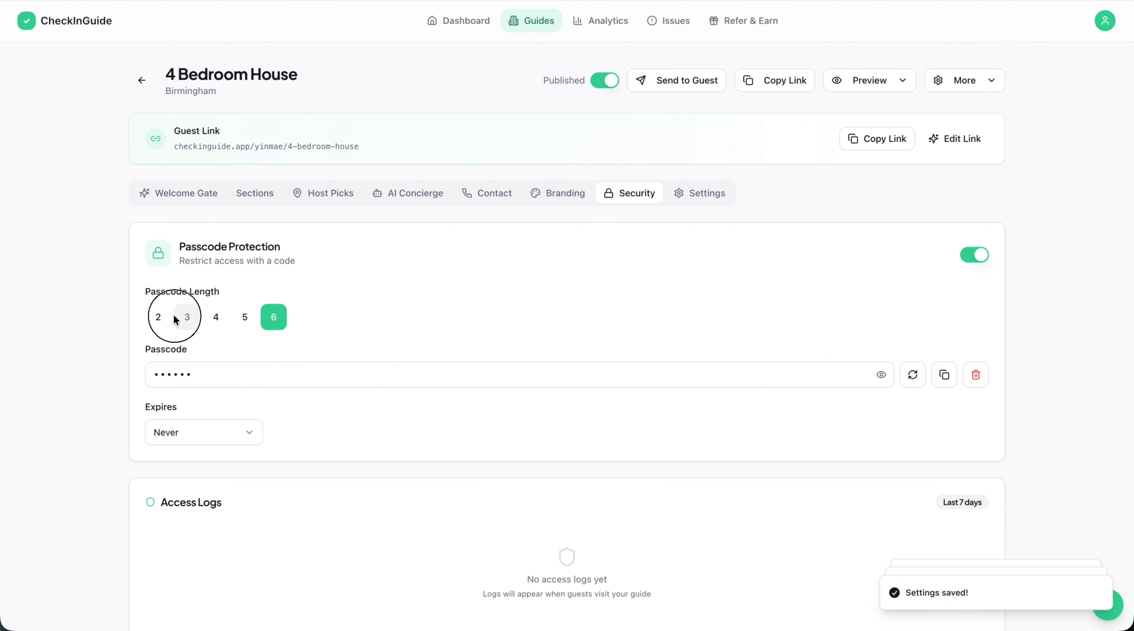
{"action": "left_click", "coordinate": [177, 386]}
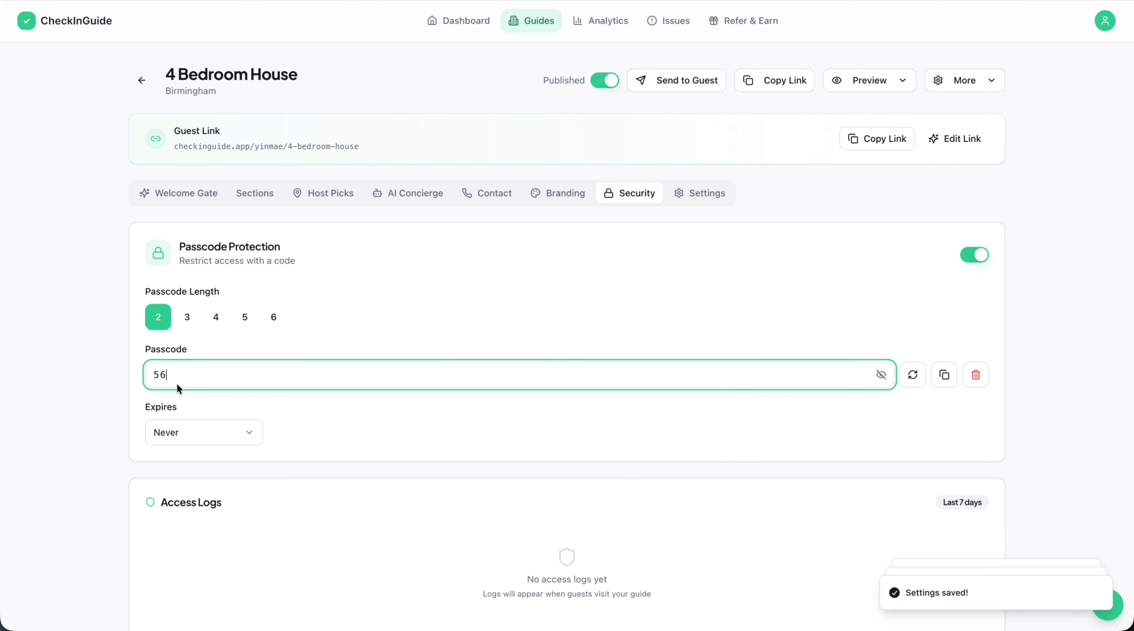
{"action": "key", "text": "BackSpace"}
{"action": "key", "text": "BackSpace"}
{"action": "type", "text": "55"}
{"action": "left_click", "coordinate": [1035, 343]}
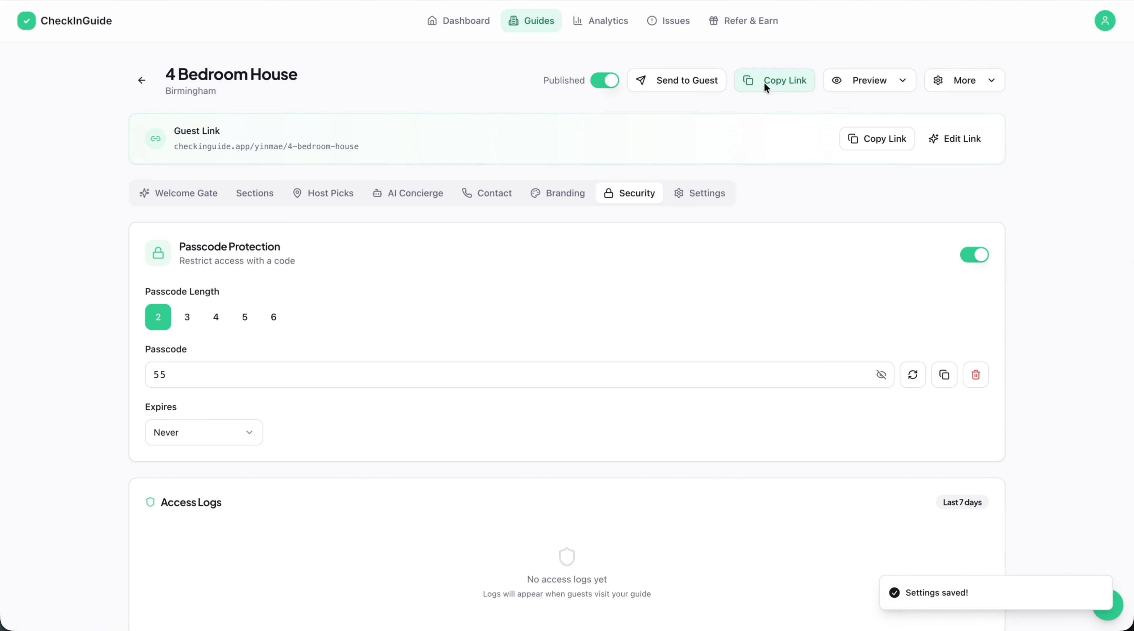
Preview the guide on desktop and return to its security settings.
{"action": "left_click", "coordinate": [871, 84]}
{"action": "left_click", "coordinate": [869, 131]}
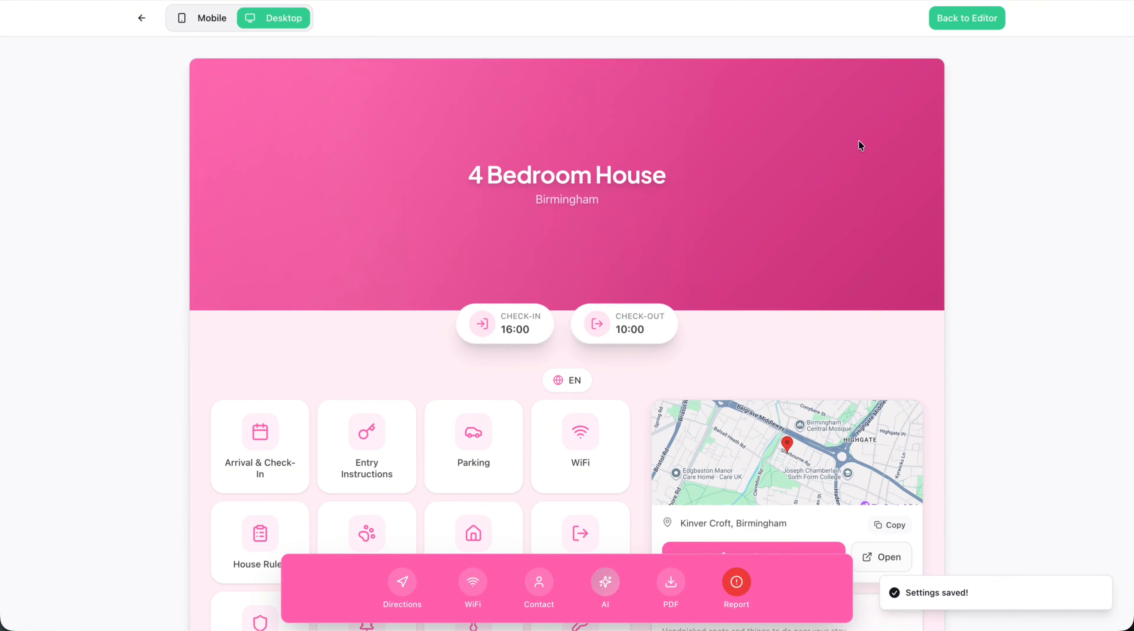
{"action": "left_click", "coordinate": [145, 17]}
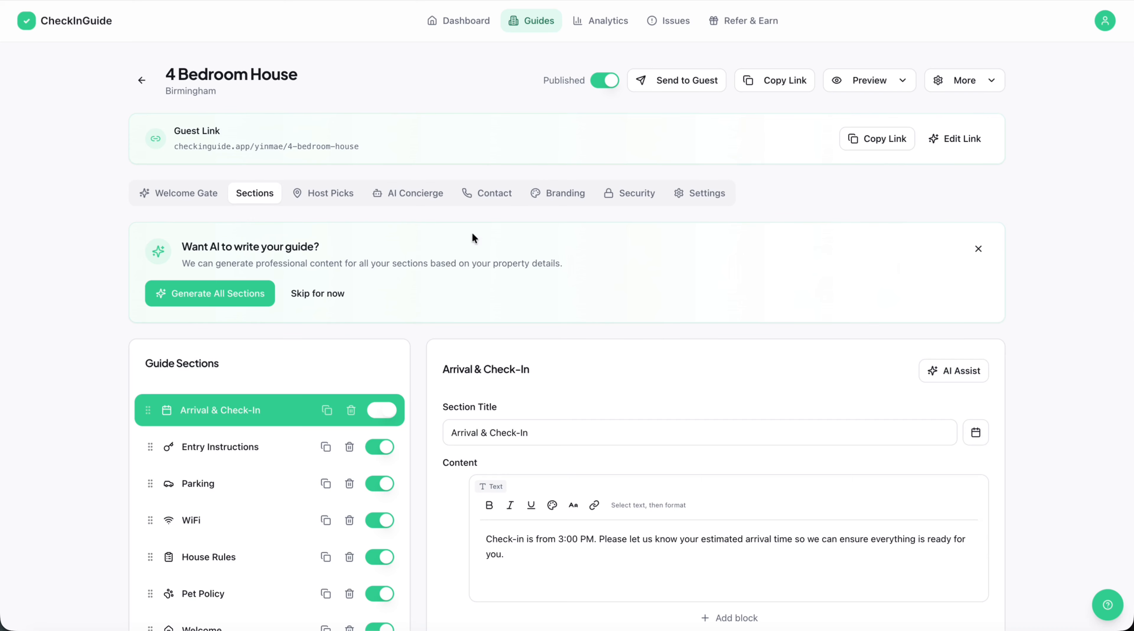
{"action": "left_click", "coordinate": [629, 193]}
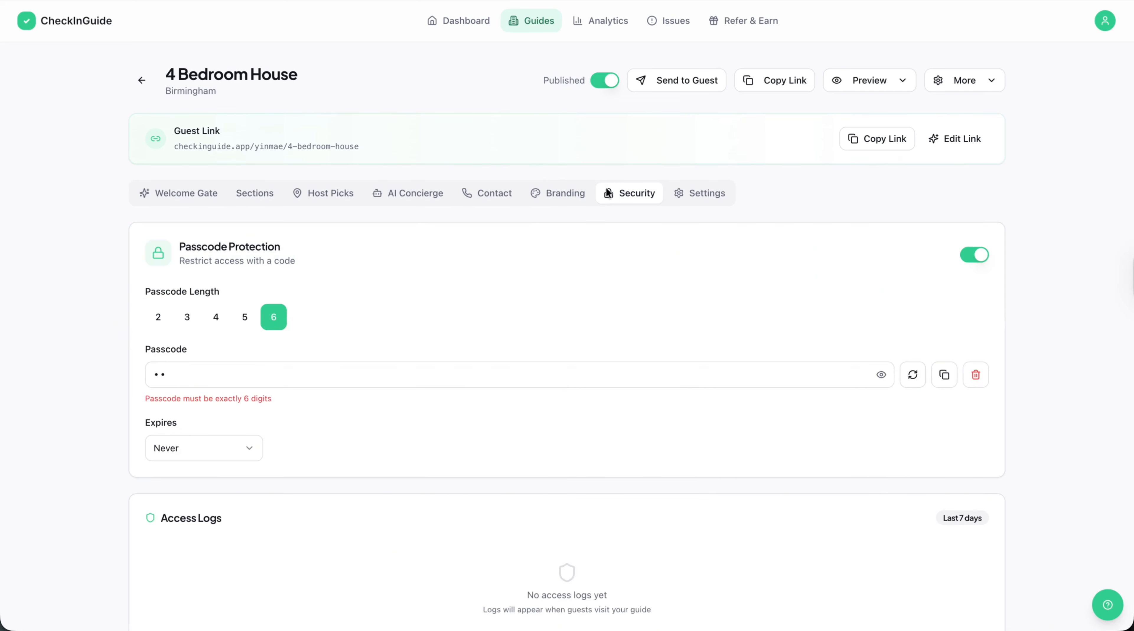
Generate a new random guide passcode and set the passcode length to 2 digits.
{"action": "left_click", "coordinate": [189, 382]}
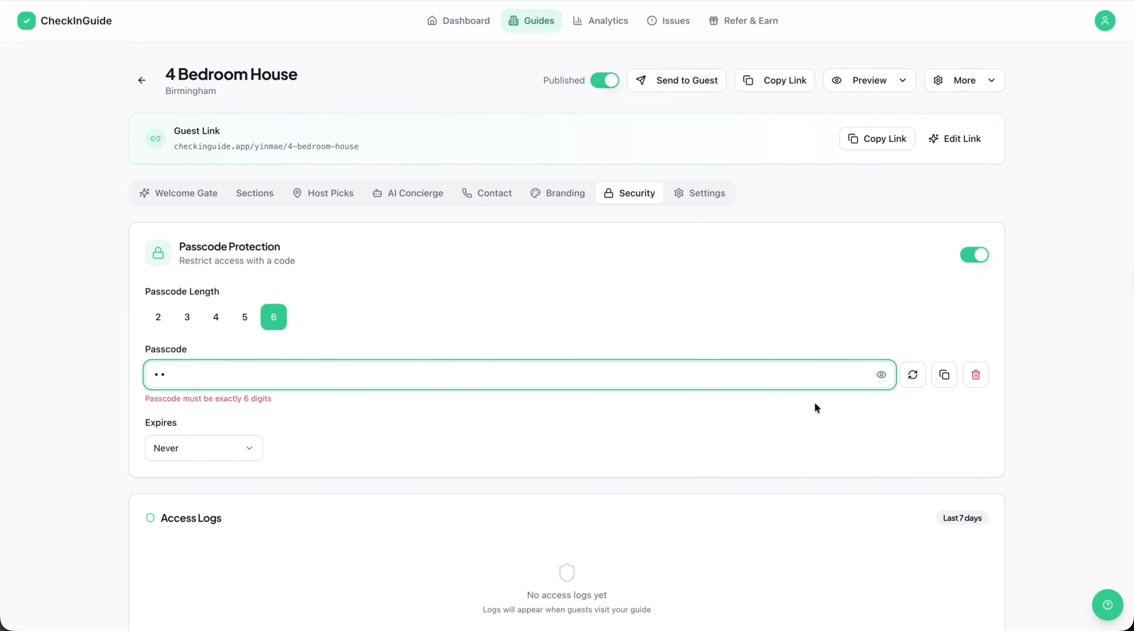
{"action": "left_click", "coordinate": [903, 383]}
{"action": "left_click", "coordinate": [148, 318]}
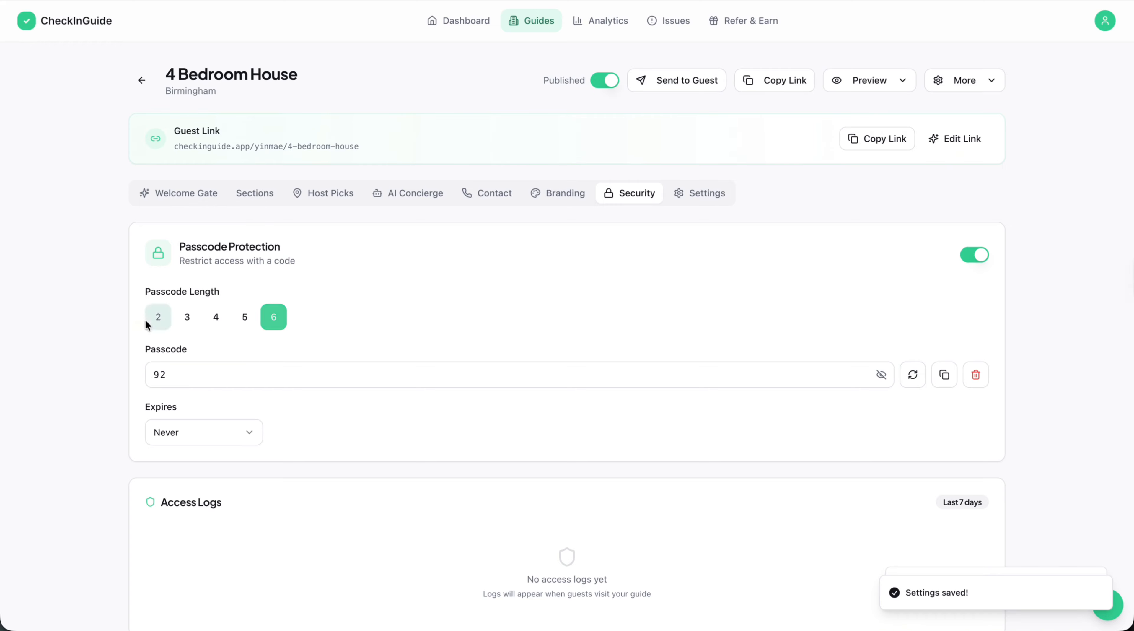
{"action": "left_click", "coordinate": [196, 374]}
{"action": "left_click", "coordinate": [925, 327]}
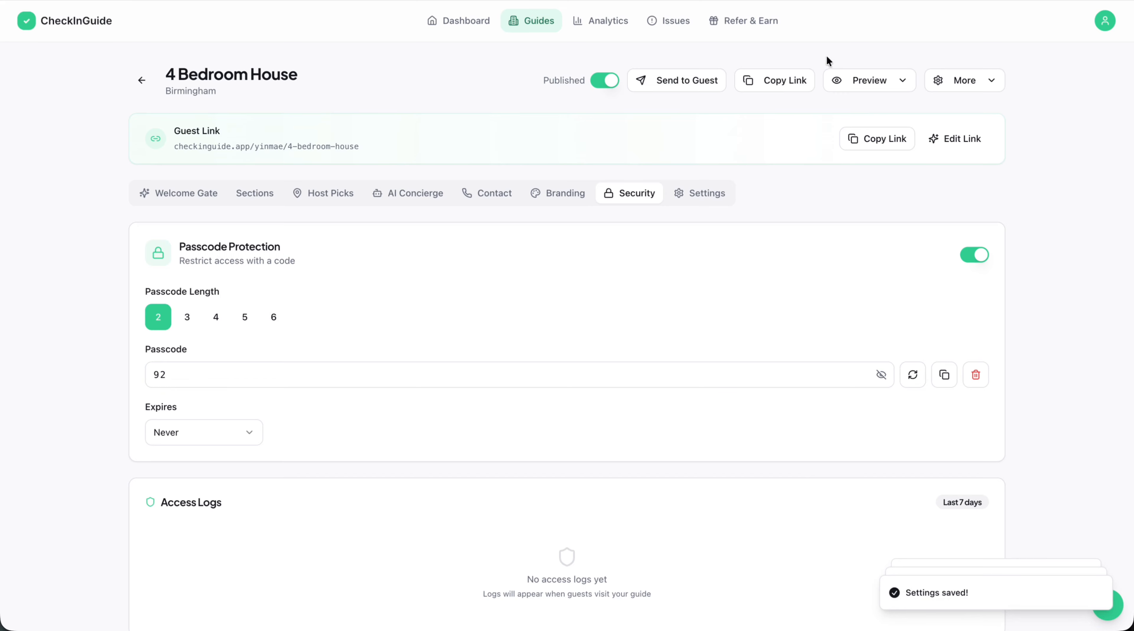
Open the live guest guide, unlock it with the passcode and continue past the welcome page.
{"action": "left_click", "coordinate": [846, 80]}
{"action": "left_click", "coordinate": [861, 157]}
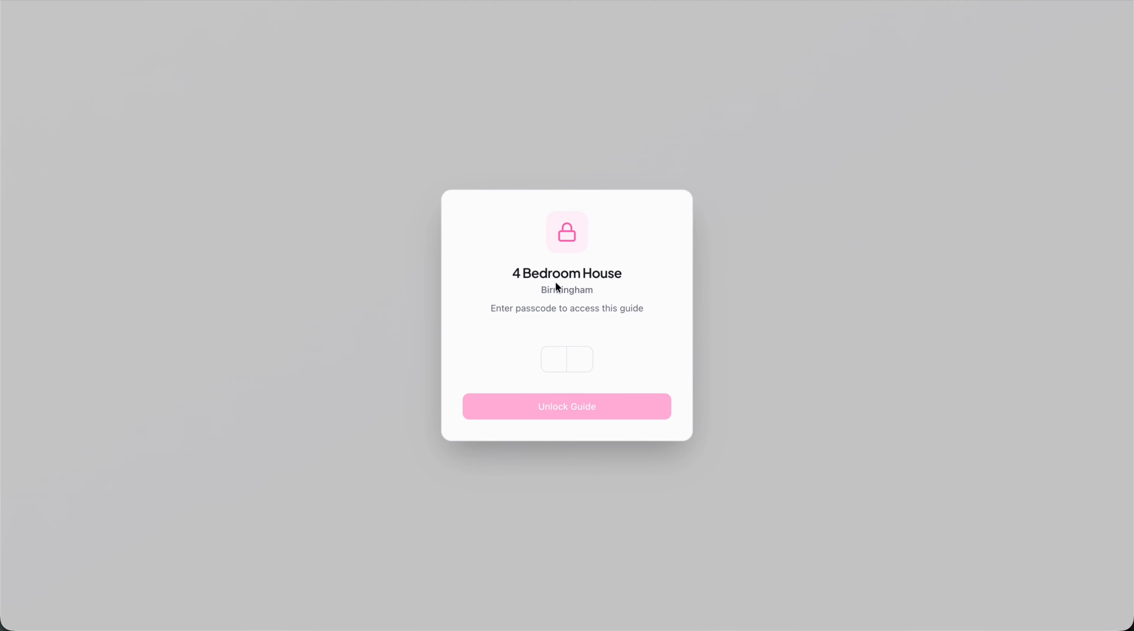
{"action": "left_click", "coordinate": [558, 362]}
{"action": "left_click", "coordinate": [577, 418]}
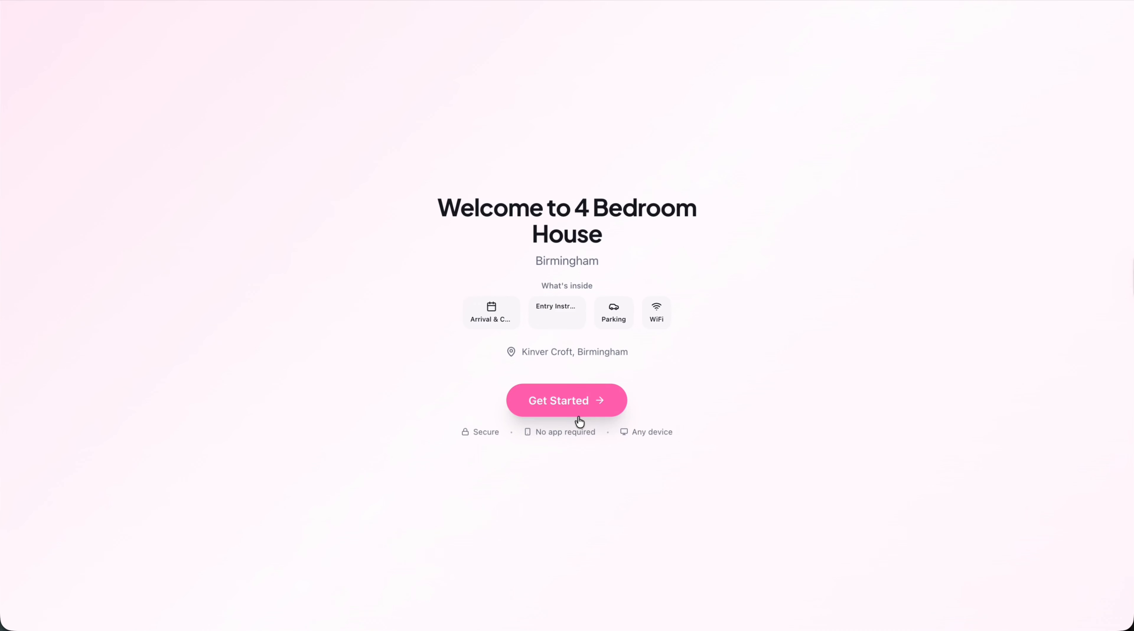
{"action": "left_click", "coordinate": [574, 395]}
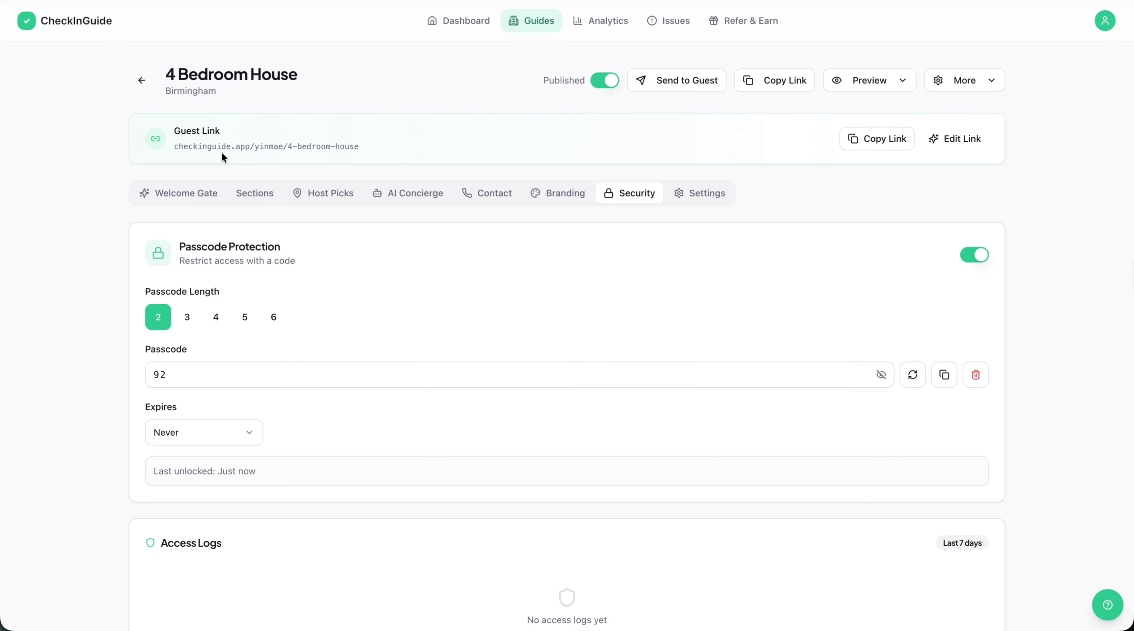
Set the welcome page heading to "Welcome to the Pink Apartment in City Centre" and the welcome message to "sdsdsdsdsd".
{"action": "left_click", "coordinate": [219, 196]}
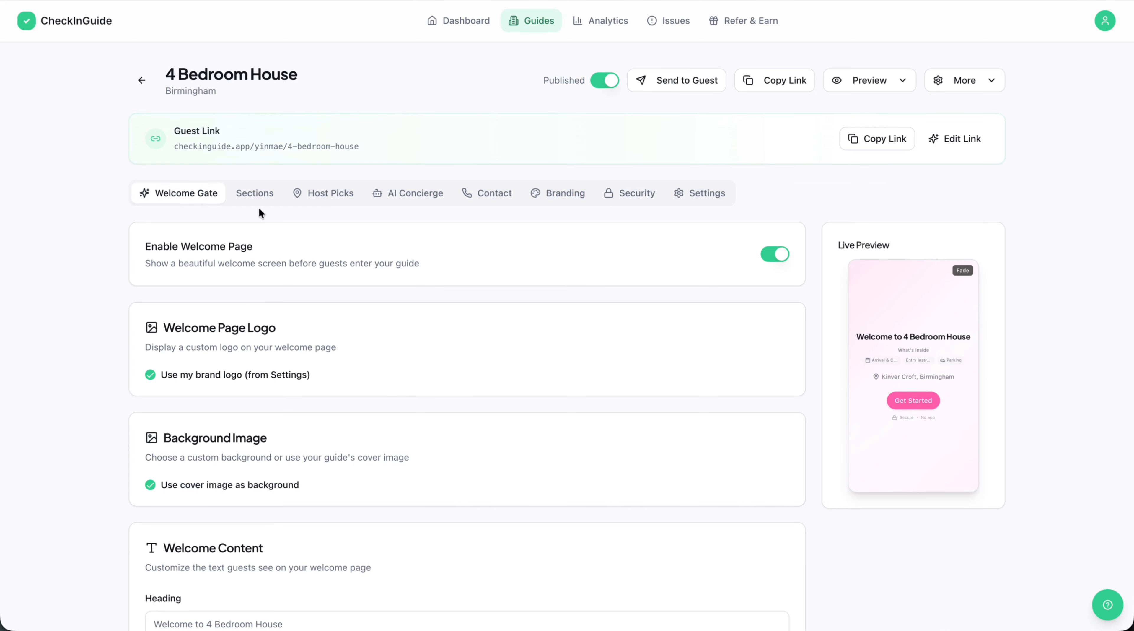
{"action": "scroll", "coordinate": [773, 362], "scroll_direction": "down", "scroll_amount": 2}
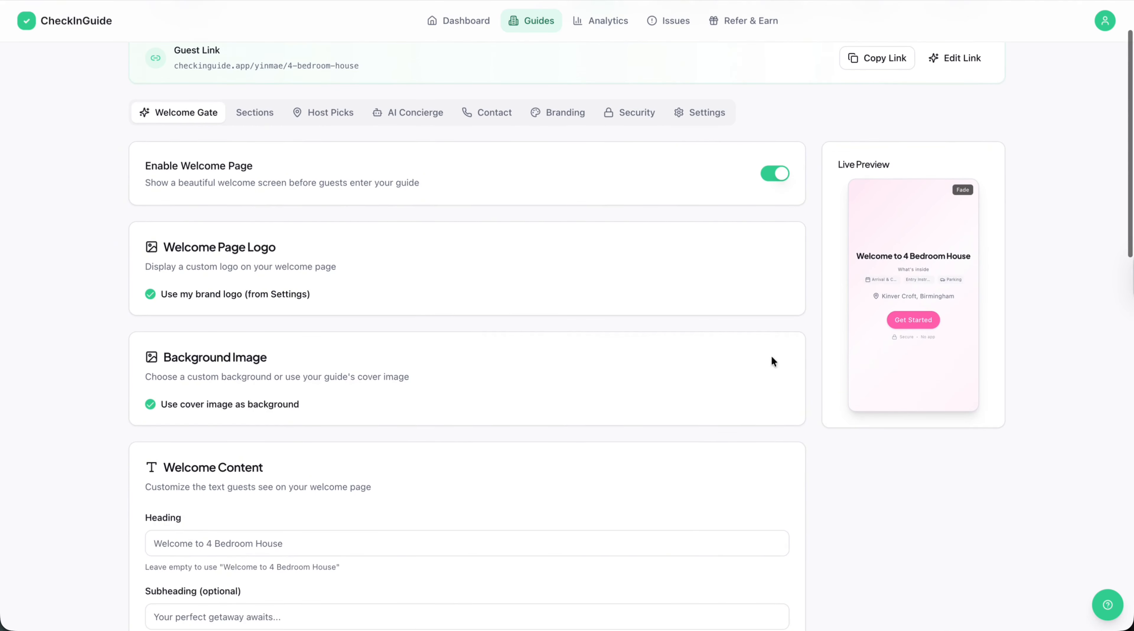
{"action": "scroll", "coordinate": [488, 405], "scroll_direction": "down", "scroll_amount": 2}
{"action": "left_click", "coordinate": [298, 469]}
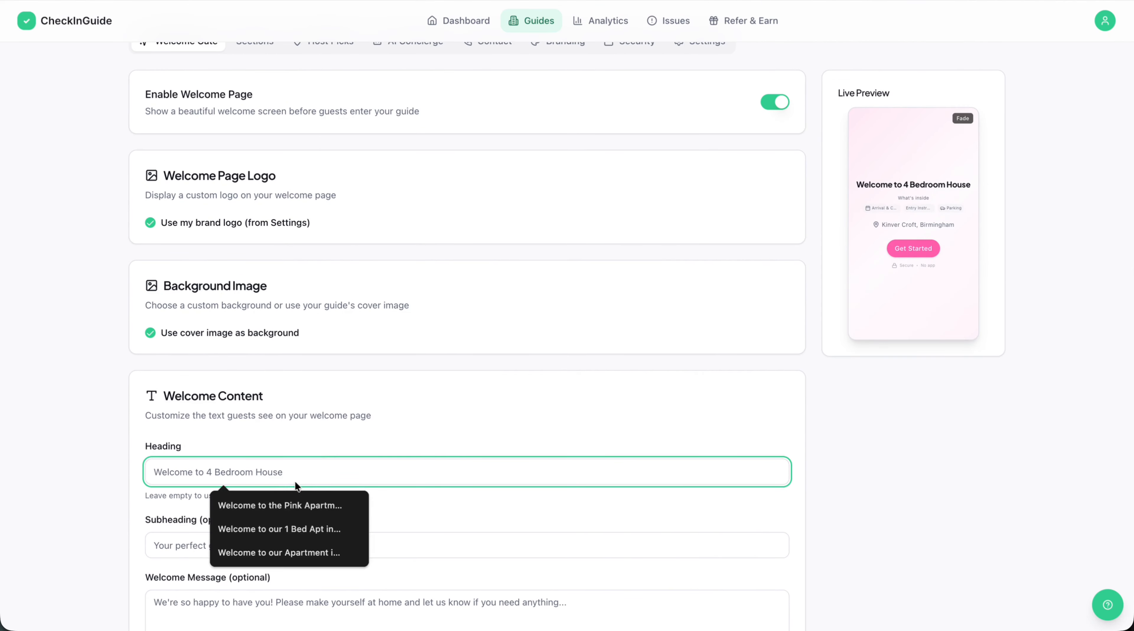
{"action": "left_click", "coordinate": [287, 504]}
{"action": "scroll", "coordinate": [568, 398], "scroll_direction": "down", "scroll_amount": 3}
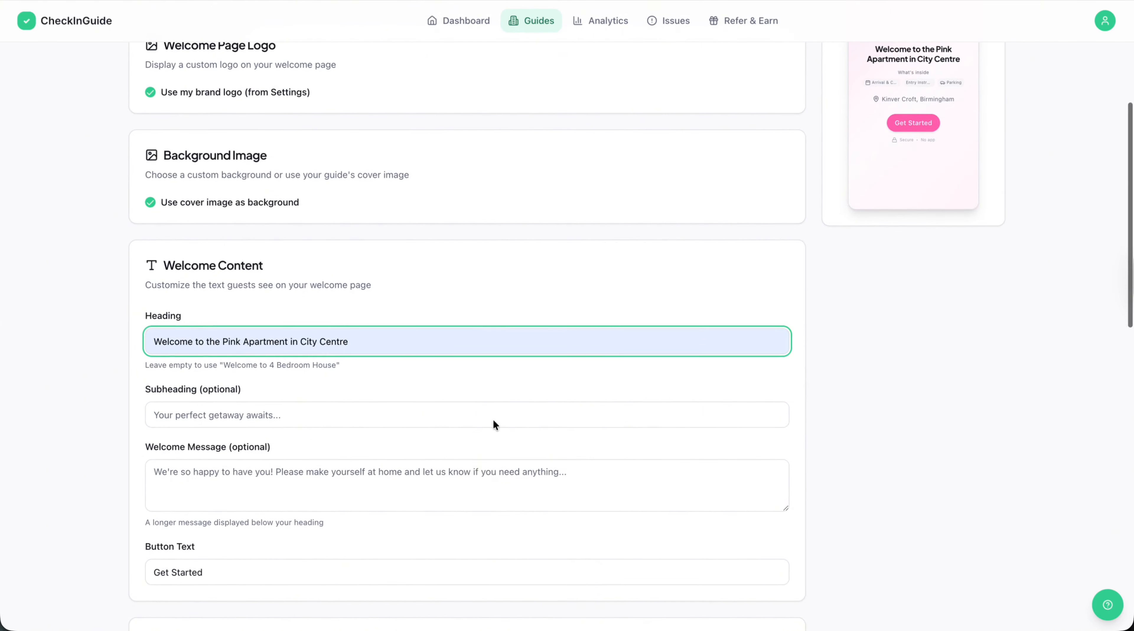
{"action": "key", "text": "Tab"}
{"action": "key", "text": "Tab"}
{"action": "type", "text": "sdsdsdsdsd"}
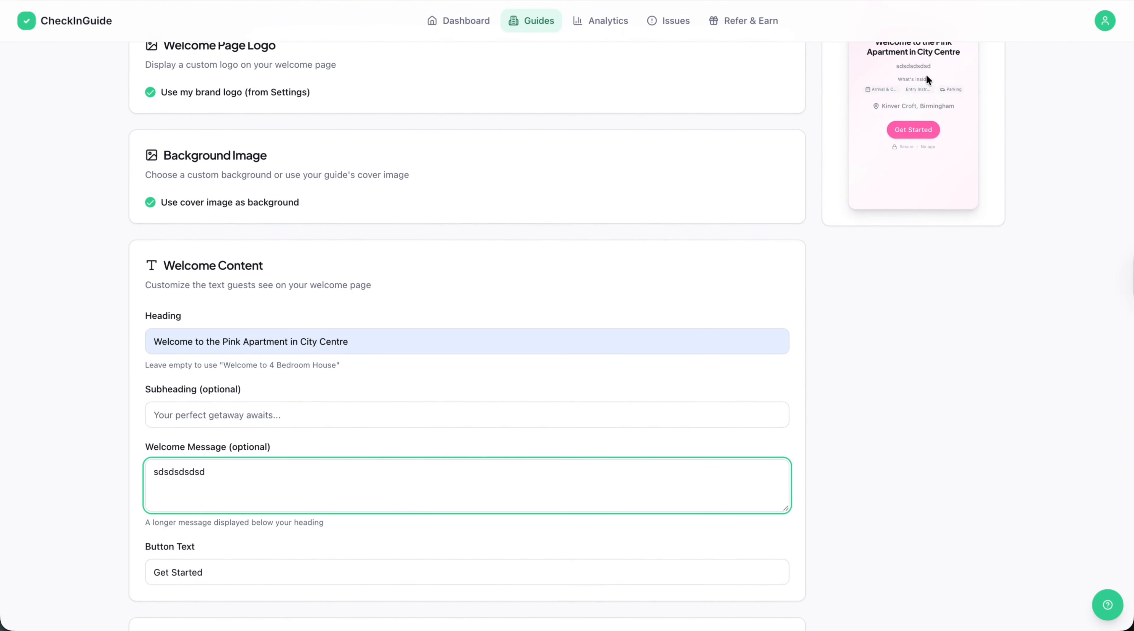
Replace the welcome page's button text with "xxxxxxx".
{"action": "scroll", "coordinate": [570, 339], "scroll_direction": "down", "scroll_amount": 3}
{"action": "left_click", "coordinate": [401, 425]}
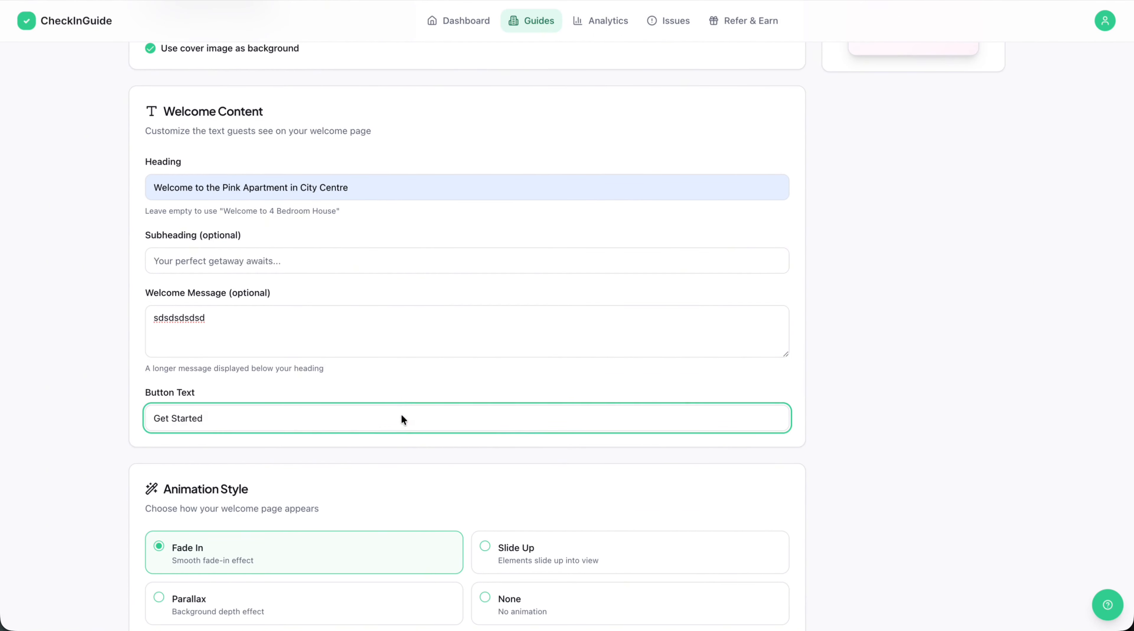
{"action": "type", "text": "xxx"}
{"action": "key", "text": "ctrl+a"}
{"action": "type", "text": "xxxxxxx"}
{"action": "scroll", "coordinate": [1017, 319], "scroll_direction": "up", "scroll_amount": 10}
{"action": "scroll", "coordinate": [912, 421], "scroll_direction": "down", "scroll_amount": 15}
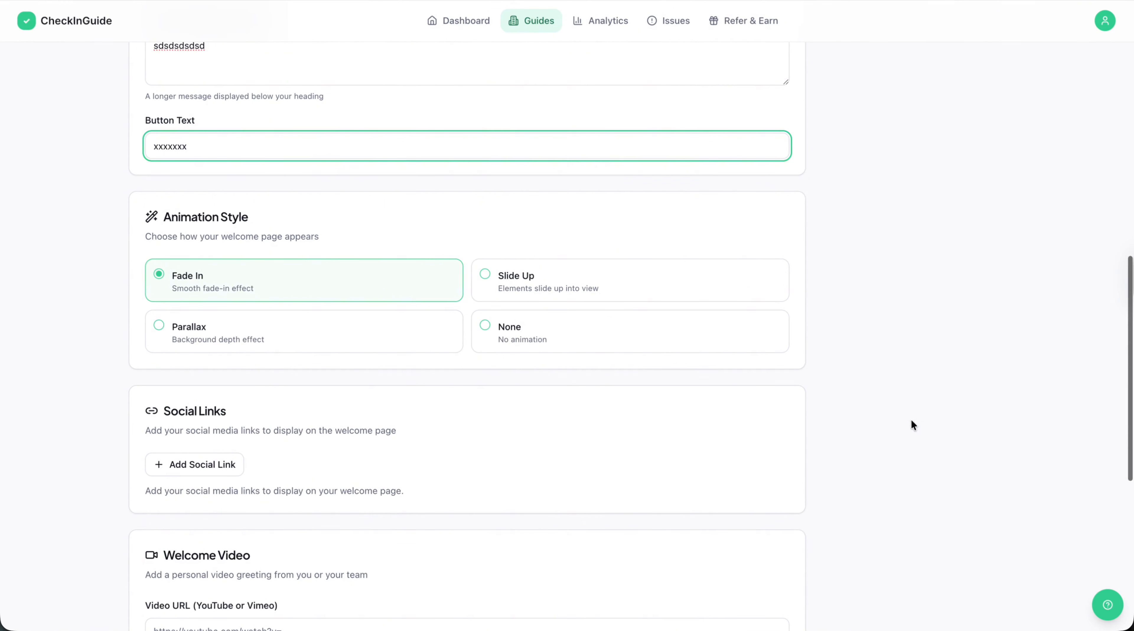
{"action": "scroll", "coordinate": [206, 458], "scroll_direction": "down", "scroll_amount": 2}
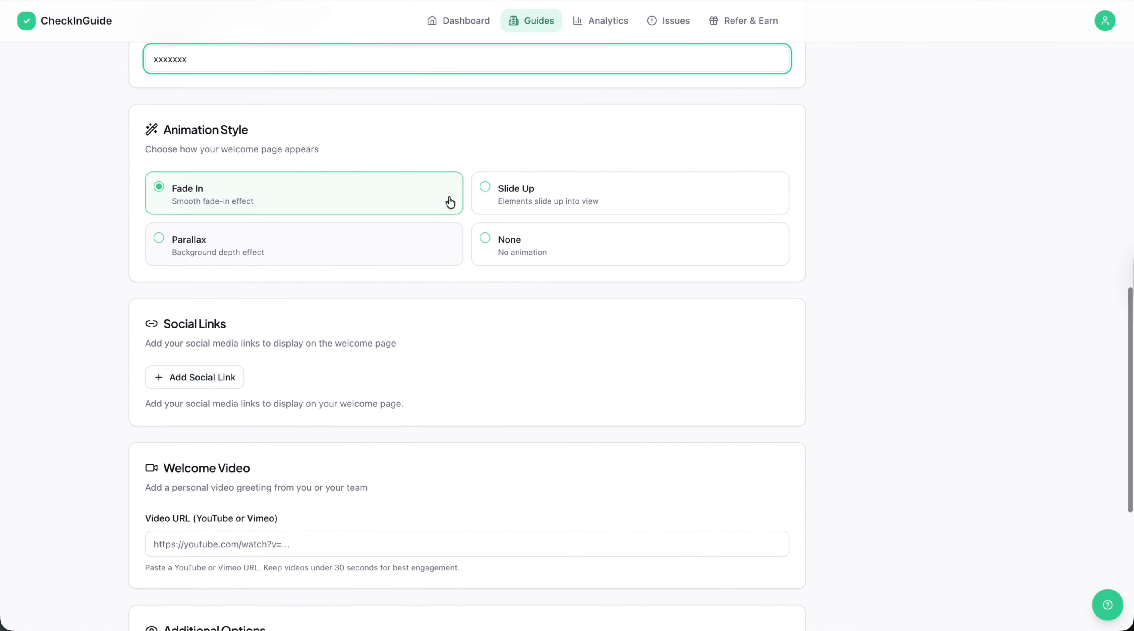
{"action": "scroll", "coordinate": [648, 257], "scroll_direction": "down", "scroll_amount": 2}
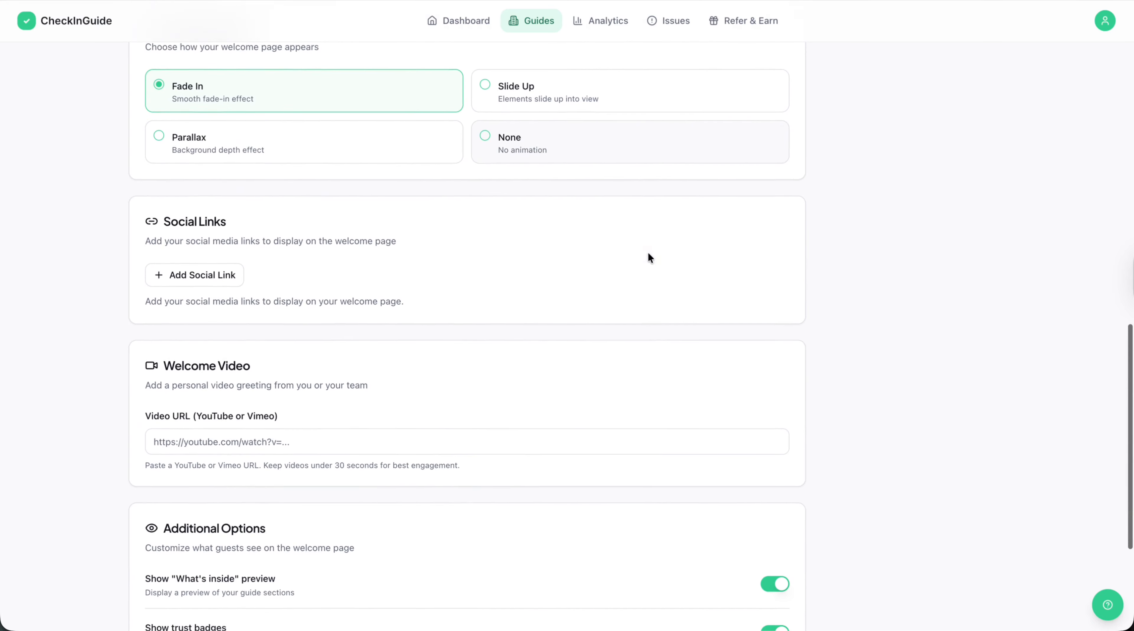
{"action": "left_click", "coordinate": [265, 442]}
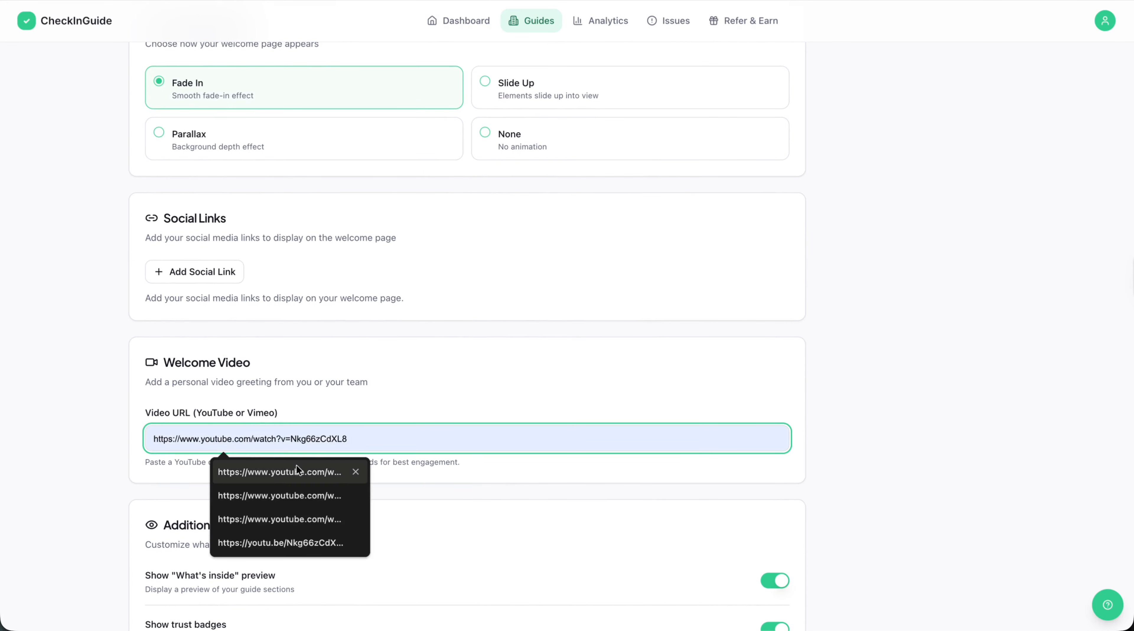
{"action": "left_click", "coordinate": [287, 471]}
Check the welcome page's live preview and its additional display options.
{"action": "scroll", "coordinate": [509, 377], "scroll_direction": "up", "scroll_amount": 10}
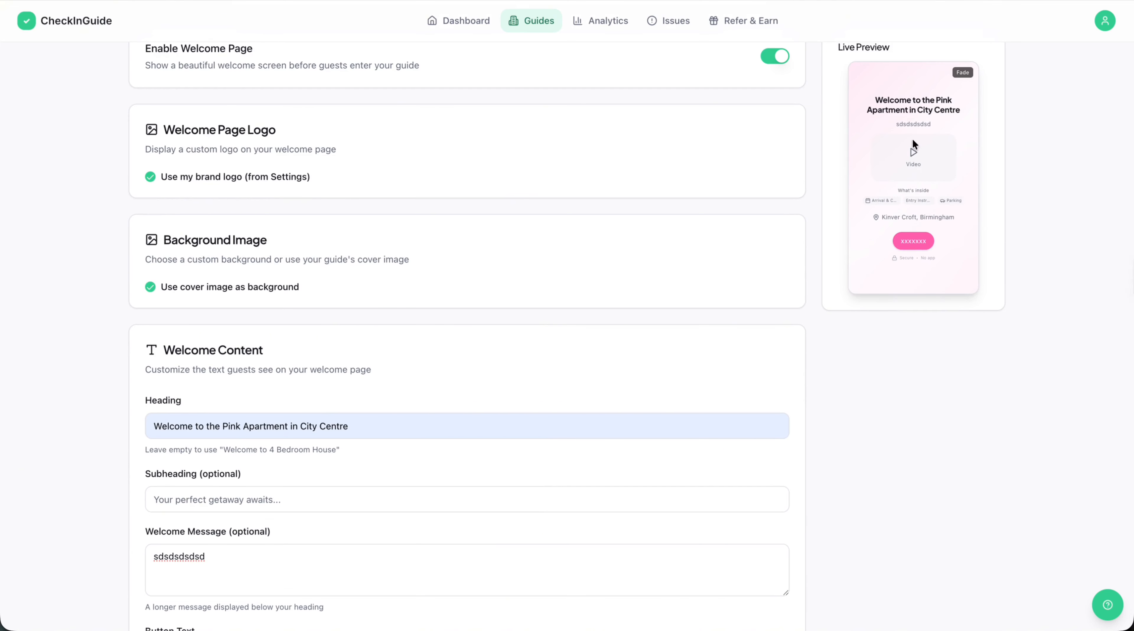
{"action": "scroll", "coordinate": [912, 210], "scroll_direction": "up", "scroll_amount": 2}
{"action": "scroll", "coordinate": [553, 321], "scroll_direction": "down", "scroll_amount": 15}
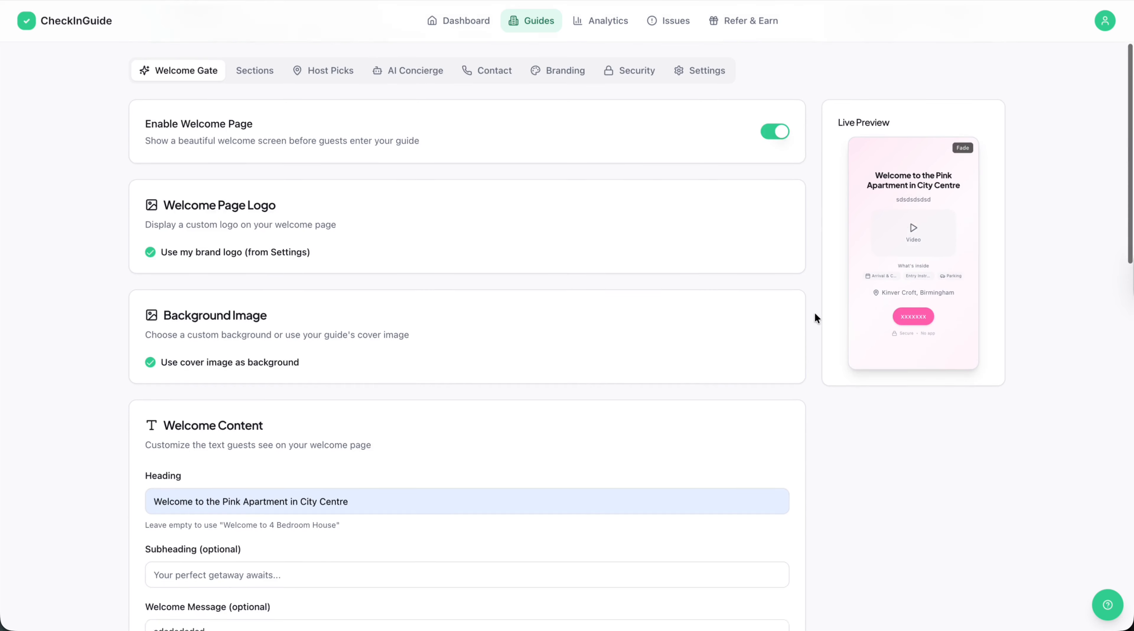
{"action": "scroll", "coordinate": [506, 332], "scroll_direction": "down", "scroll_amount": 5}
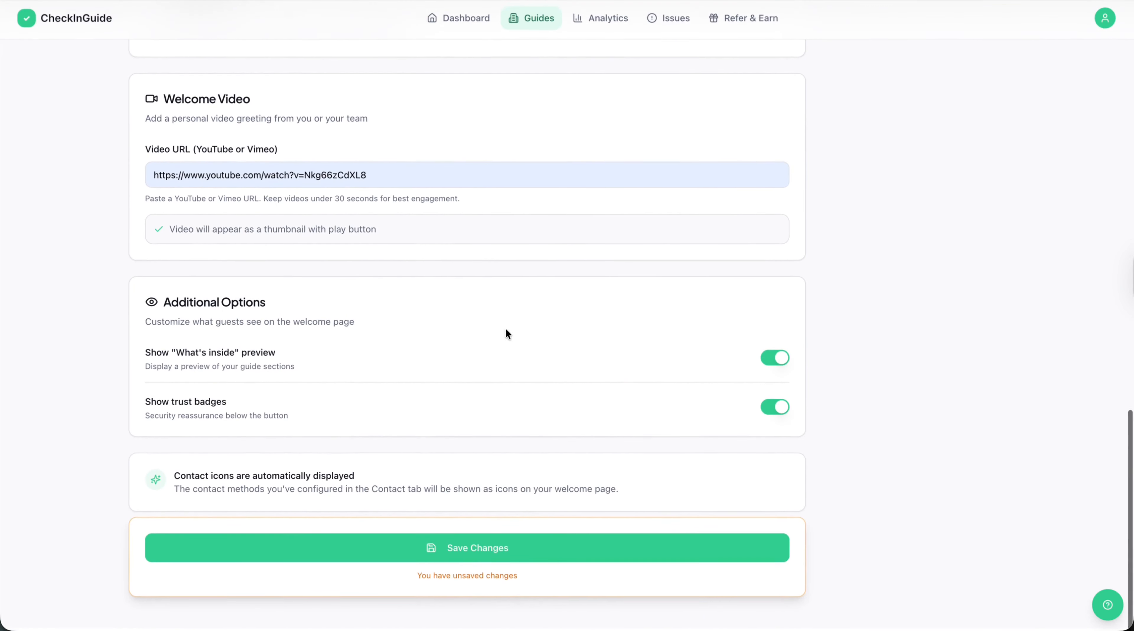
{"action": "scroll", "coordinate": [490, 219], "scroll_direction": "up", "scroll_amount": 20}
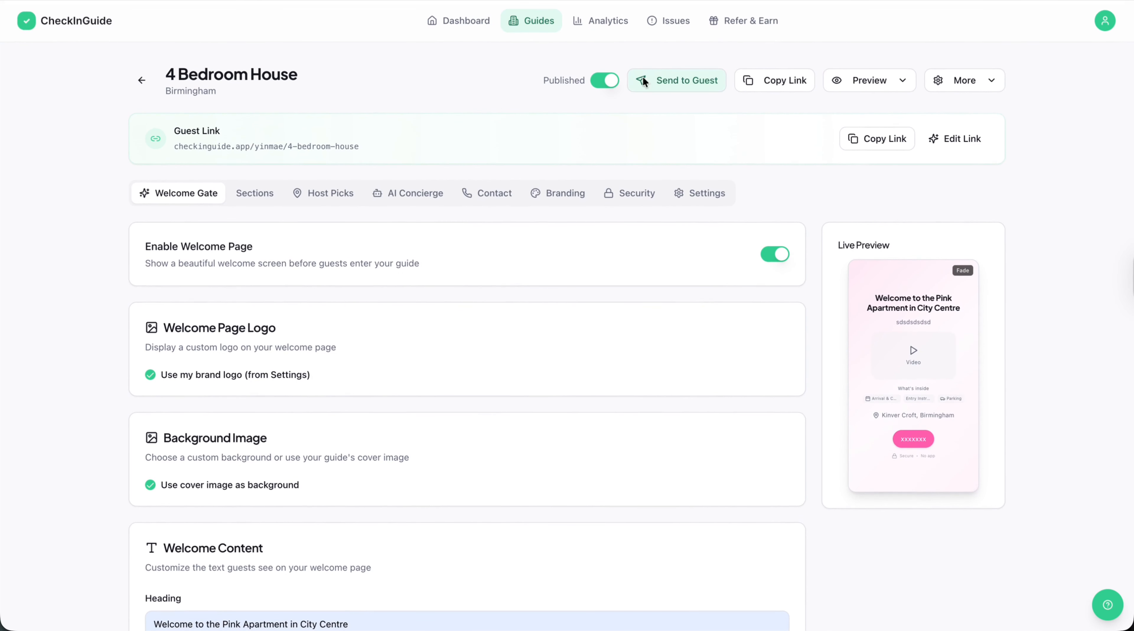
Look through the guide's host picks, AI Concierge, contact, branding, security and general settings.
{"action": "left_click", "coordinate": [328, 202]}
{"action": "left_click", "coordinate": [397, 192]}
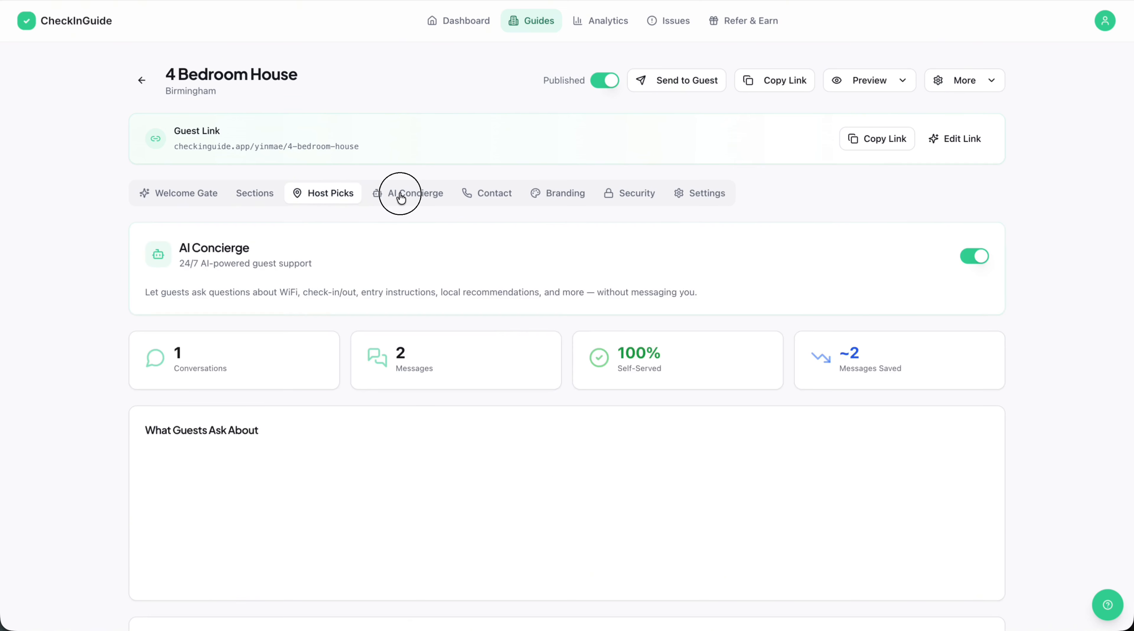
{"action": "left_click", "coordinate": [506, 182]}
{"action": "left_click", "coordinate": [553, 193]}
{"action": "left_click", "coordinate": [635, 197]}
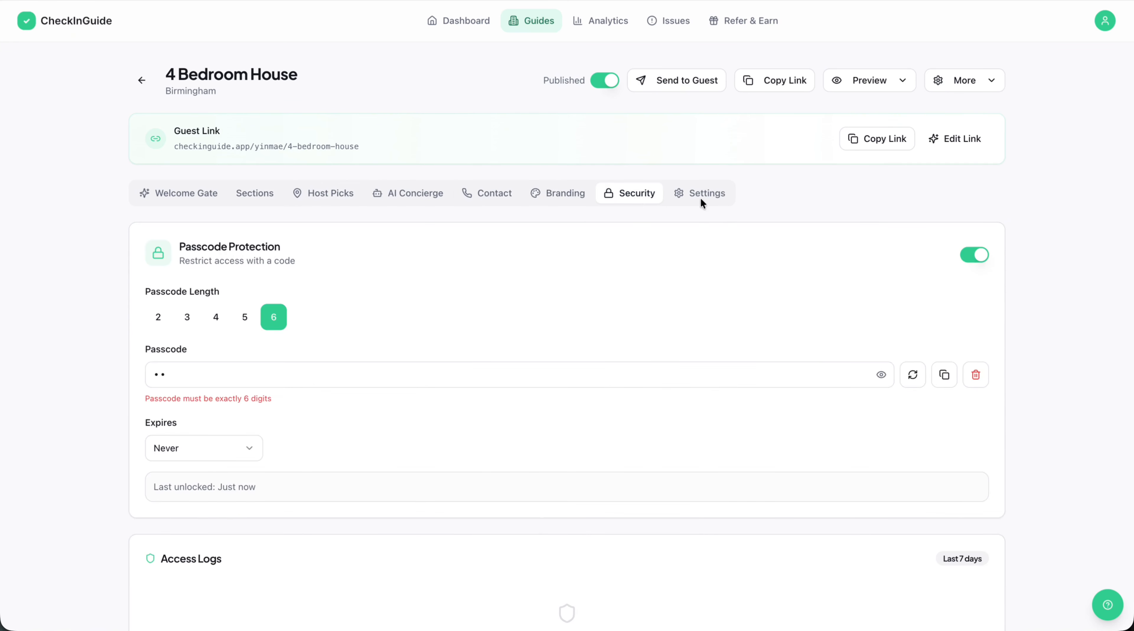
{"action": "left_click", "coordinate": [700, 197]}
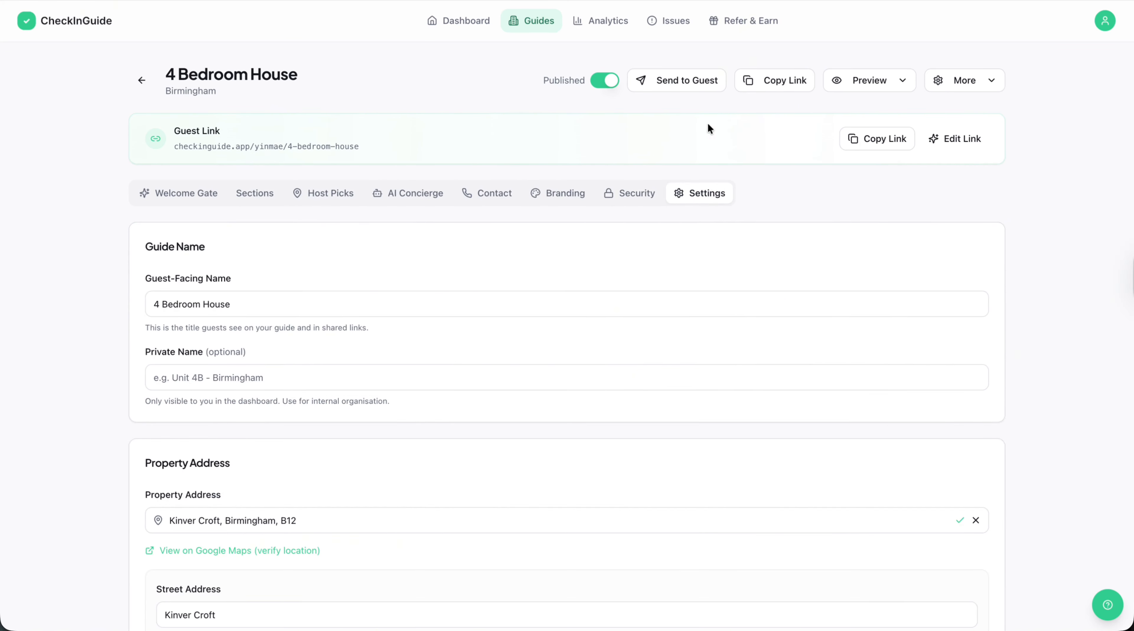
Look at the guide's additional actions, the Help & Resources links and the account options.
{"action": "left_click", "coordinate": [971, 81]}
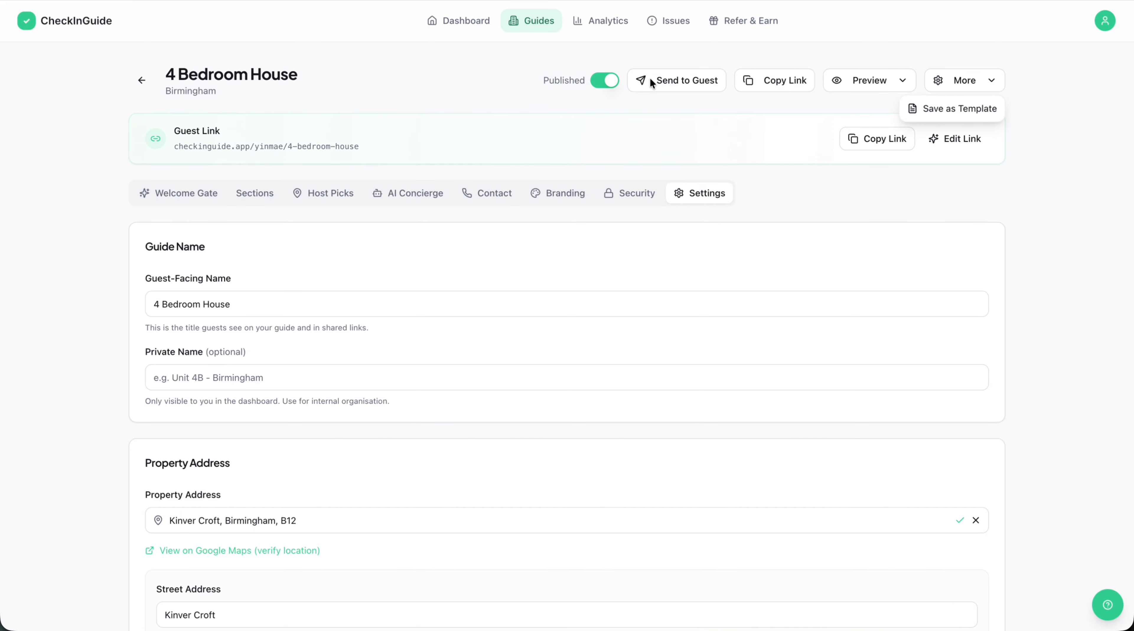
{"action": "left_click", "coordinate": [1108, 604]}
{"action": "left_click", "coordinate": [1108, 605]}
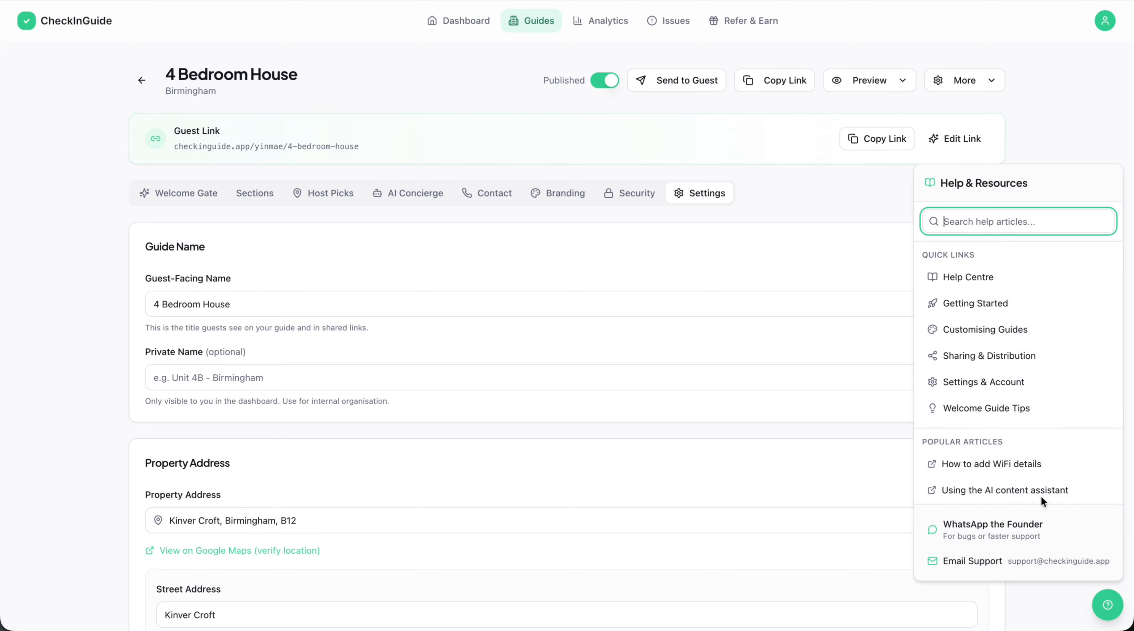
{"action": "left_click", "coordinate": [807, 203]}
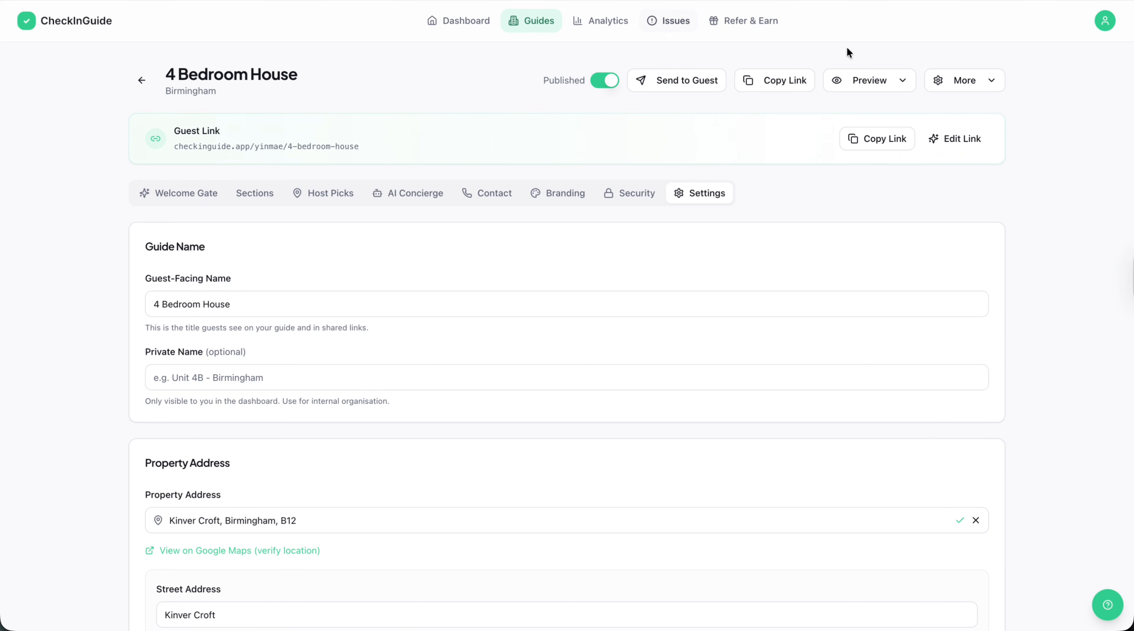
{"action": "left_click", "coordinate": [1105, 21]}
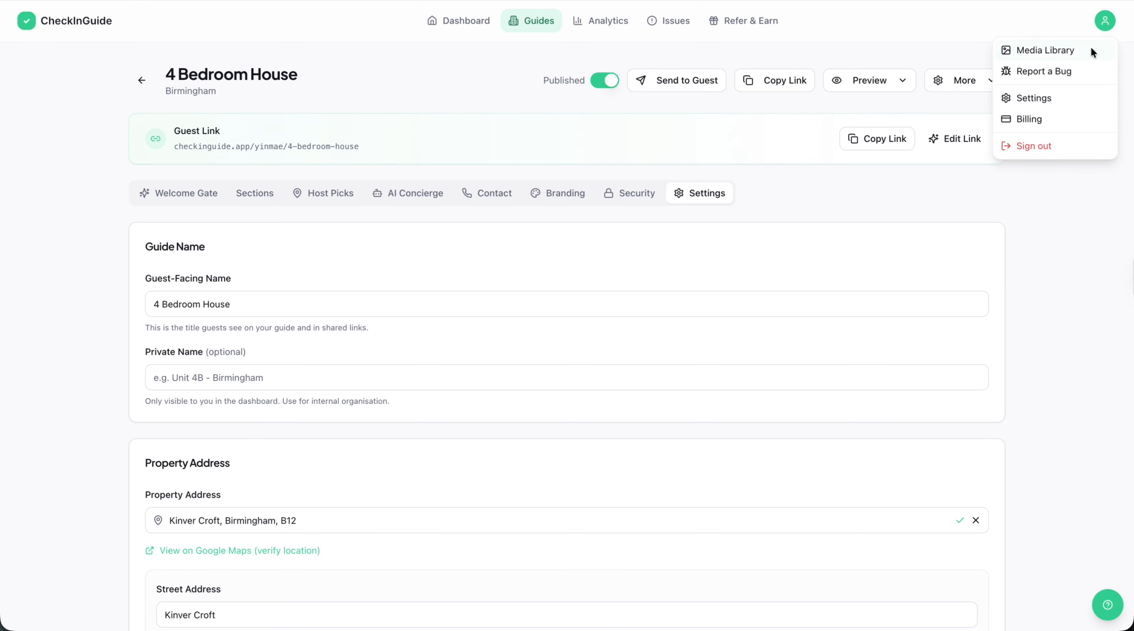
Look at the form for reporting a bug or suggestion from the account options, and close it without submitting.
{"action": "left_click", "coordinate": [1102, 21]}
{"action": "left_click", "coordinate": [1103, 22]}
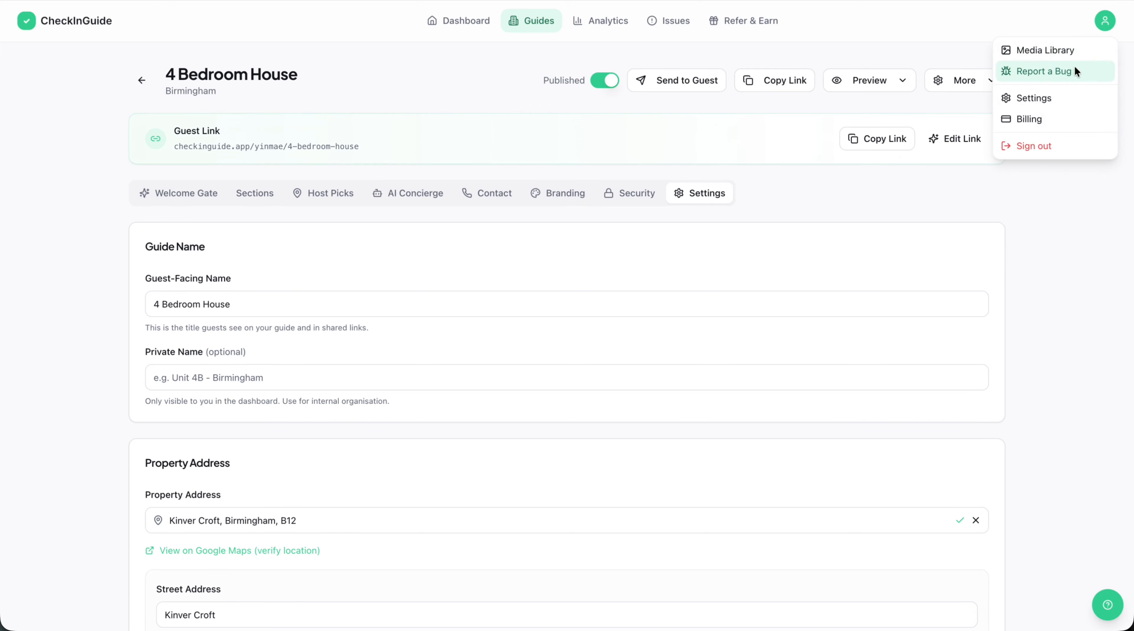
{"action": "left_click", "coordinate": [1072, 67]}
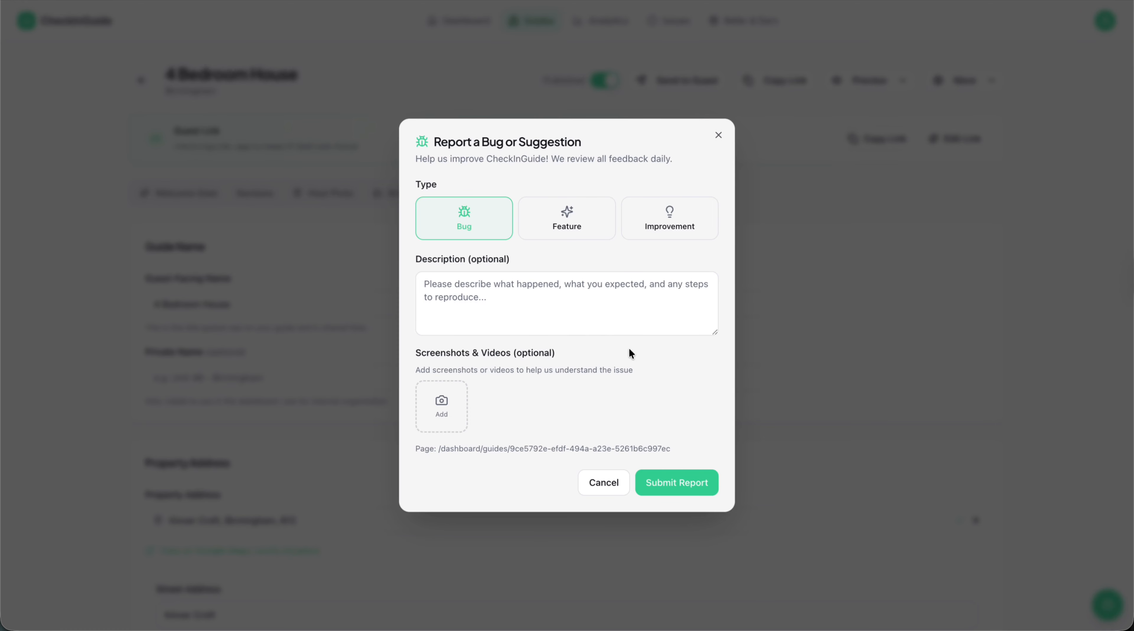
{"action": "left_click", "coordinate": [765, 344]}
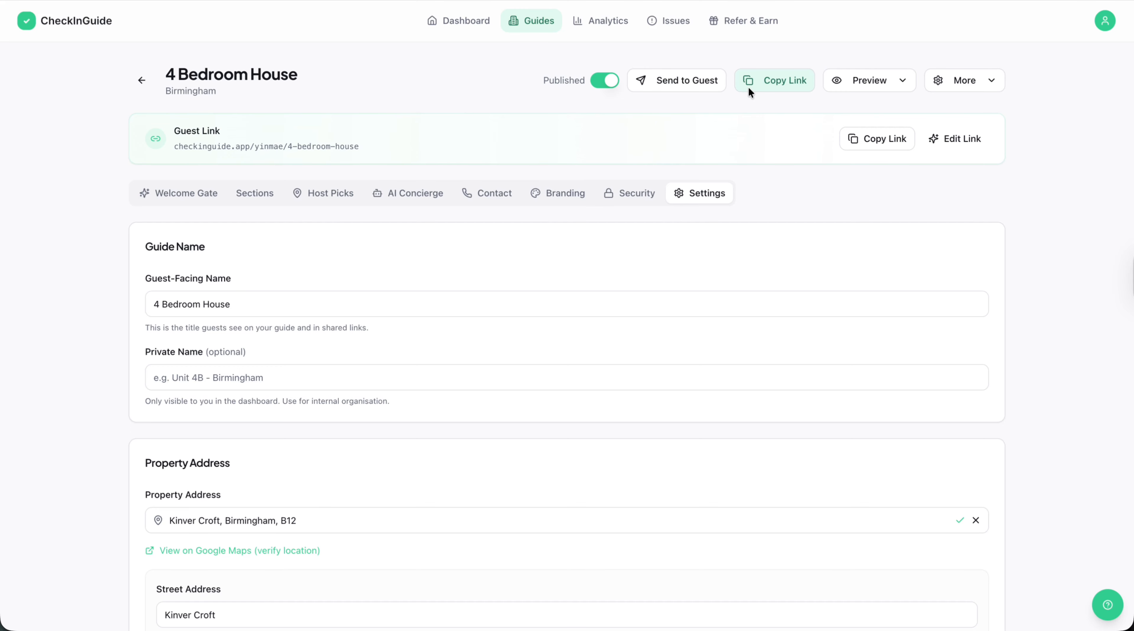
Review the overall analytics, including AI Concierge performance, monthly impact, translation analytics and guide performance.
{"action": "left_click", "coordinate": [609, 21]}
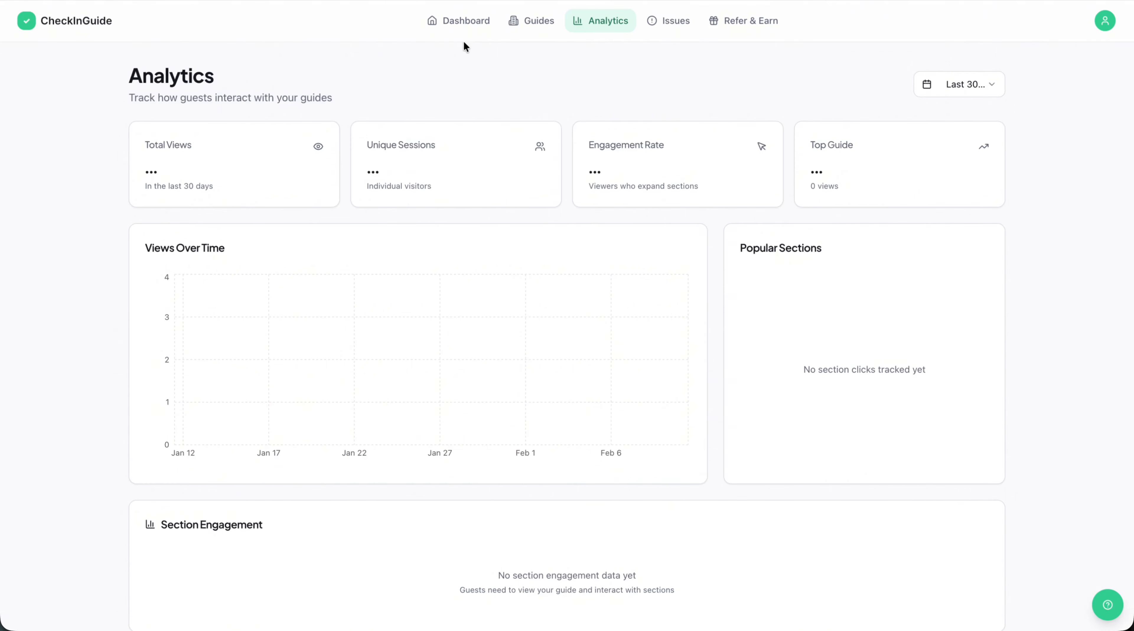
{"action": "scroll", "coordinate": [462, 261], "scroll_direction": "down", "scroll_amount": 10}
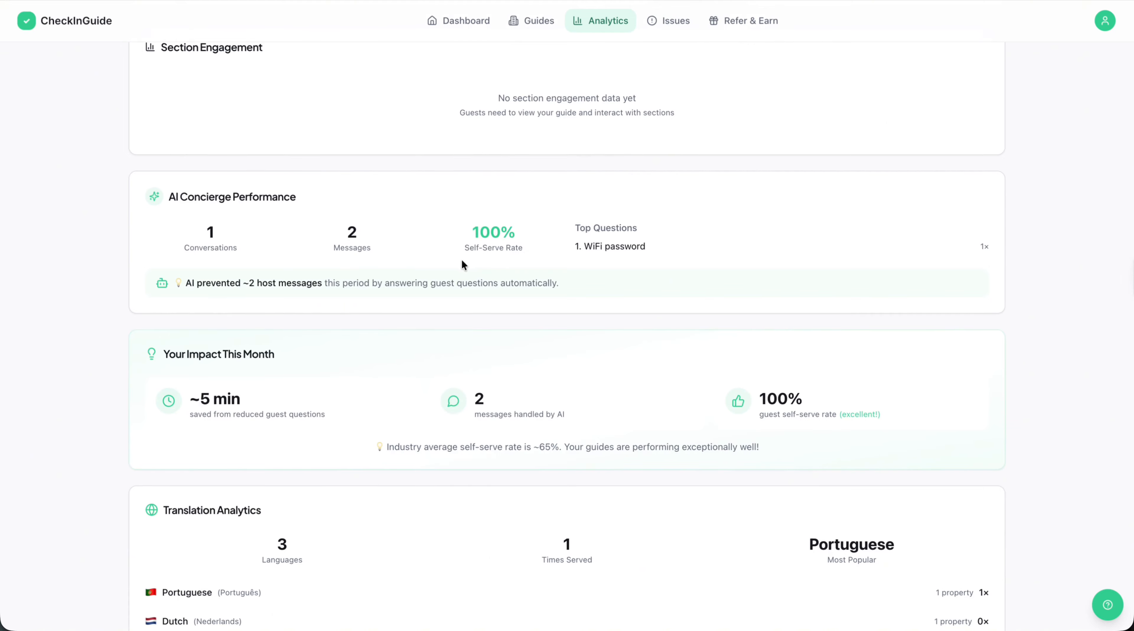
{"action": "scroll", "coordinate": [462, 260], "scroll_direction": "down", "scroll_amount": 5}
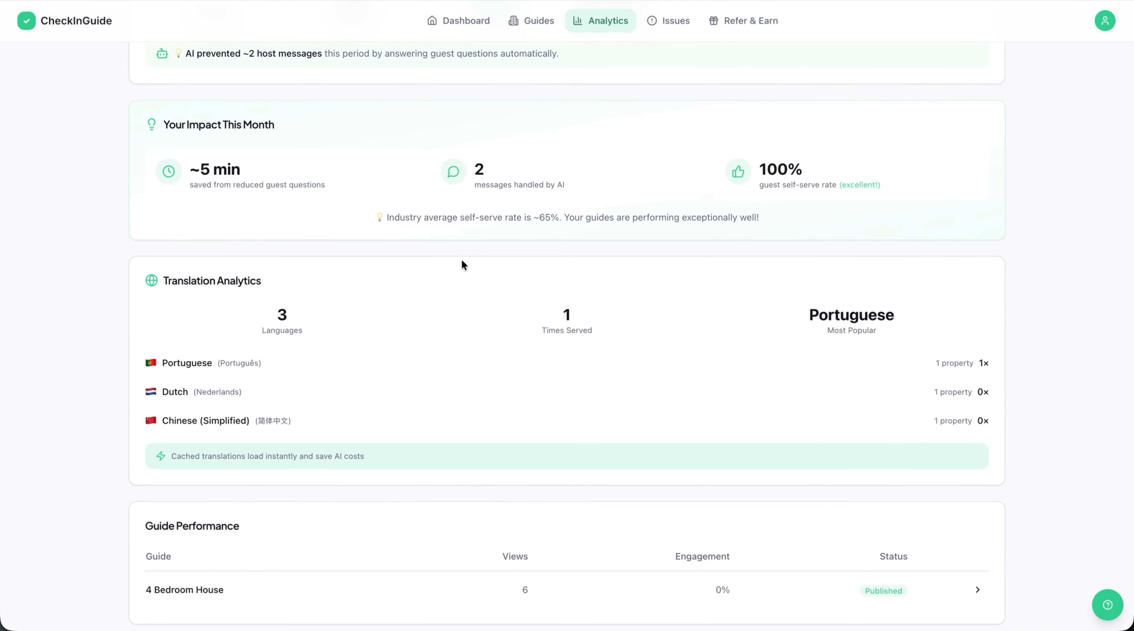
Examine the 4 Bedroom House guide's own analytics and expand the guest sessions in its Guest Journey Timeline.
{"action": "left_click", "coordinate": [526, 591]}
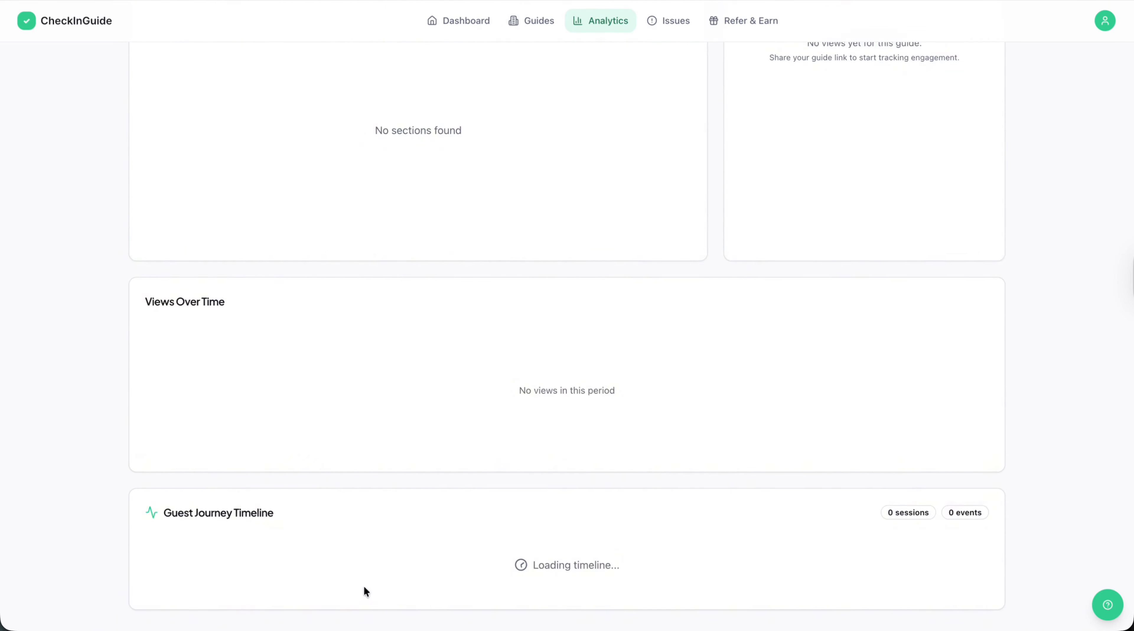
{"action": "scroll", "coordinate": [525, 576], "scroll_direction": "down", "scroll_amount": 5}
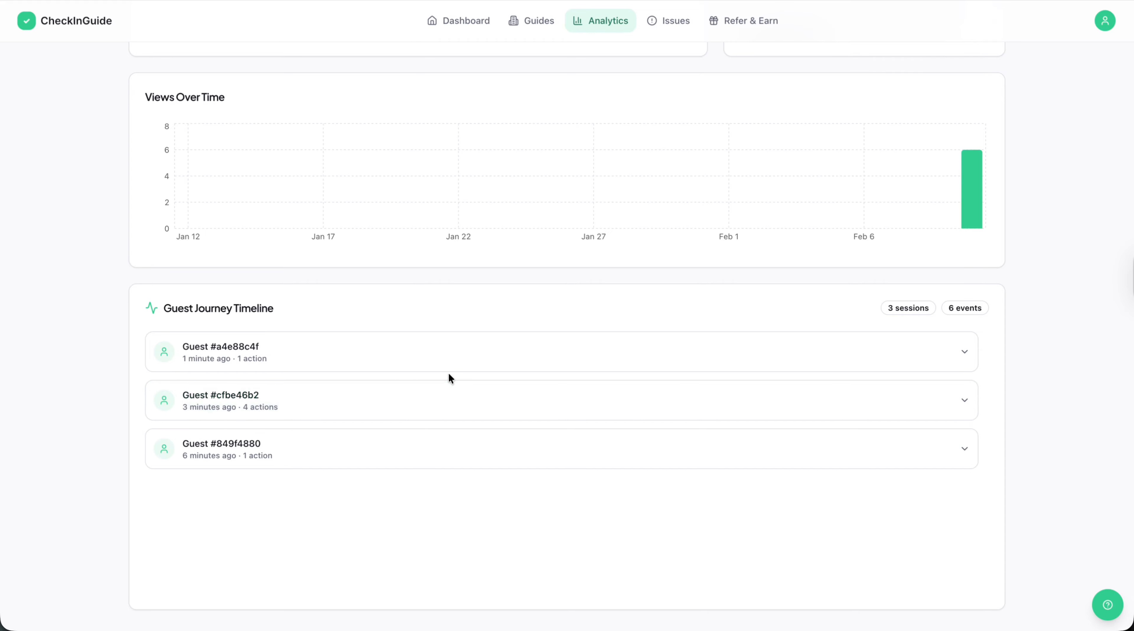
{"action": "left_click", "coordinate": [481, 380]}
{"action": "left_click", "coordinate": [486, 446]}
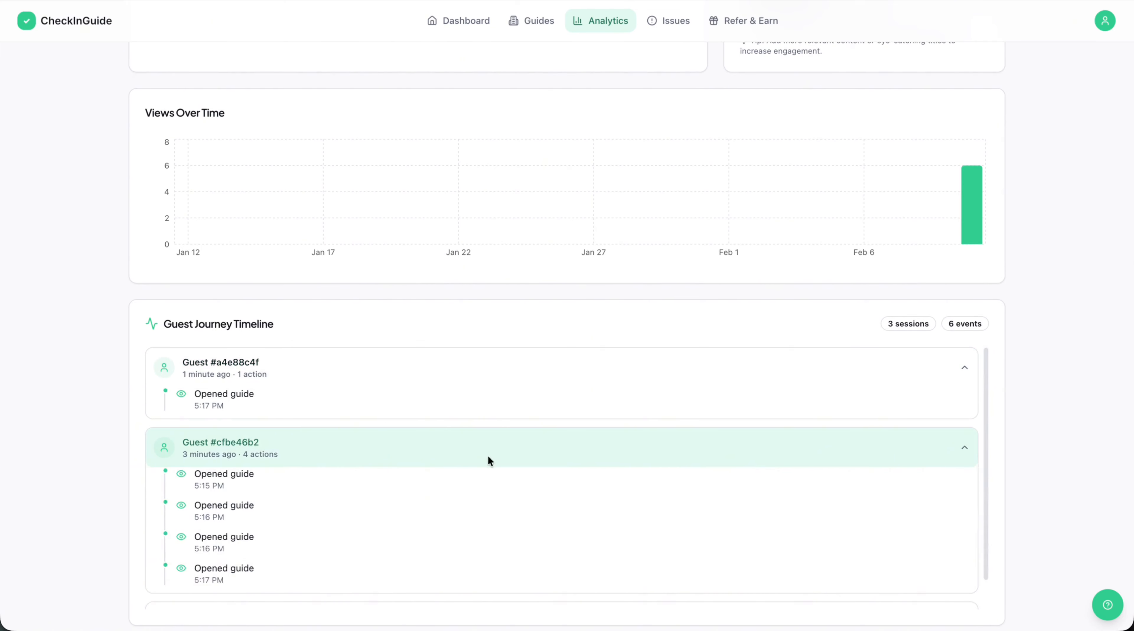
{"action": "scroll", "coordinate": [503, 519], "scroll_direction": "down", "scroll_amount": 1}
{"action": "left_click", "coordinate": [554, 578]}
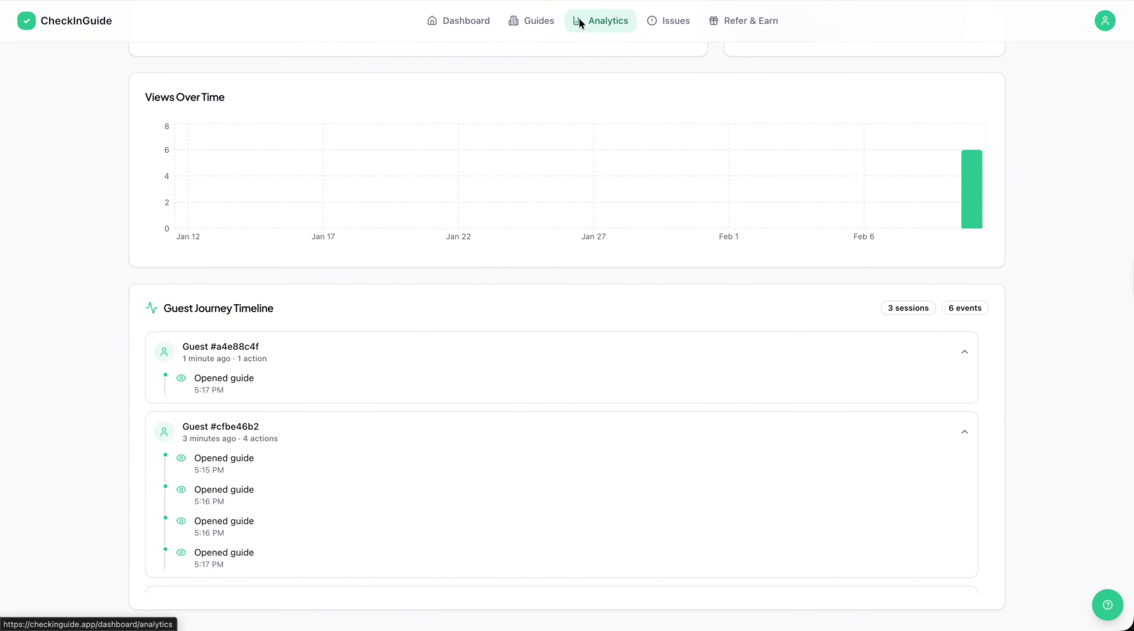
Recheck the overall analytics summary and view the guest issue reports page.
{"action": "left_click", "coordinate": [532, 21]}
{"action": "left_click", "coordinate": [608, 22]}
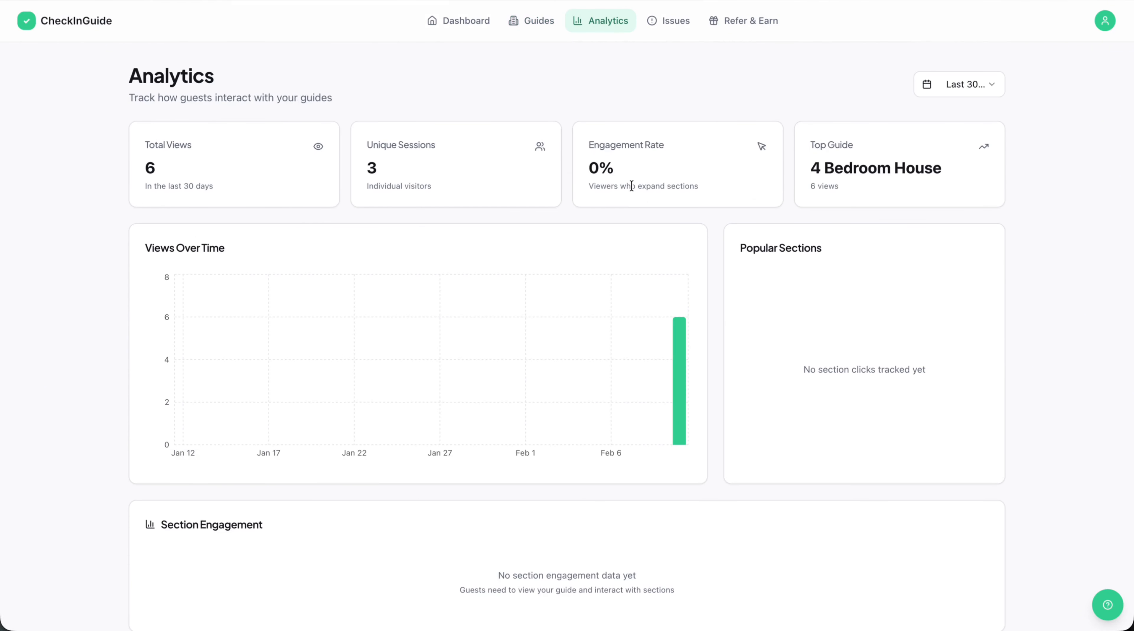
{"action": "scroll", "coordinate": [720, 265], "scroll_direction": "down", "scroll_amount": 3}
{"action": "scroll", "coordinate": [719, 263], "scroll_direction": "up", "scroll_amount": 3}
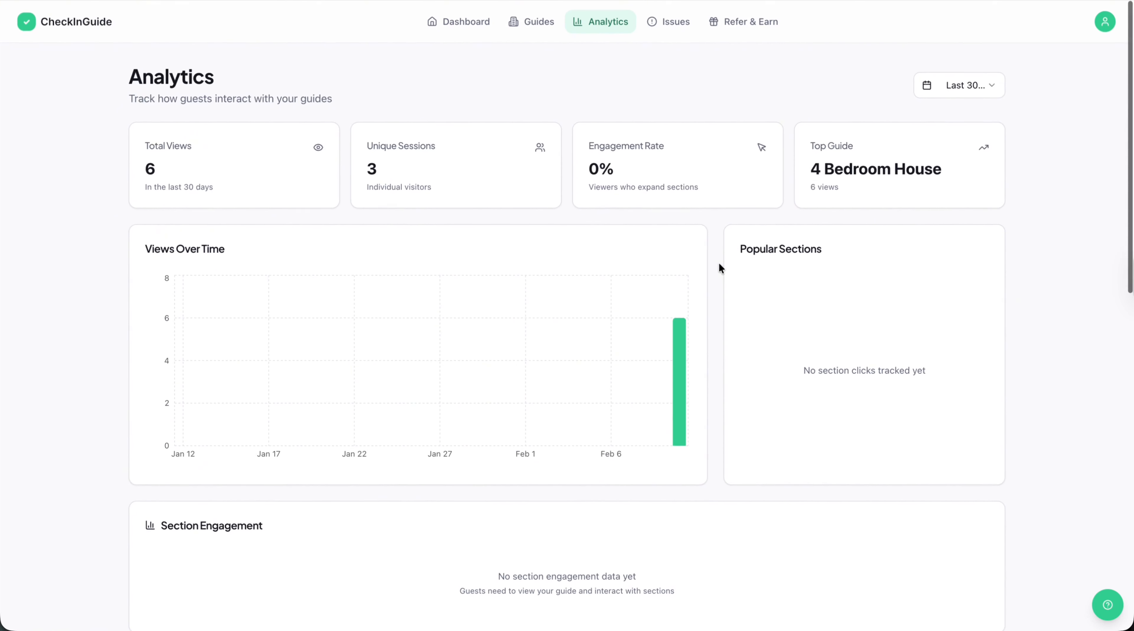
{"action": "left_click", "coordinate": [669, 21]}
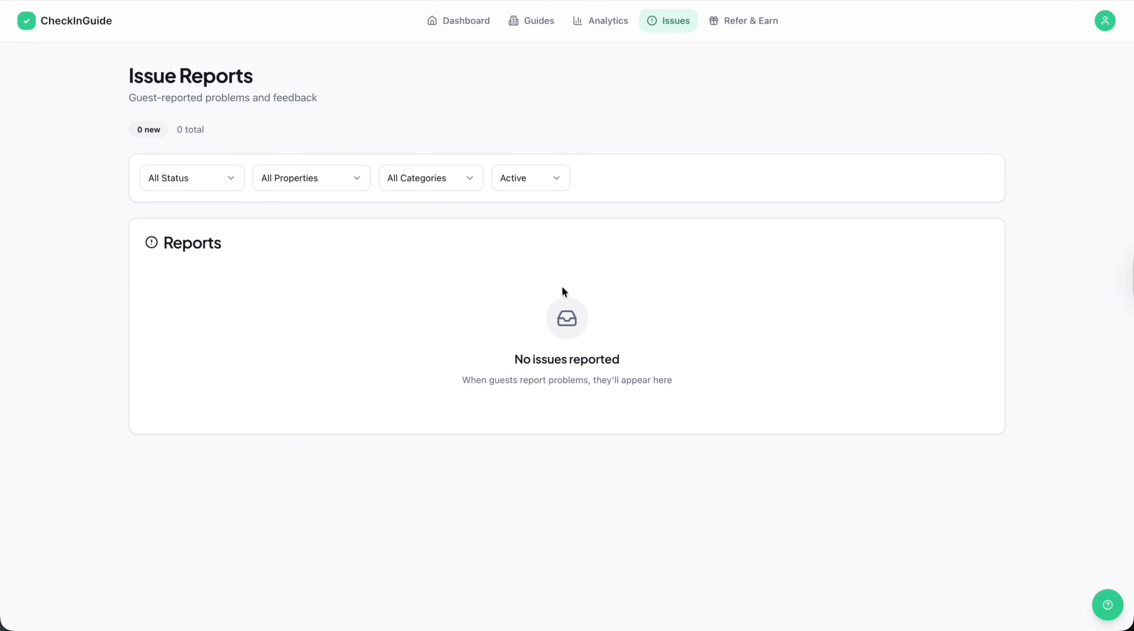
Open the guest view of the 4 Bedroom House guide and unlock it with the guide passcode.
{"action": "left_click", "coordinate": [538, 14]}
{"action": "left_click", "coordinate": [394, 482]}
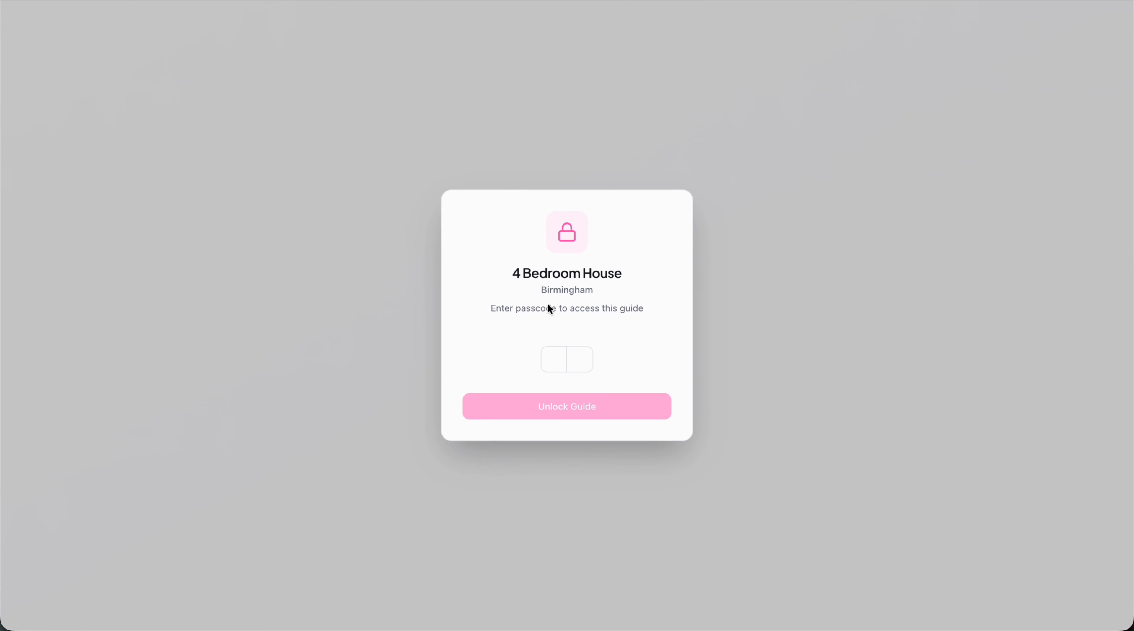
{"action": "left_click", "coordinate": [548, 360]}
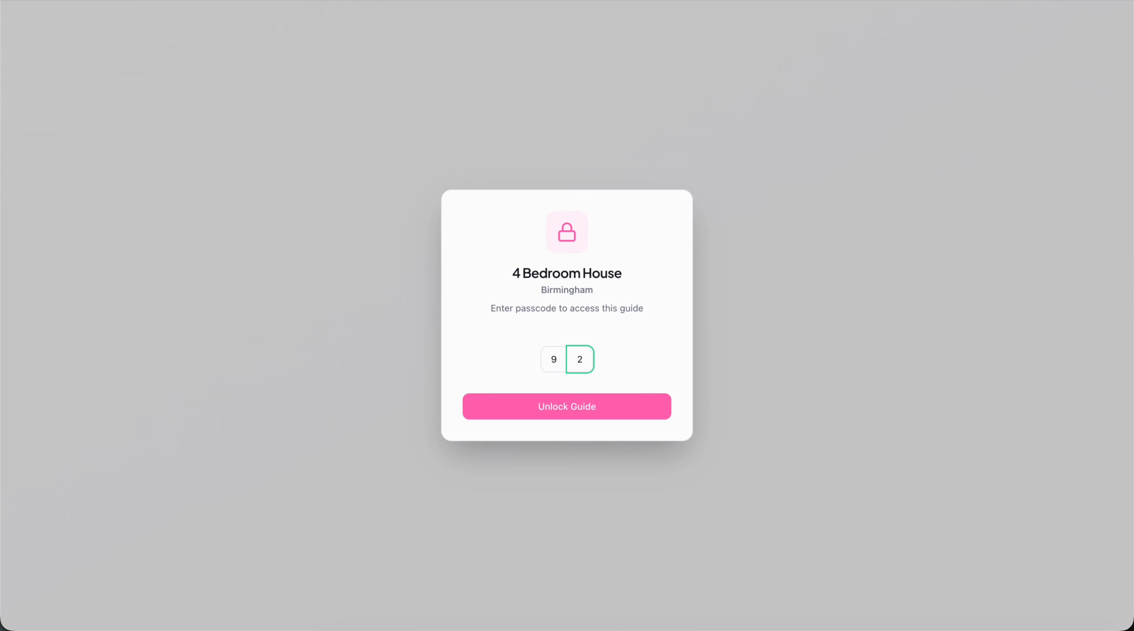
{"action": "left_click", "coordinate": [613, 412]}
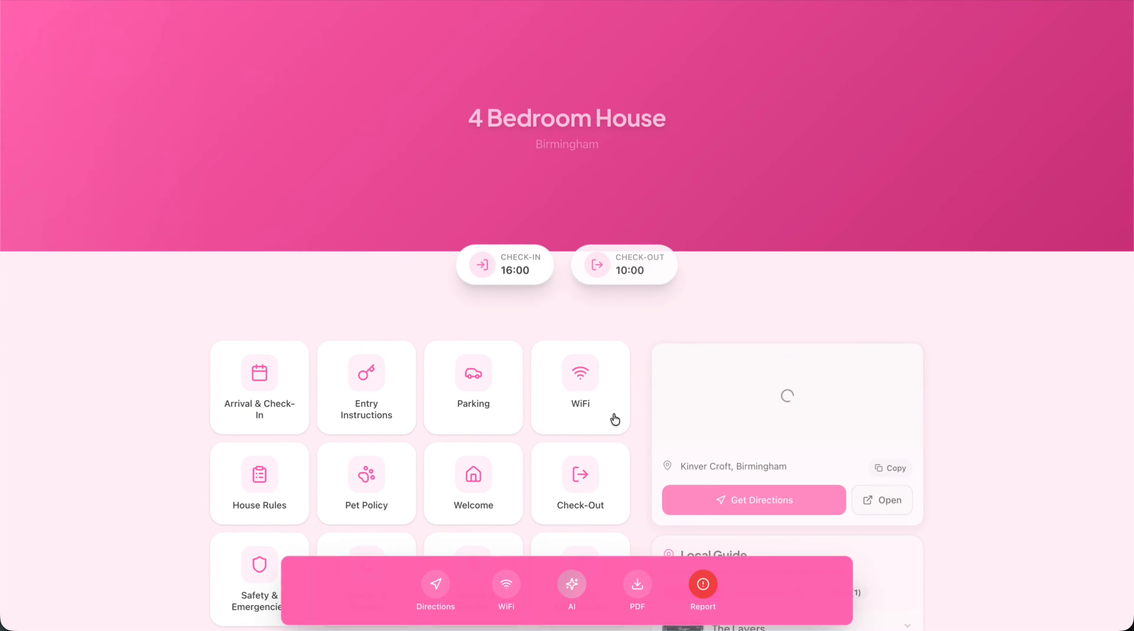
Submit a Plumbing / Heating problem report about a "broken tap" from the guest guide, with the guest's name and e-mail.
{"action": "left_click", "coordinate": [702, 582]}
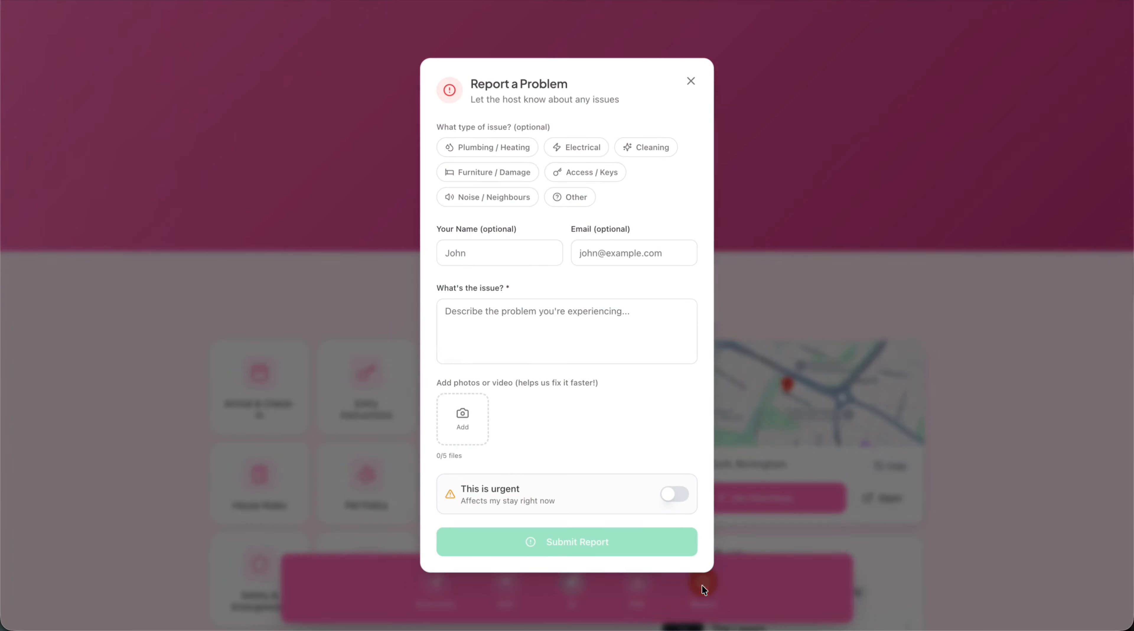
{"action": "left_click", "coordinate": [504, 154]}
{"action": "left_click", "coordinate": [489, 249]}
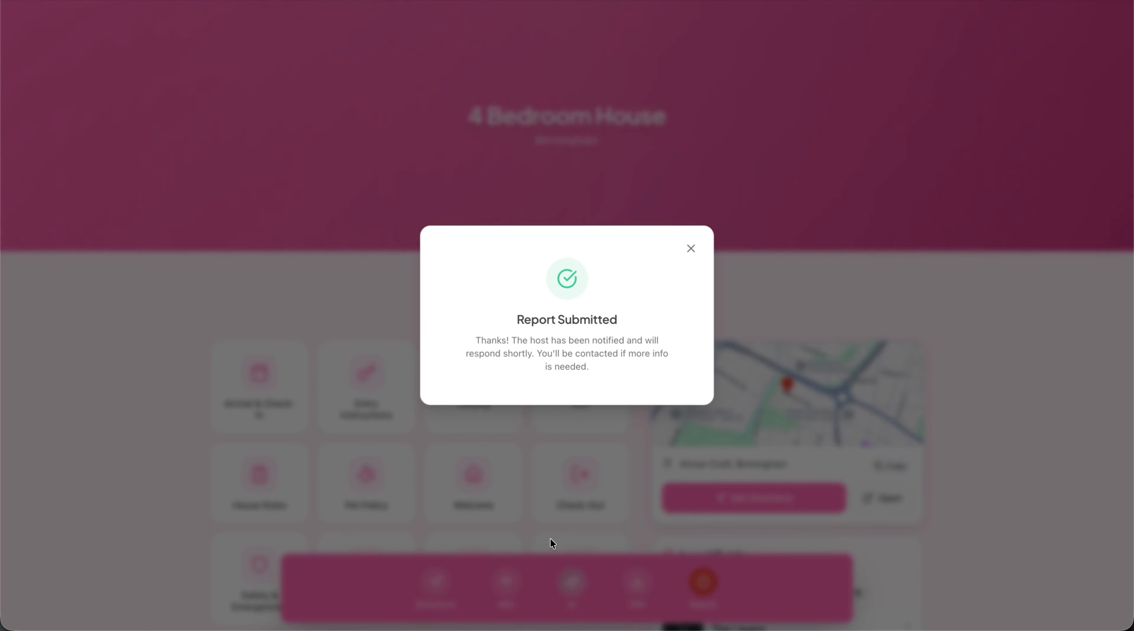
{"action": "left_click", "coordinate": [691, 250]}
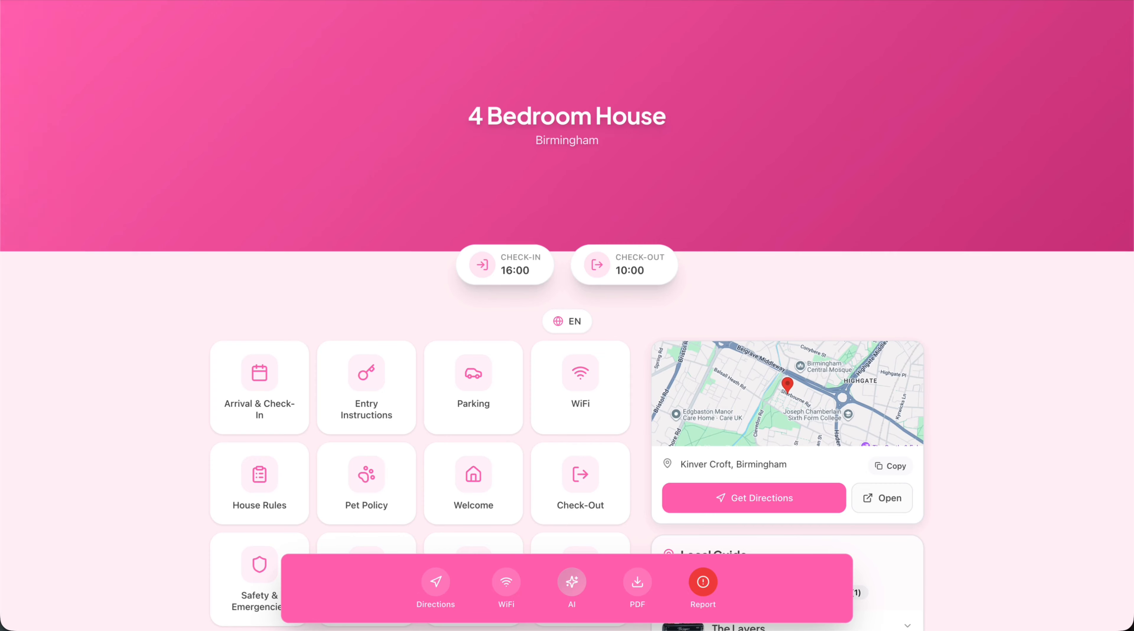
Return to the host account and check the new guest report in Issue Reports and through the dashboard's New Issues card.
{"action": "key", "text": "ctrl+shift+Tab"}
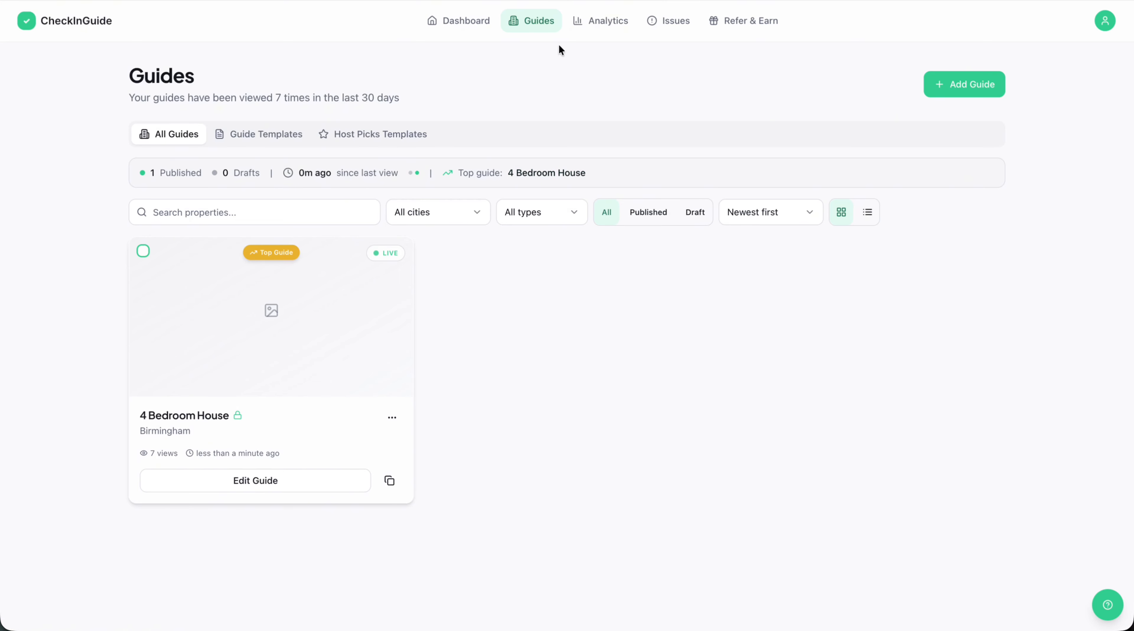
{"action": "left_click", "coordinate": [647, 24]}
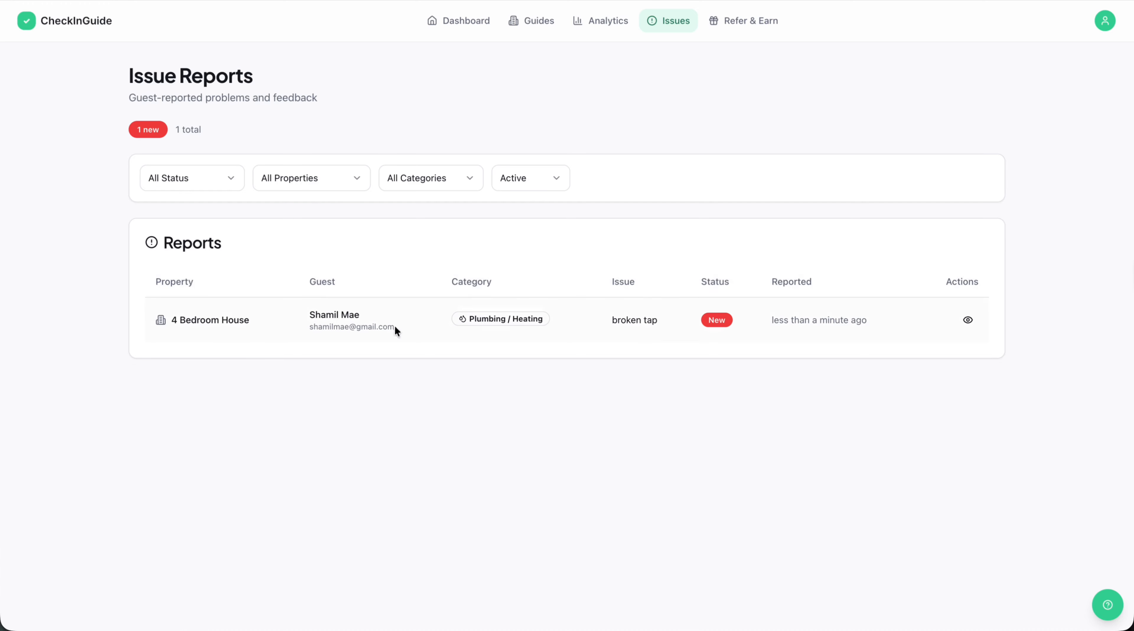
{"action": "left_click", "coordinate": [454, 25]}
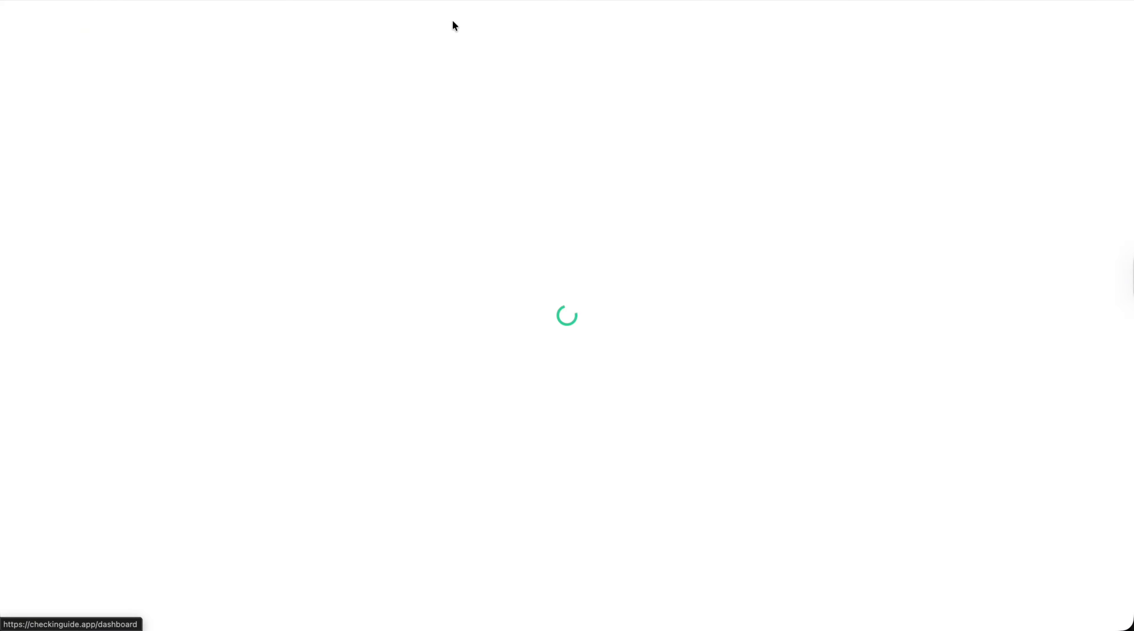
{"action": "scroll", "coordinate": [618, 287], "scroll_direction": "down", "scroll_amount": 2}
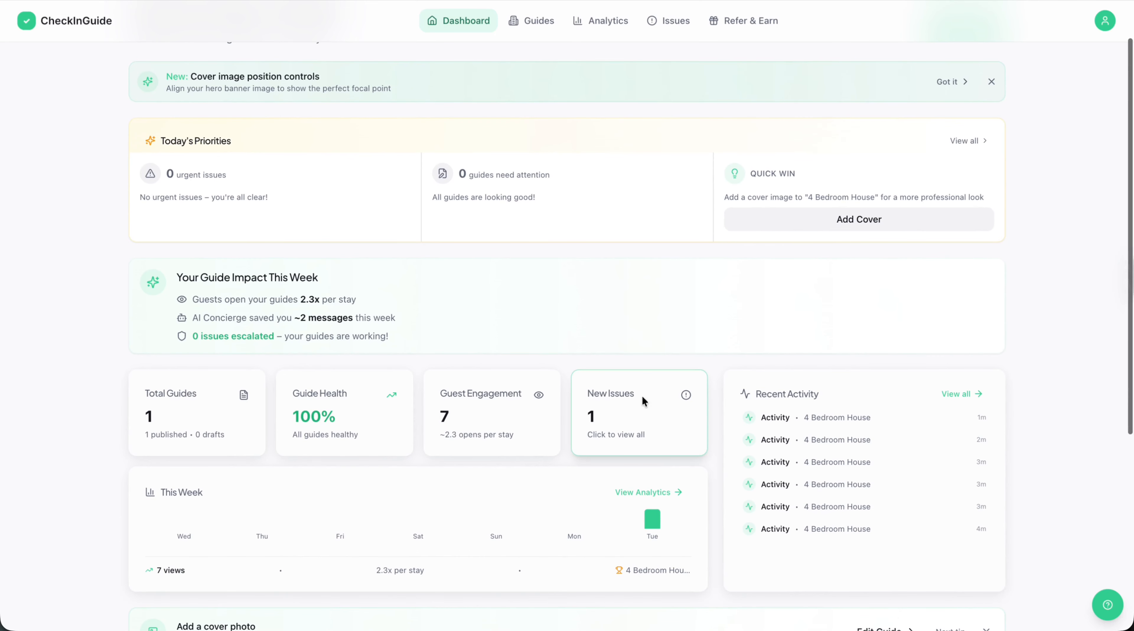
{"action": "left_click", "coordinate": [608, 431]}
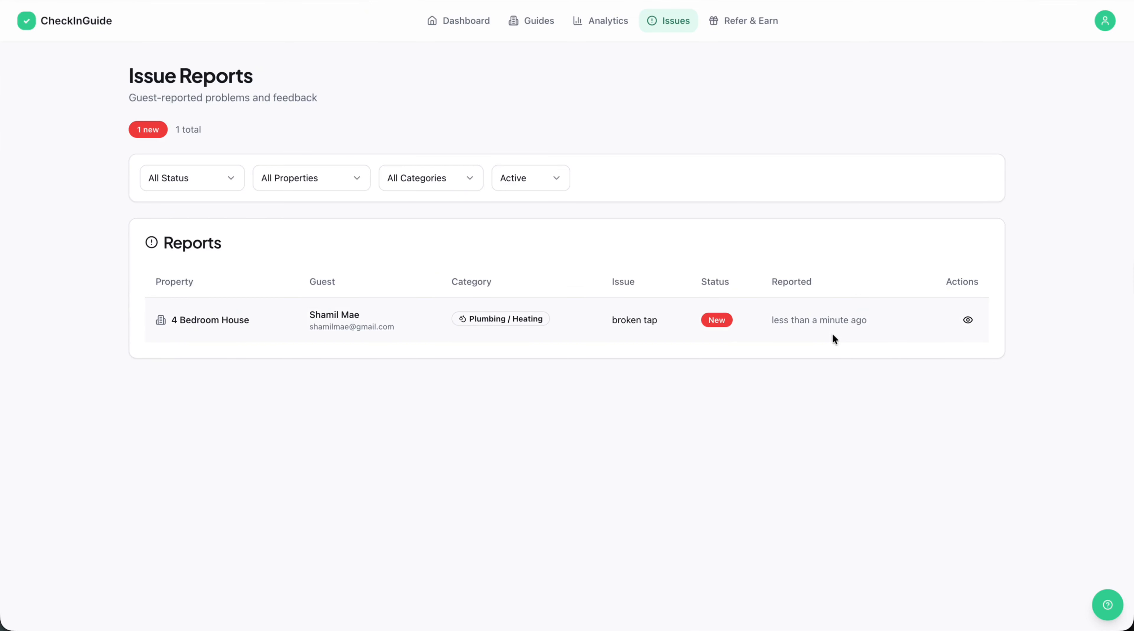
Open the details of the broken tap report, copy its suggested response and close the details.
{"action": "left_click", "coordinate": [967, 320]}
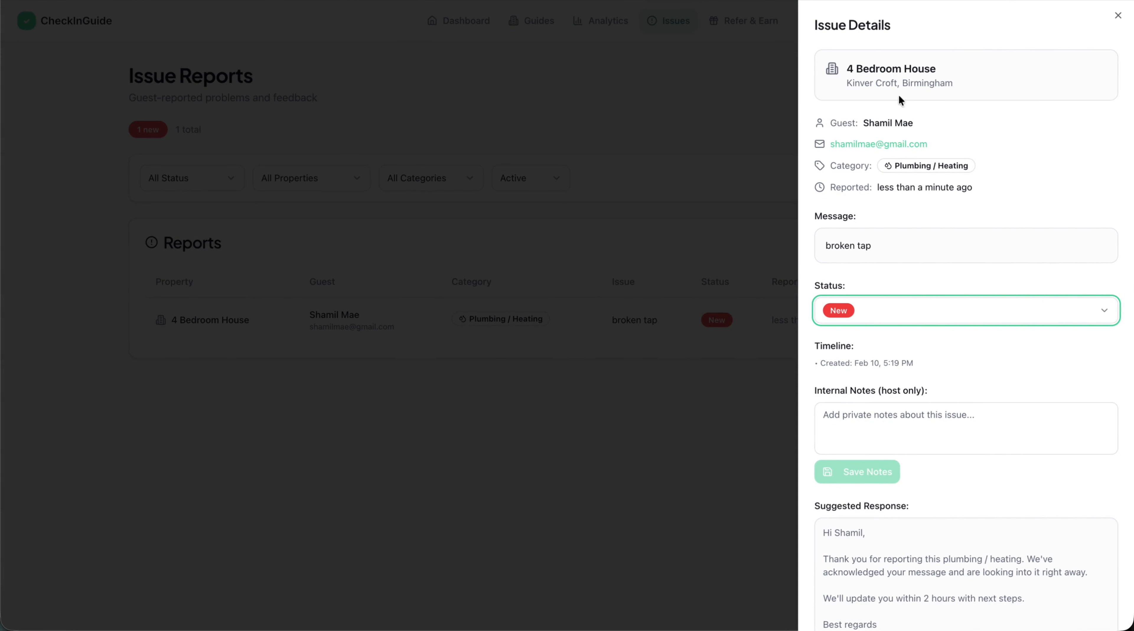
{"action": "scroll", "coordinate": [894, 265], "scroll_direction": "down", "scroll_amount": 2}
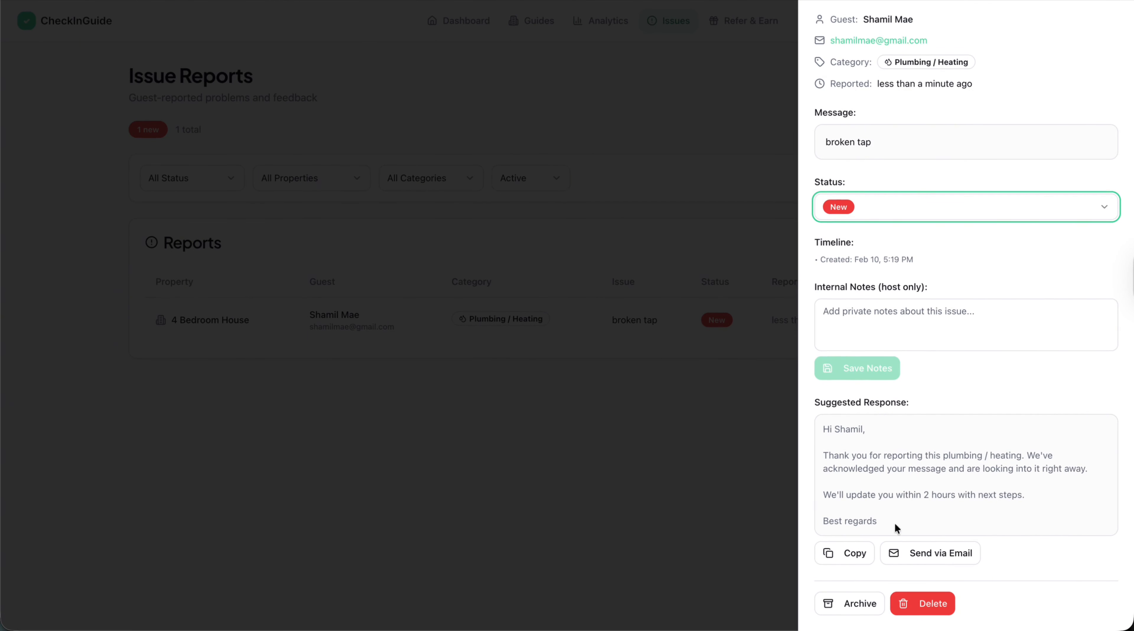
{"action": "left_click", "coordinate": [854, 553]}
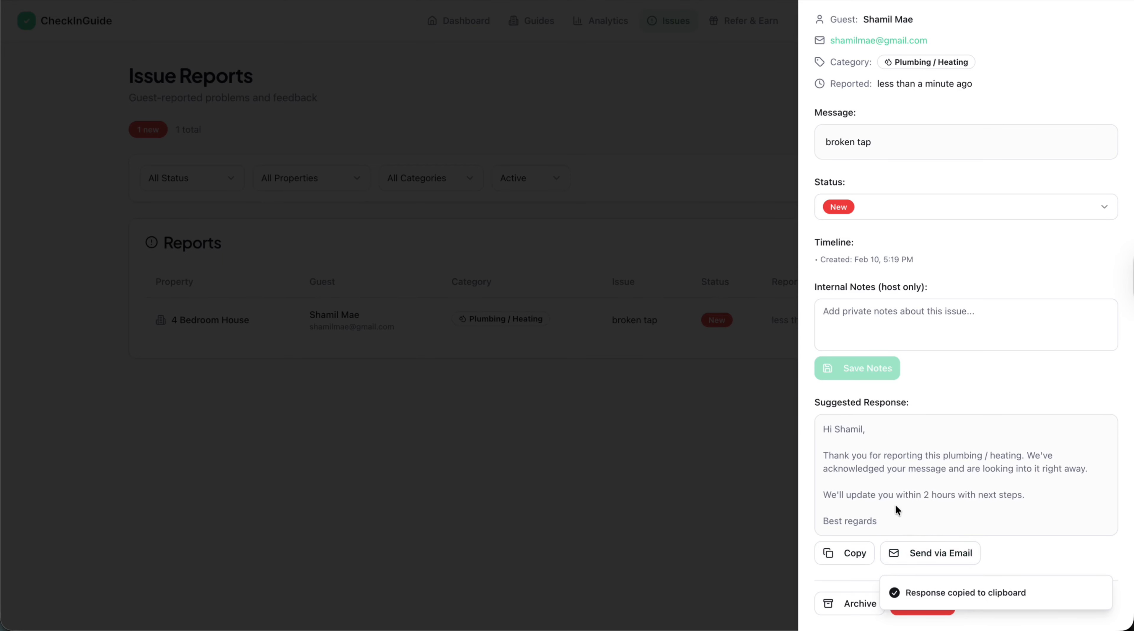
{"action": "left_click", "coordinate": [756, 476]}
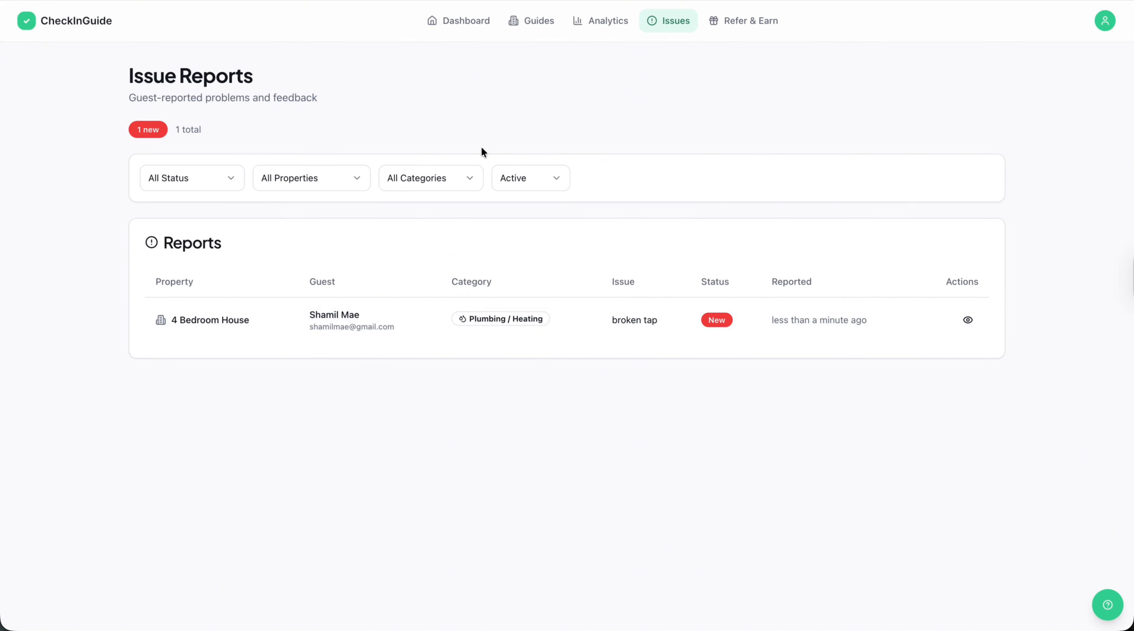
Look through the Refer & Earn page, including the referral link, sharing ideas, ready-to-share messages, milestones and payout settings.
{"action": "left_click", "coordinate": [465, 21]}
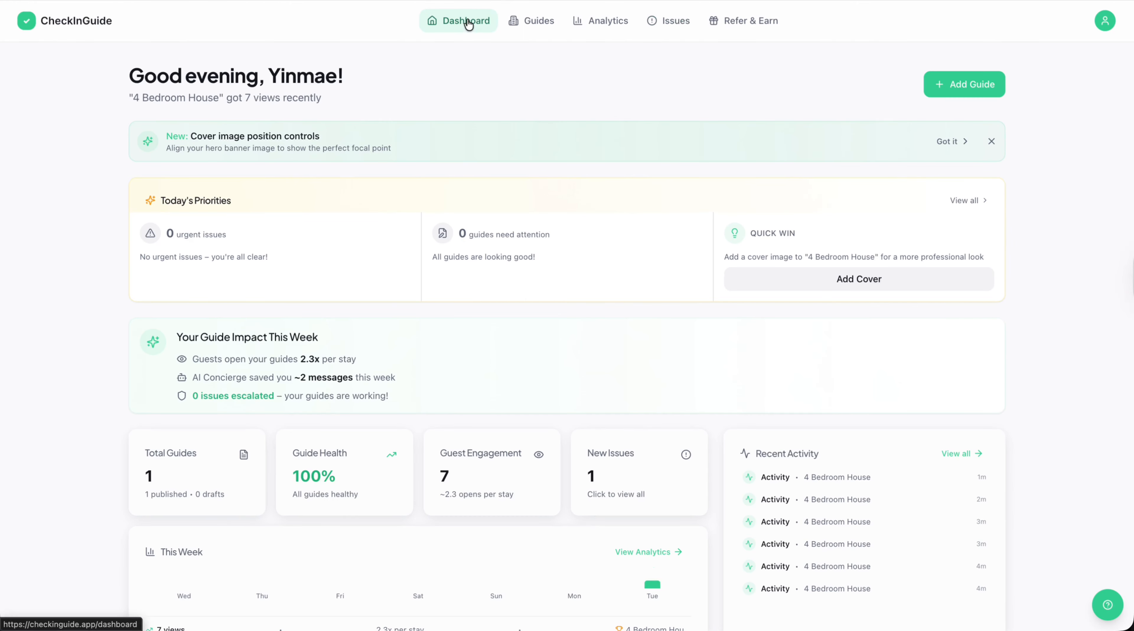
{"action": "left_click", "coordinate": [709, 30]}
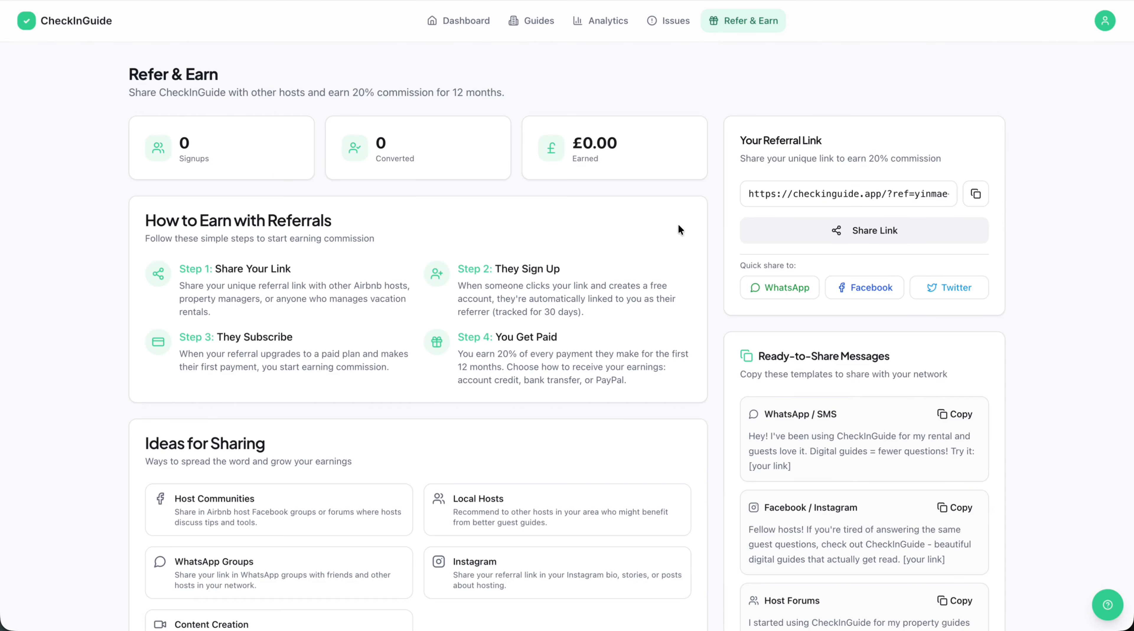
{"action": "scroll", "coordinate": [735, 406], "scroll_direction": "down", "scroll_amount": 5}
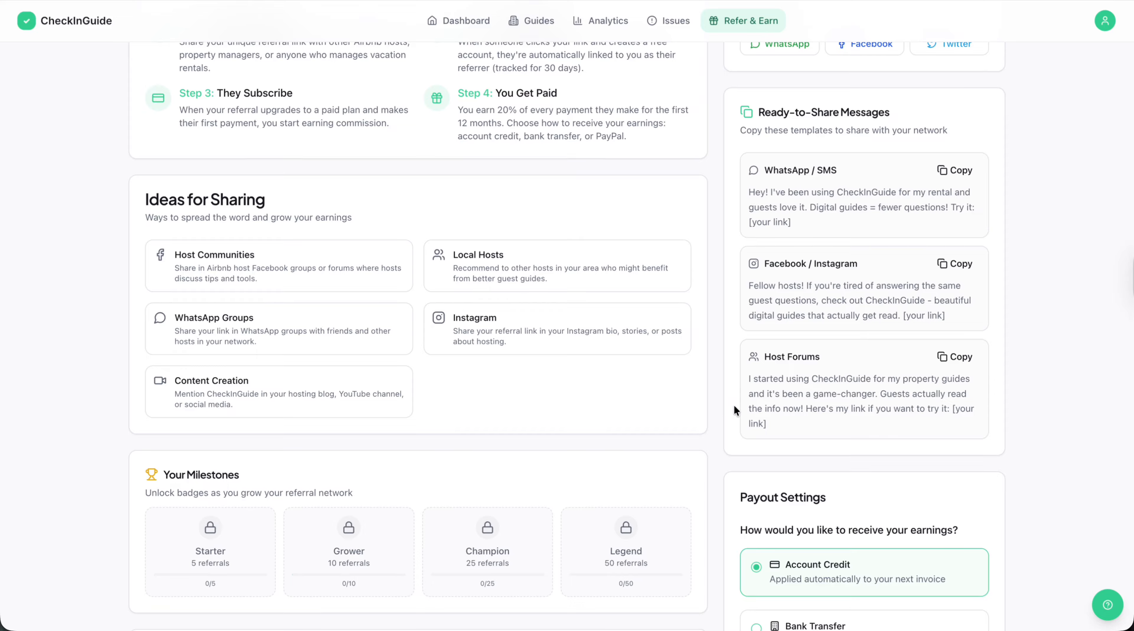
{"action": "scroll", "coordinate": [734, 405], "scroll_direction": "up", "scroll_amount": 5}
{"action": "scroll", "coordinate": [734, 404], "scroll_direction": "down", "scroll_amount": 10}
{"action": "scroll", "coordinate": [716, 397], "scroll_direction": "up", "scroll_amount": 10}
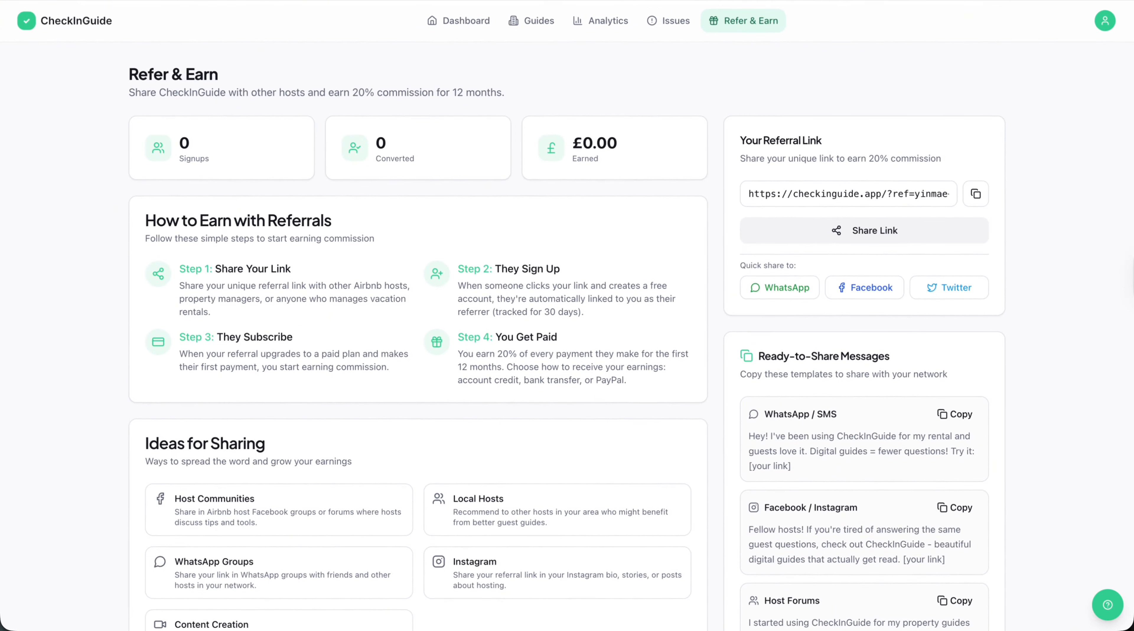
Revisit the dashboard, guides, analytics and issue reports pages for a final overview.
{"action": "left_click", "coordinate": [56, 20]}
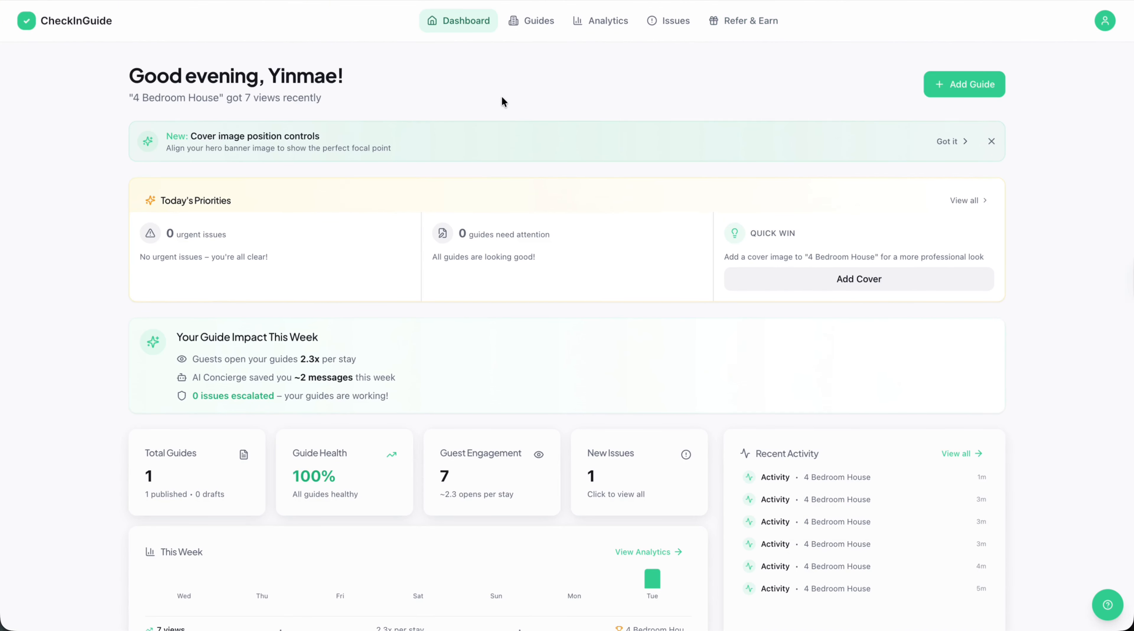
{"action": "left_click", "coordinate": [538, 23]}
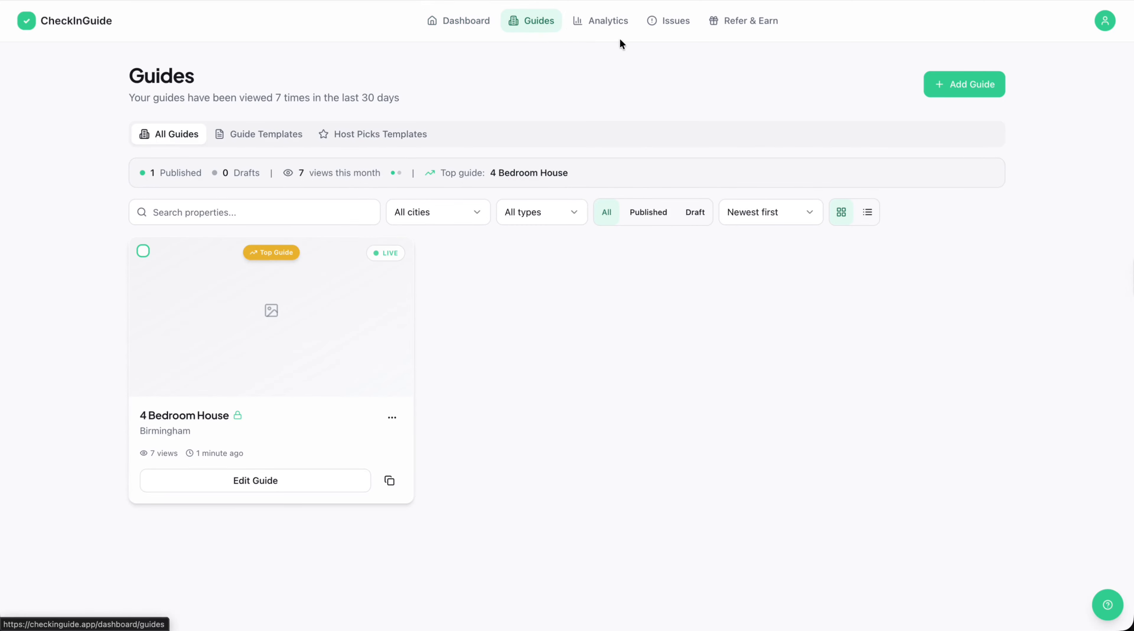
{"action": "left_click", "coordinate": [621, 26]}
{"action": "left_click", "coordinate": [675, 24]}
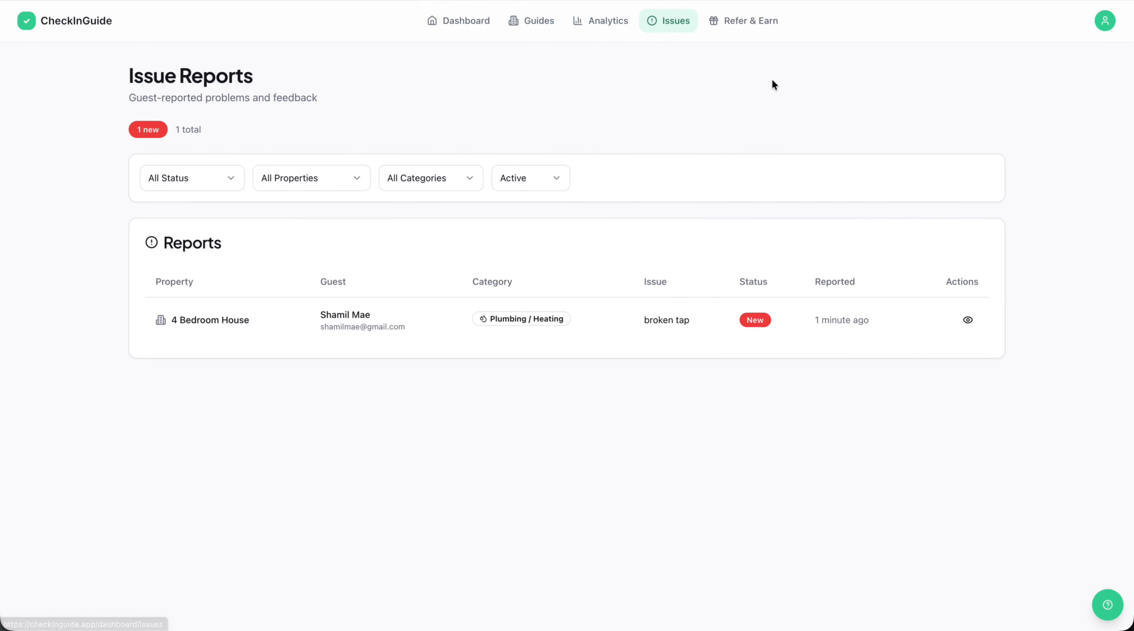